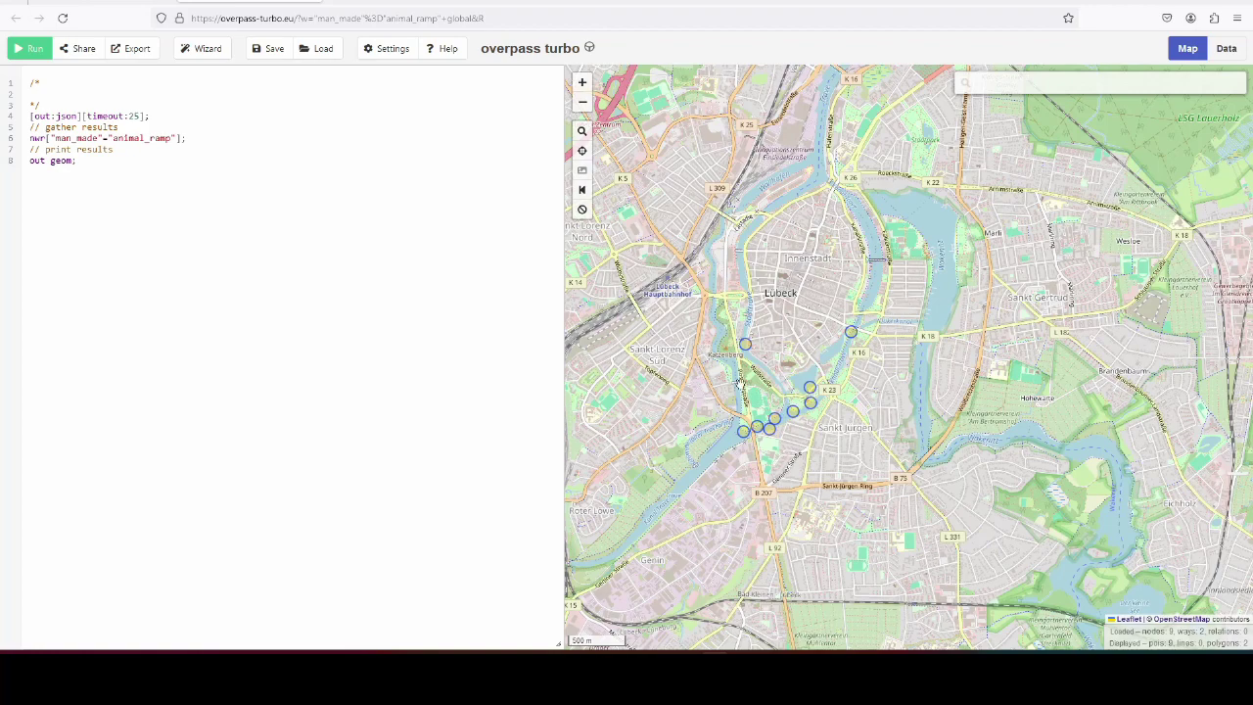
Zoom in and inspect the tags of the Lübeck animal ramps near Possehlbrücke
scroll(770, 441, "up", 1)
left_click_drag(763, 308, 796, 307)
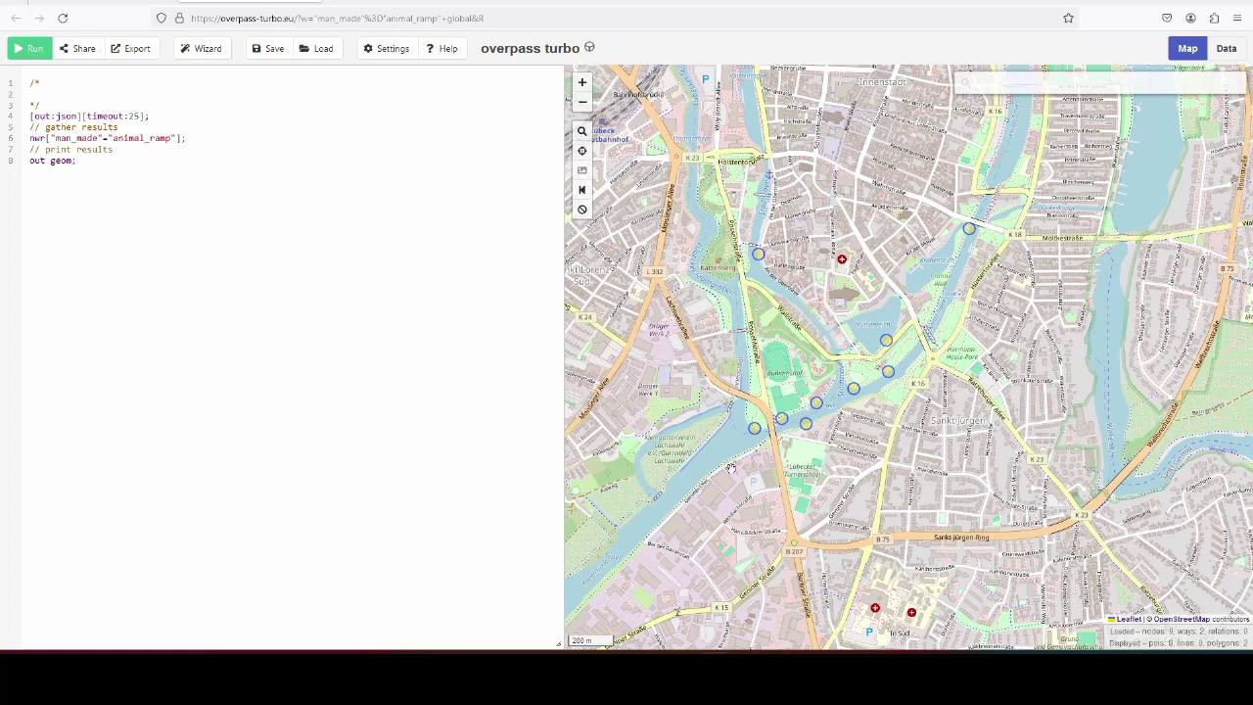
scroll(795, 437, "up", 1)
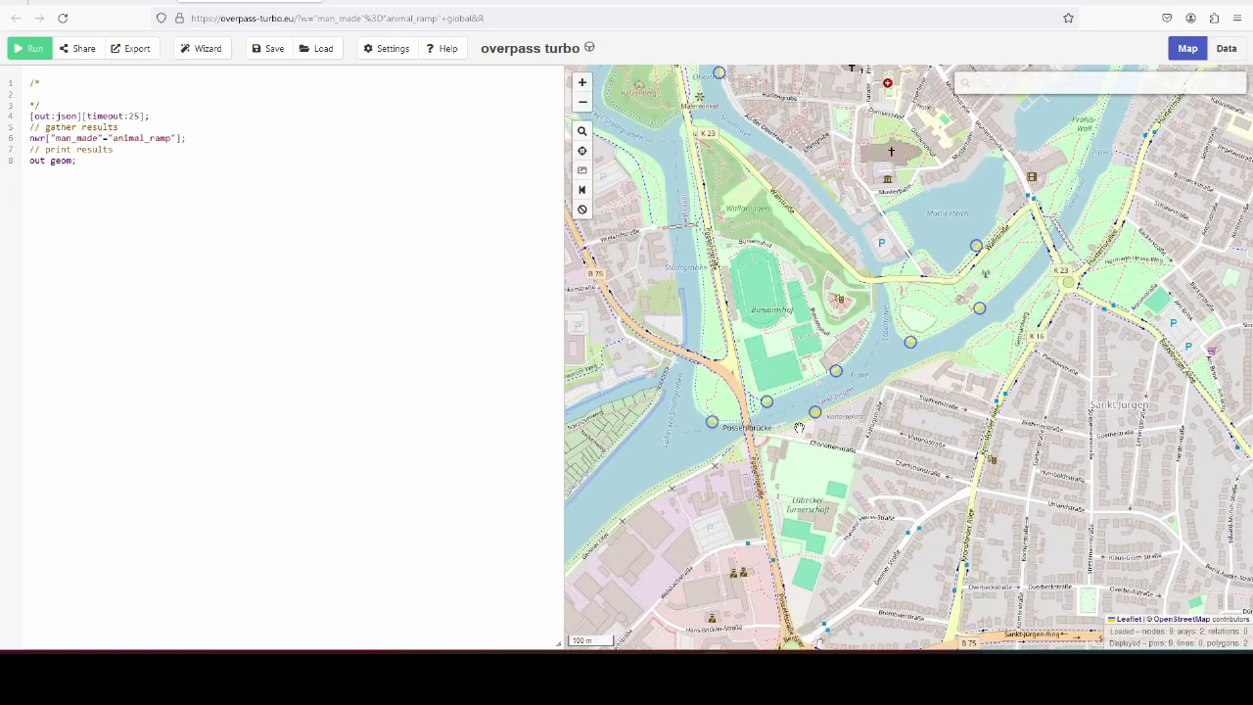
left_click_drag(936, 382, 900, 461)
left_click(678, 503)
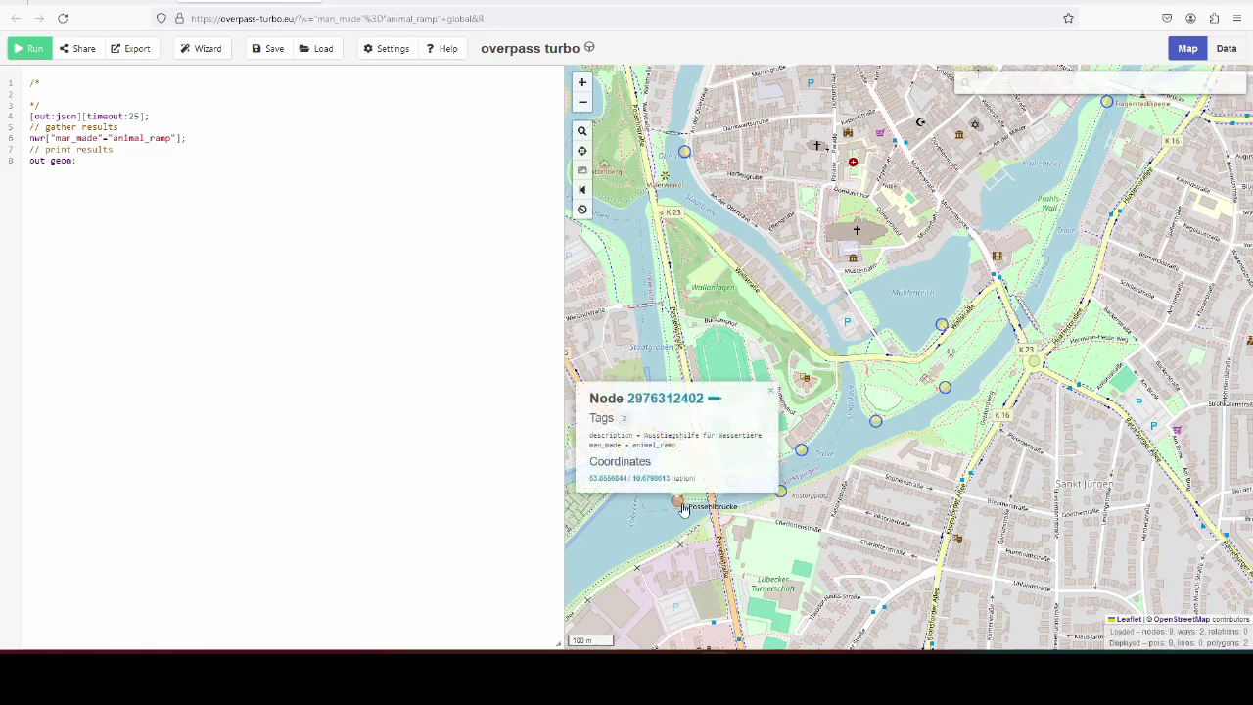
left_click(782, 492)
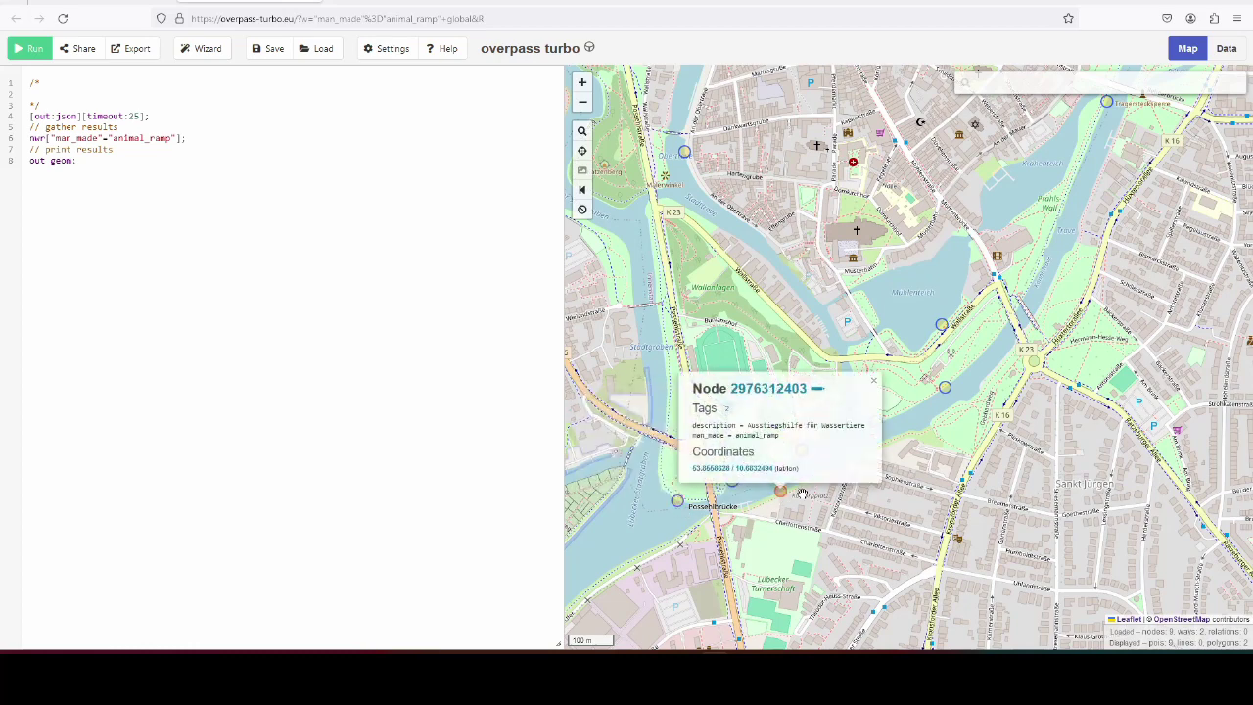
left_click(734, 490)
left_click(732, 483)
left_click(1038, 282)
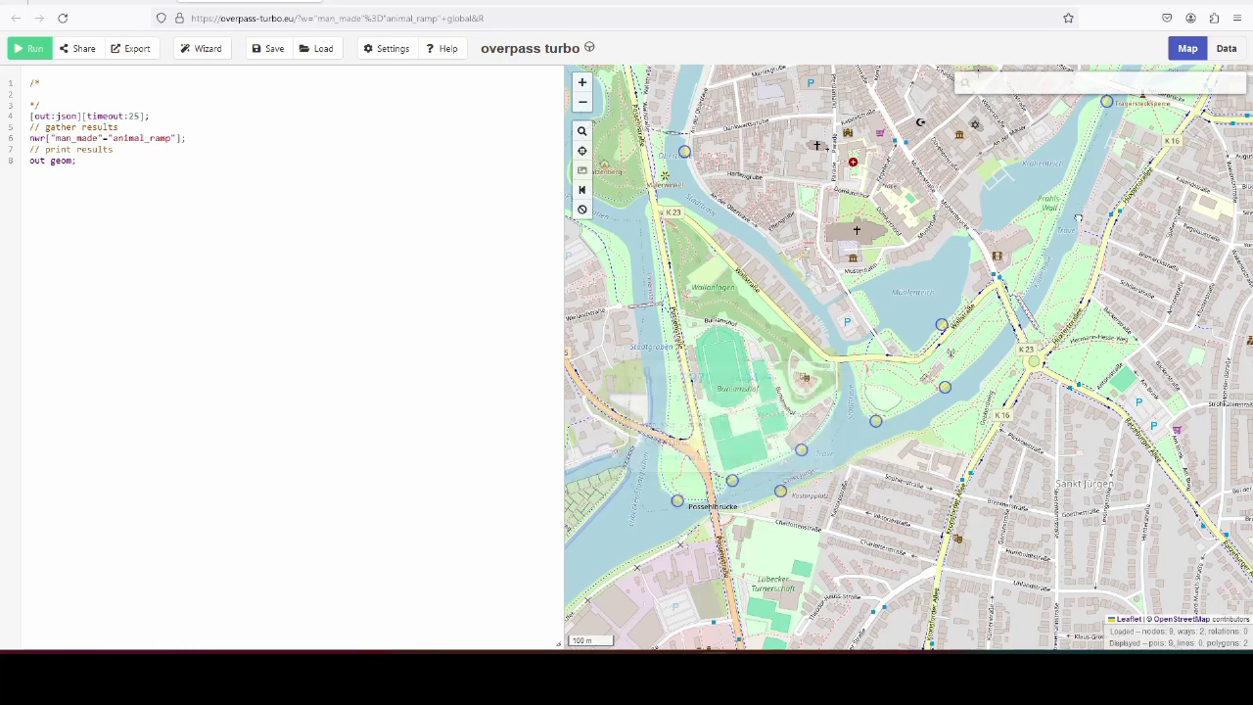
Check the northern and riverside ramps' tags, then open the ramp's linked wiki photo
left_click_drag(1121, 101, 1040, 241)
left_click(1028, 242)
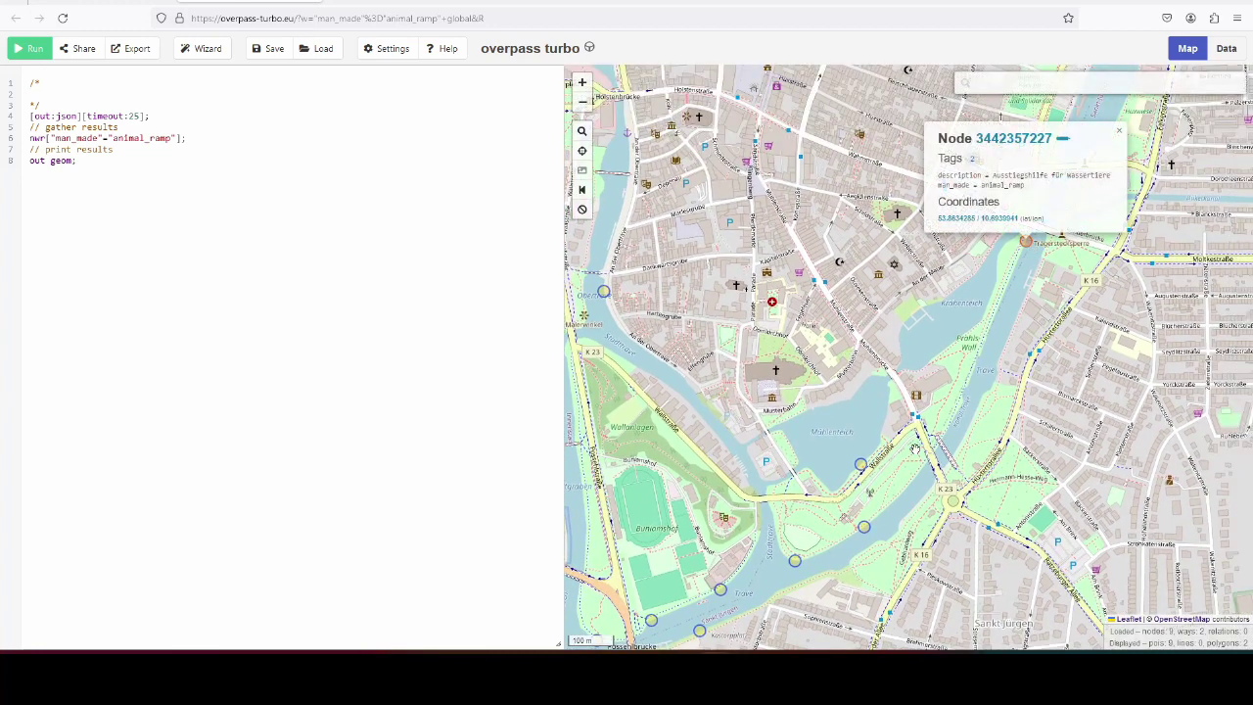
left_click(861, 467)
left_click(864, 527)
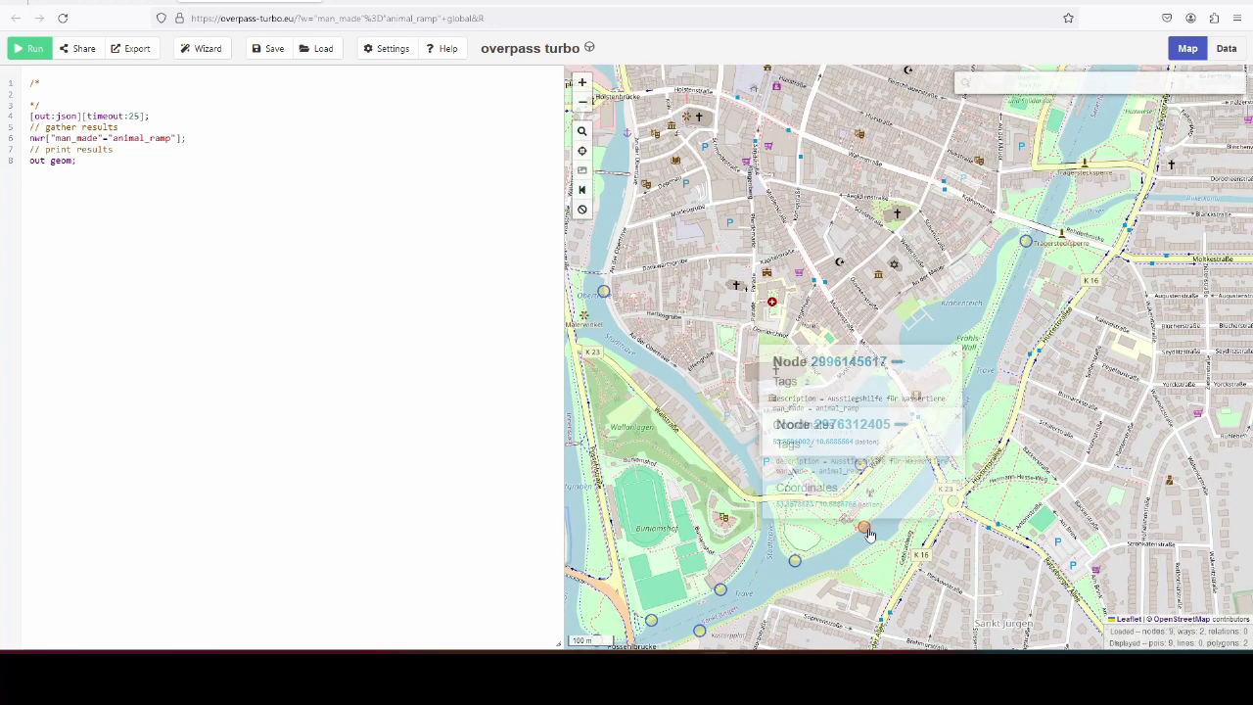
left_click(795, 560)
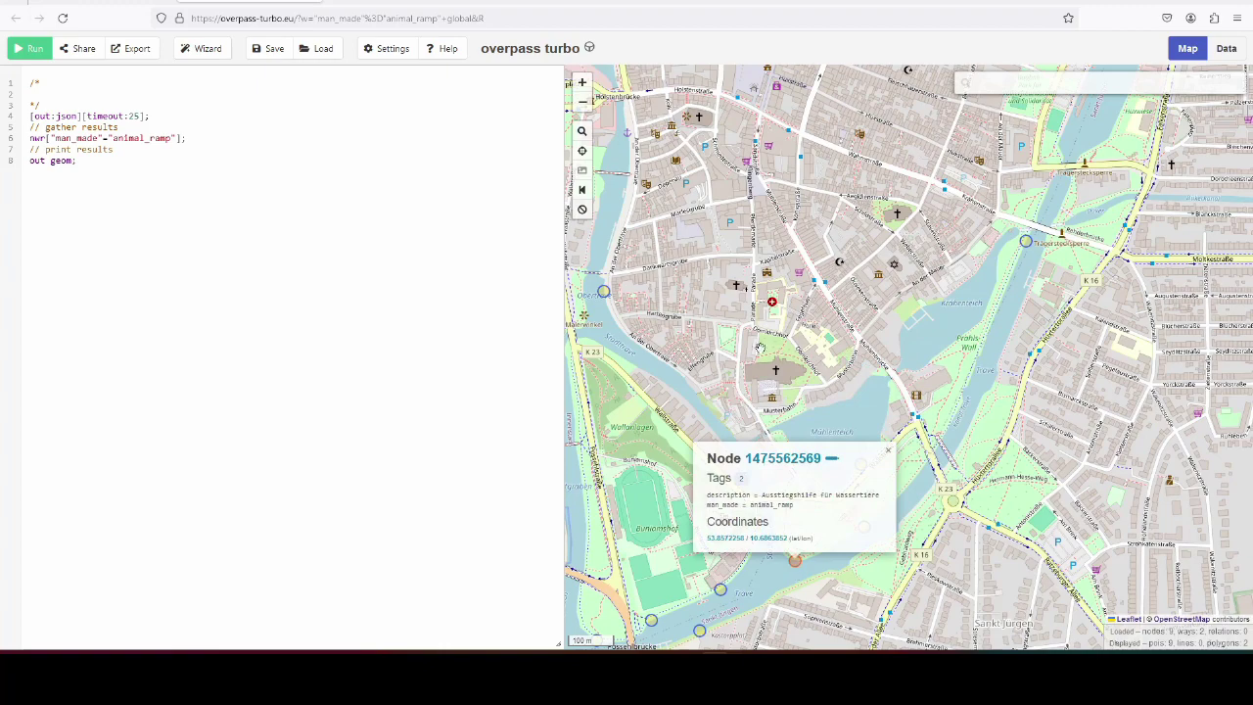
left_click(600, 293)
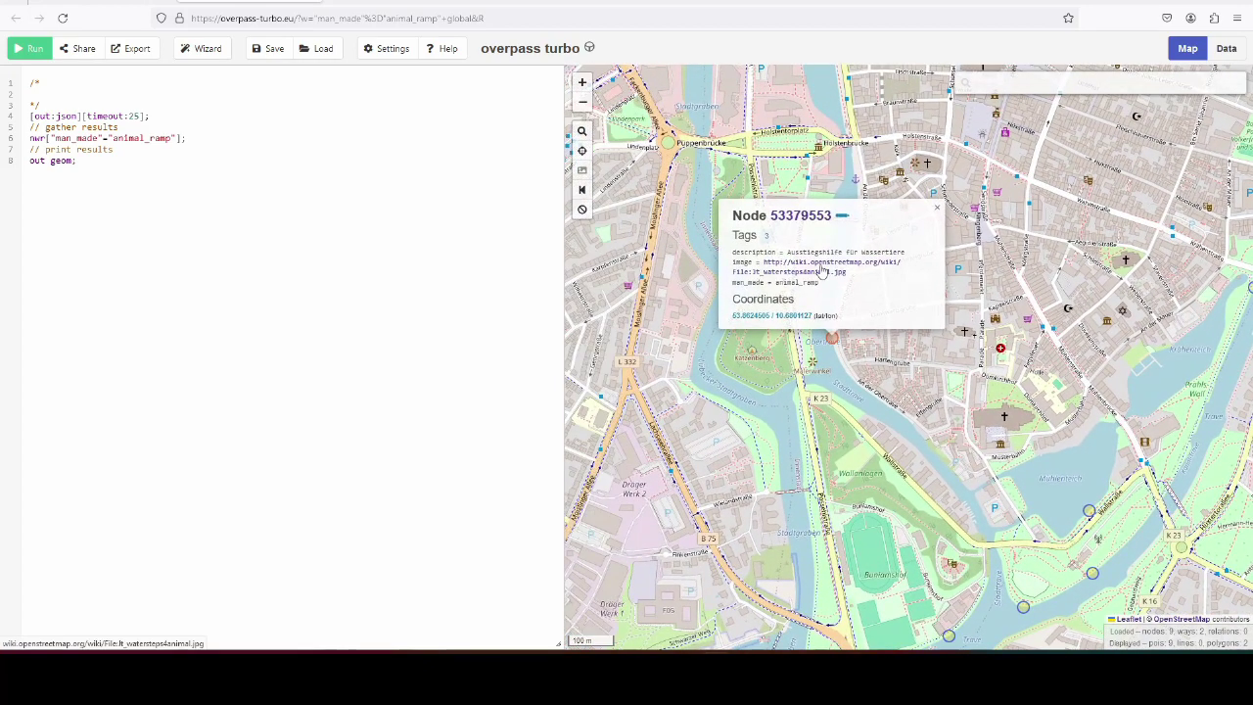
left_click(822, 271)
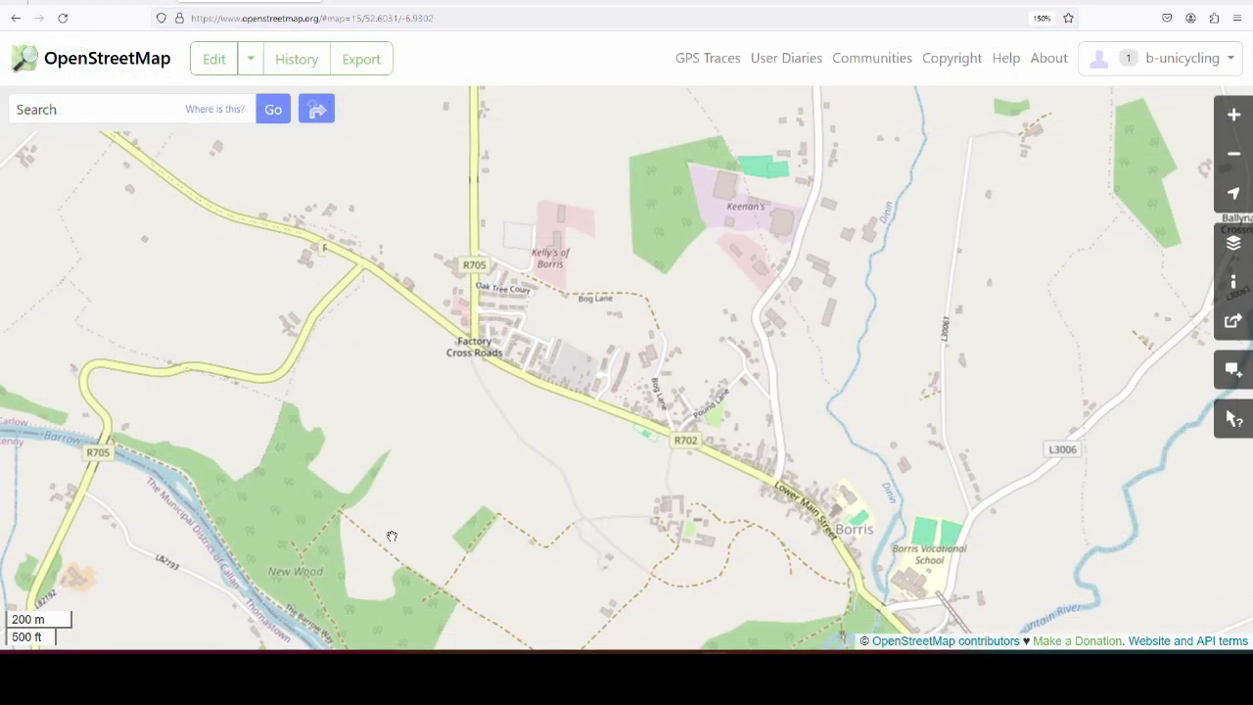
Centre the close-up map on the roadside path beside the R702 near Borris Garda Station and open it for editing
scroll(636, 427, "up", 1)
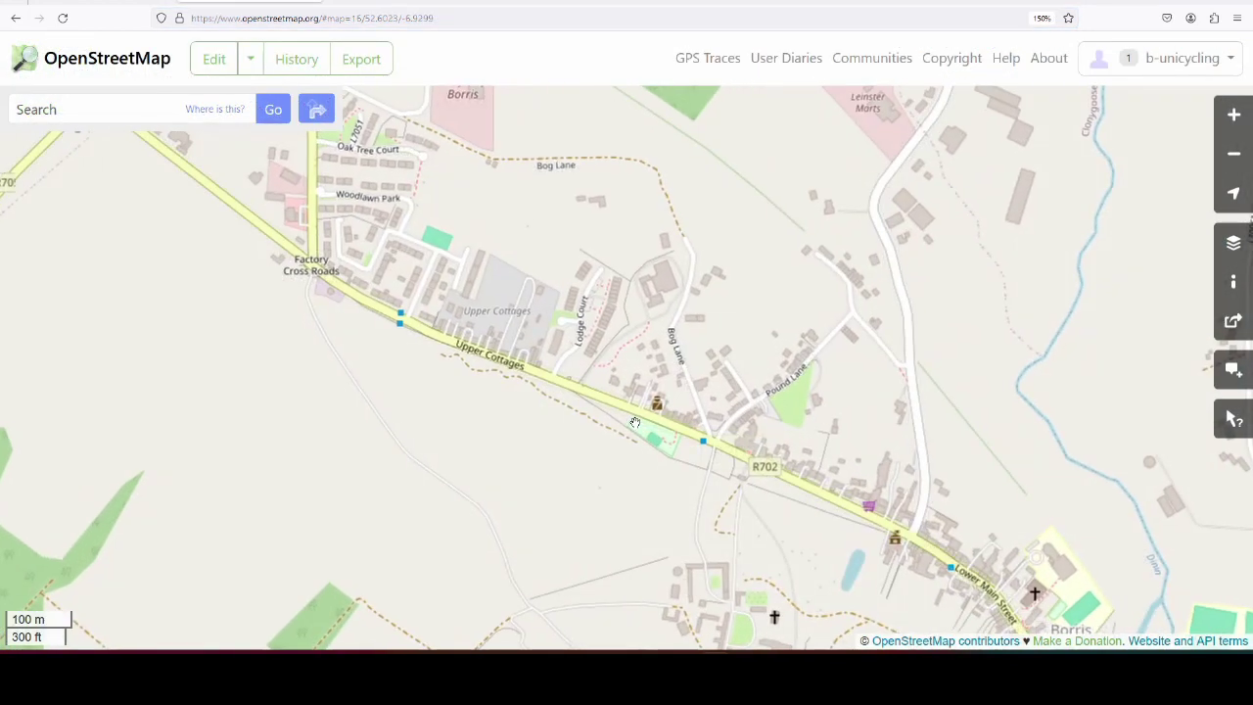
scroll(584, 400, "up", 1)
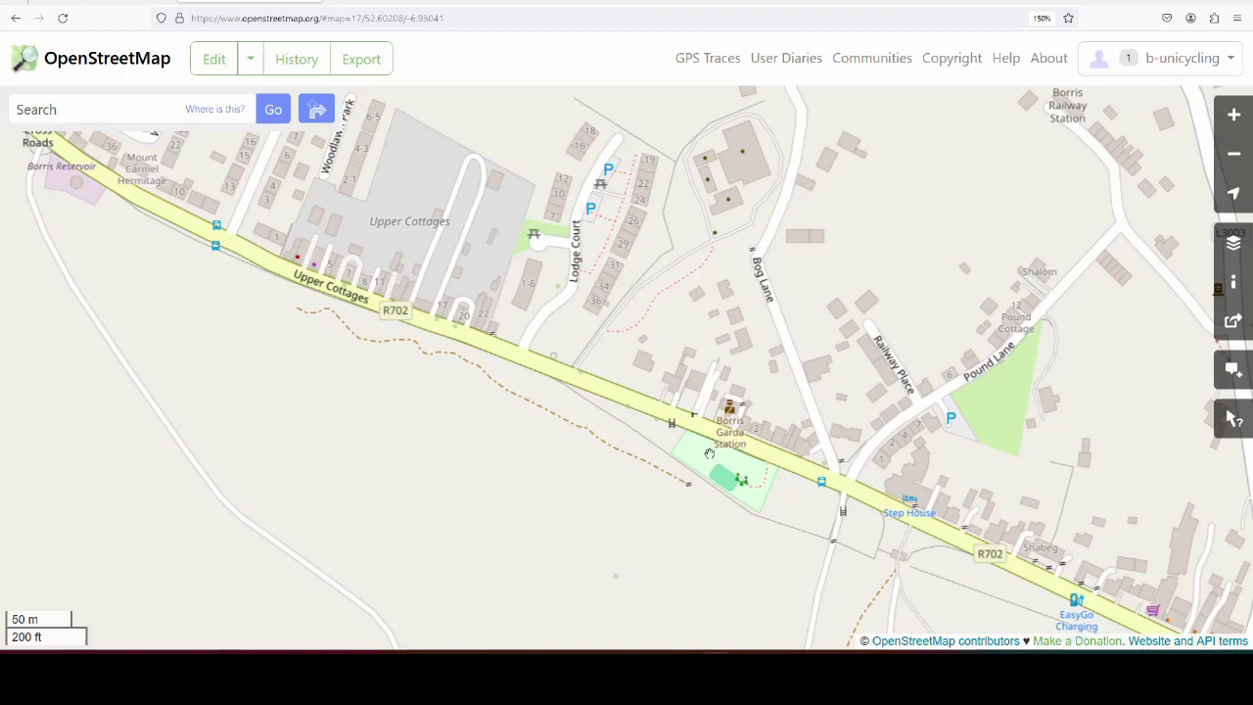
scroll(710, 453, "up", 2)
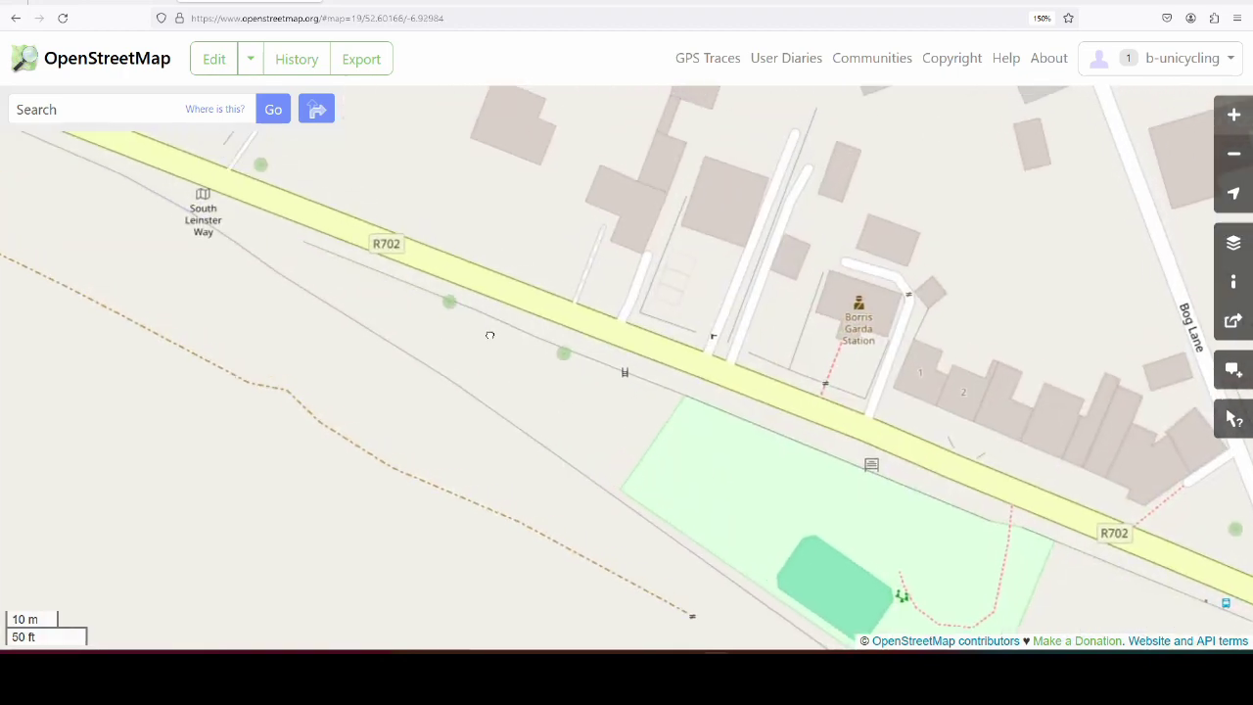
left_click_drag(490, 335, 623, 449)
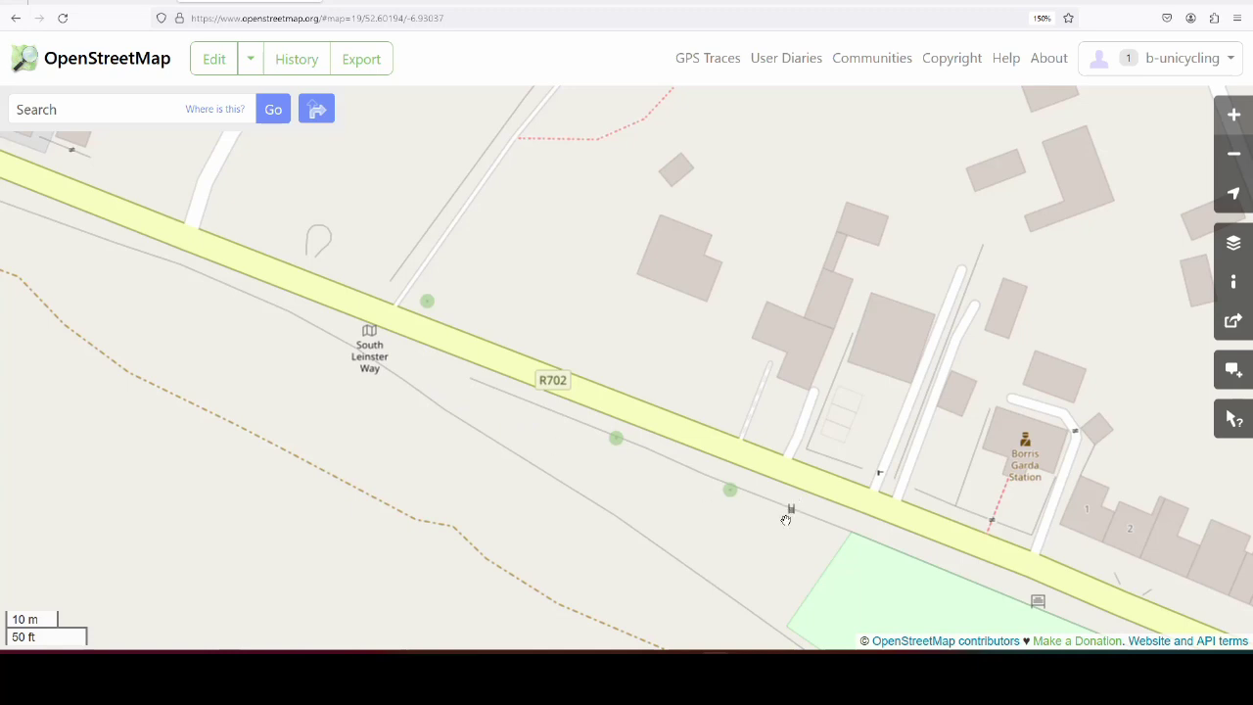
left_click_drag(541, 403, 593, 425)
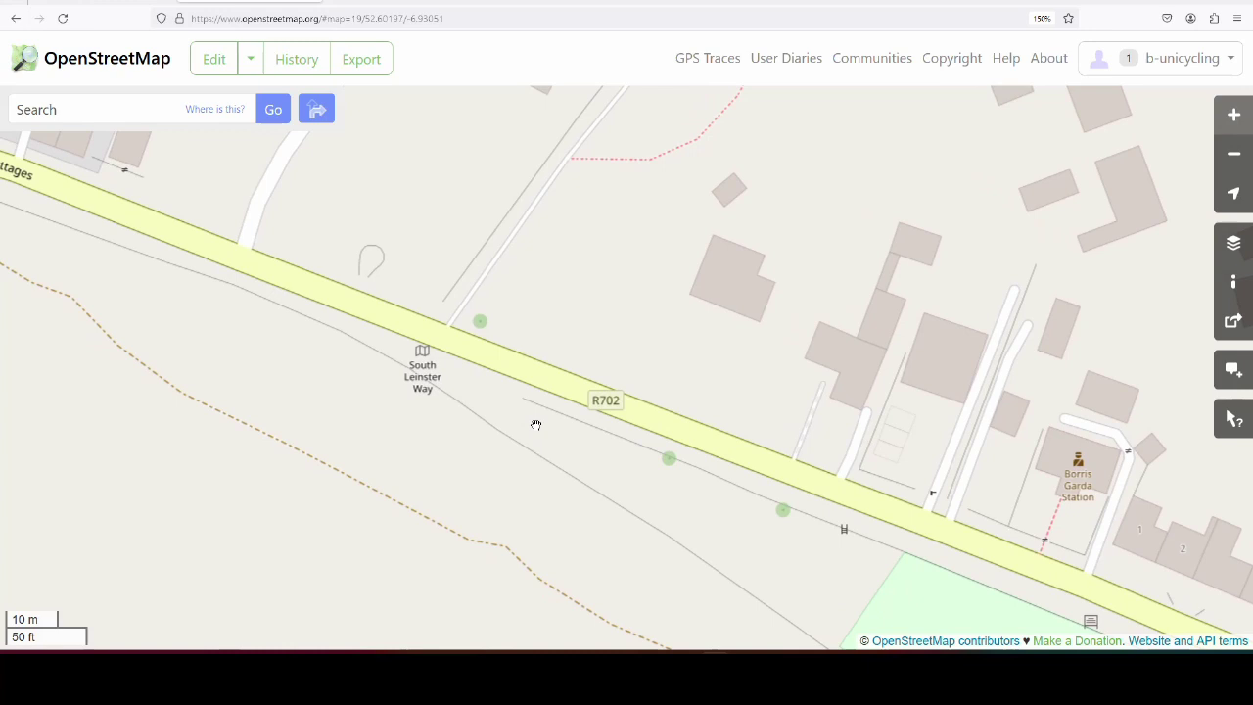
left_click_drag(532, 421, 540, 399)
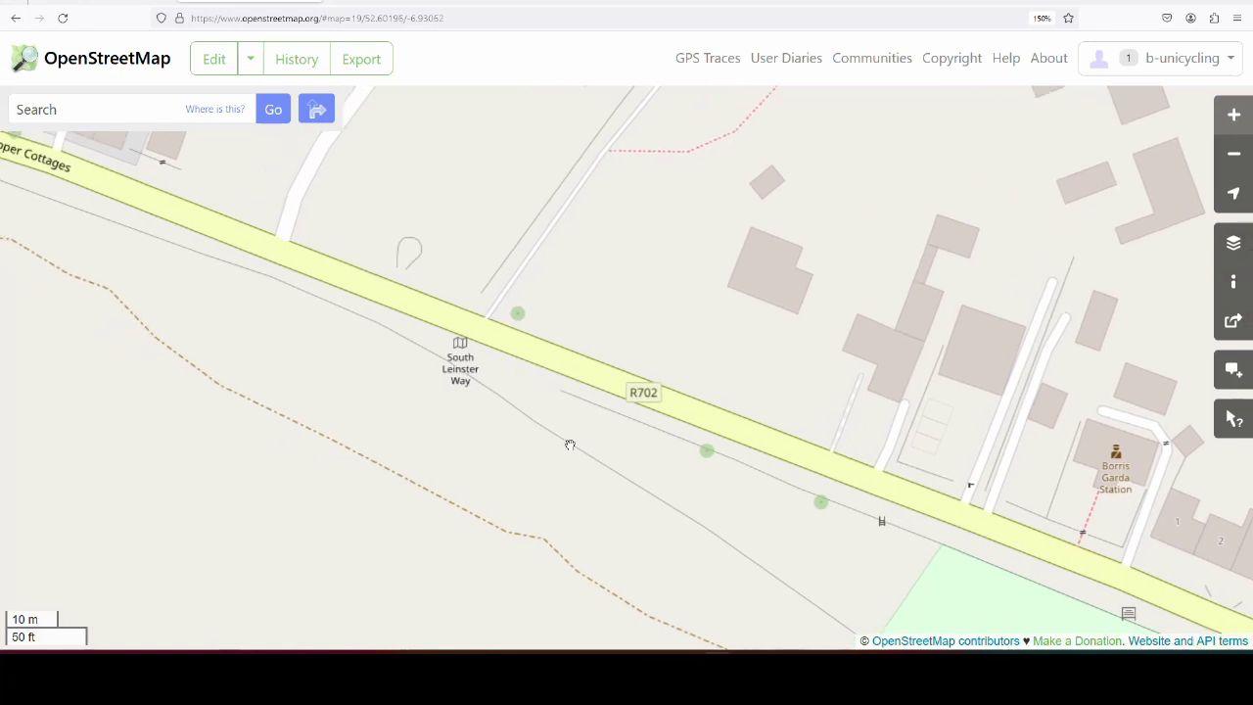
scroll(562, 442, "down", 1)
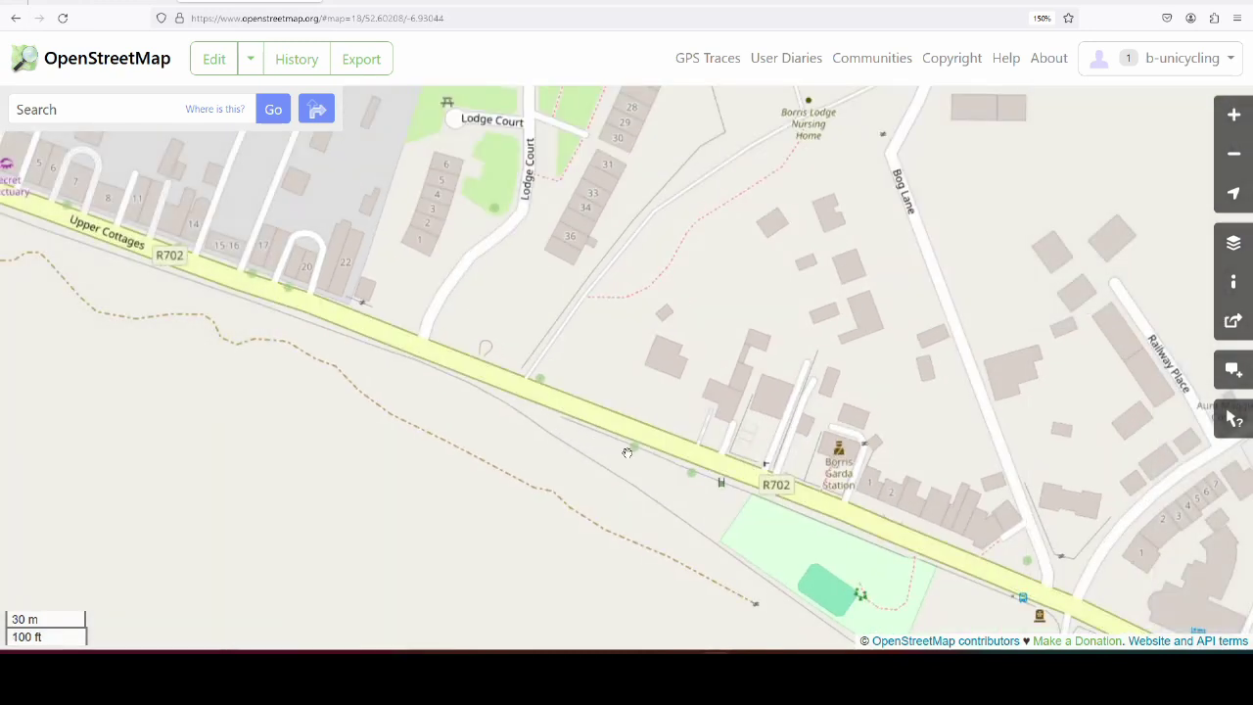
left_click_drag(788, 516, 510, 460)
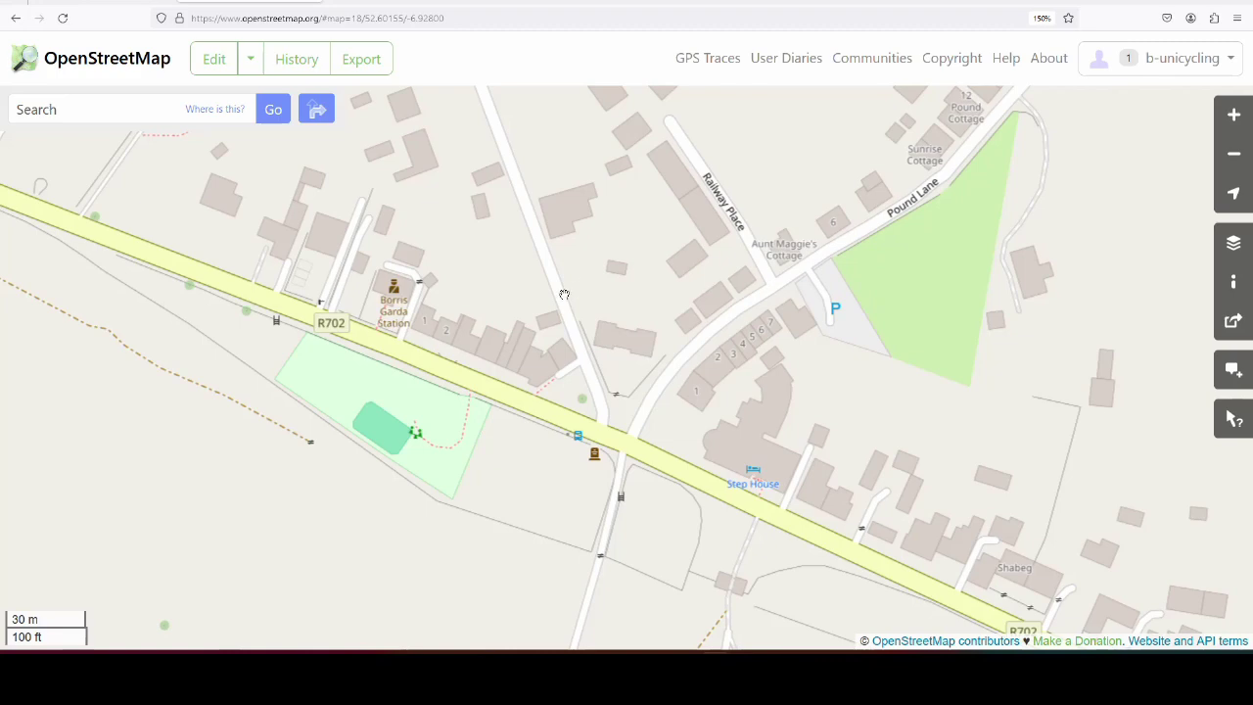
left_click_drag(329, 288, 645, 394)
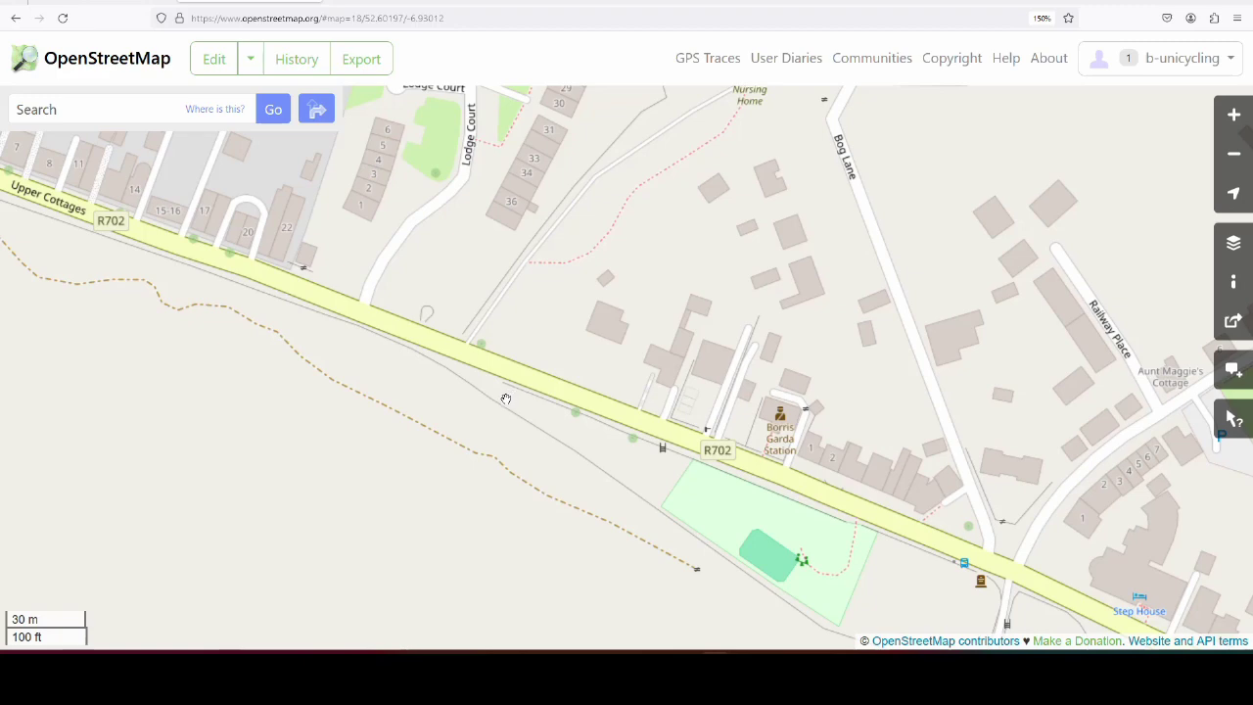
scroll(506, 398, "up", 1)
left_click_drag(481, 388, 491, 386)
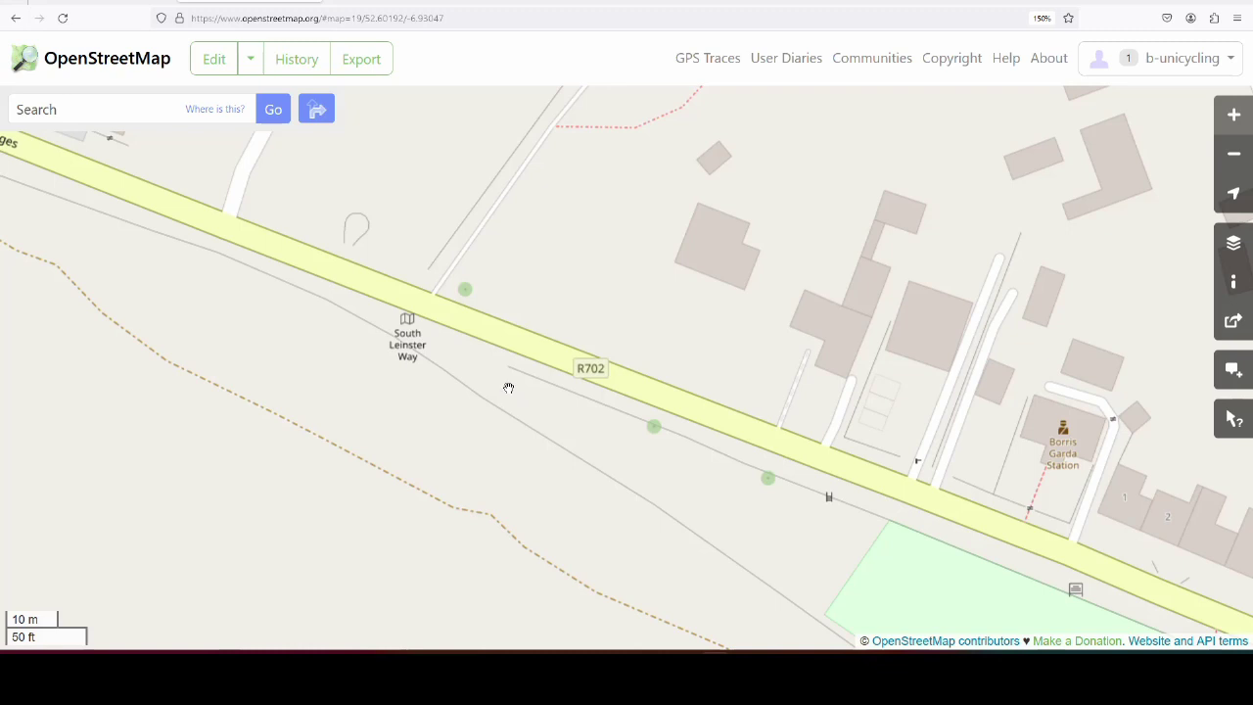
left_click_drag(491, 409, 506, 406)
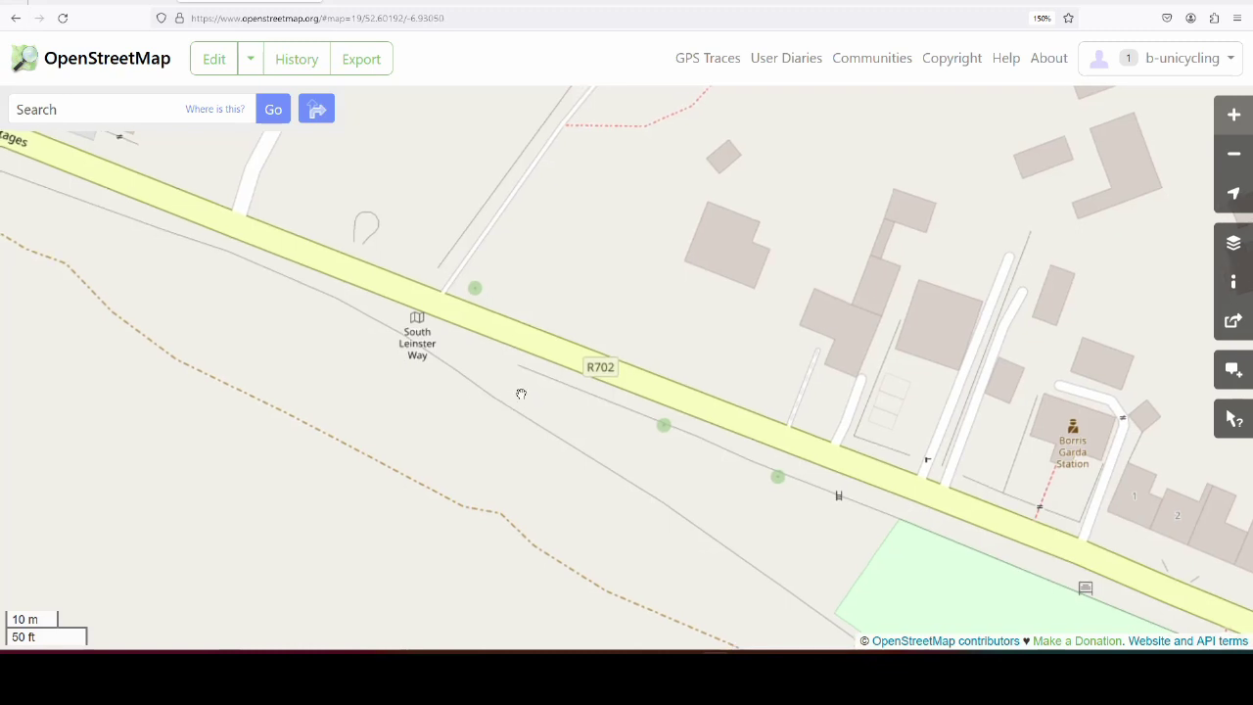
left_click(215, 62)
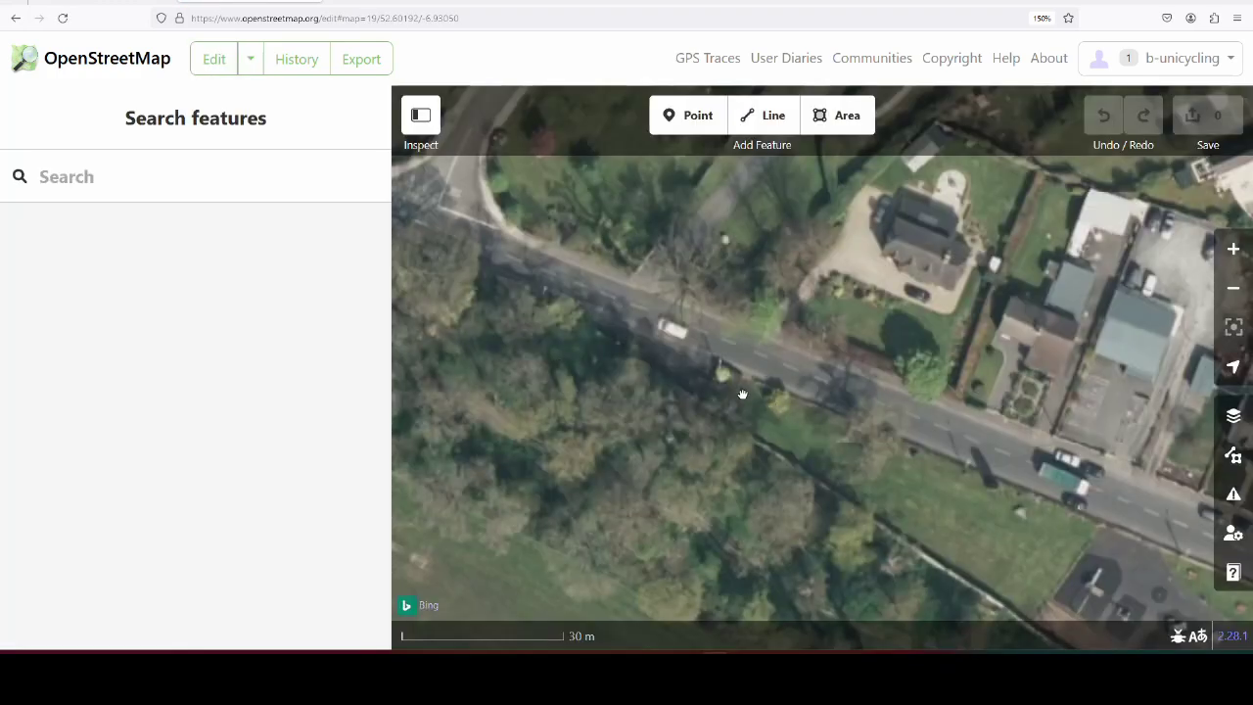
Centre the aerial view on the roadside path's end and its gate
scroll(743, 394, "up", 3)
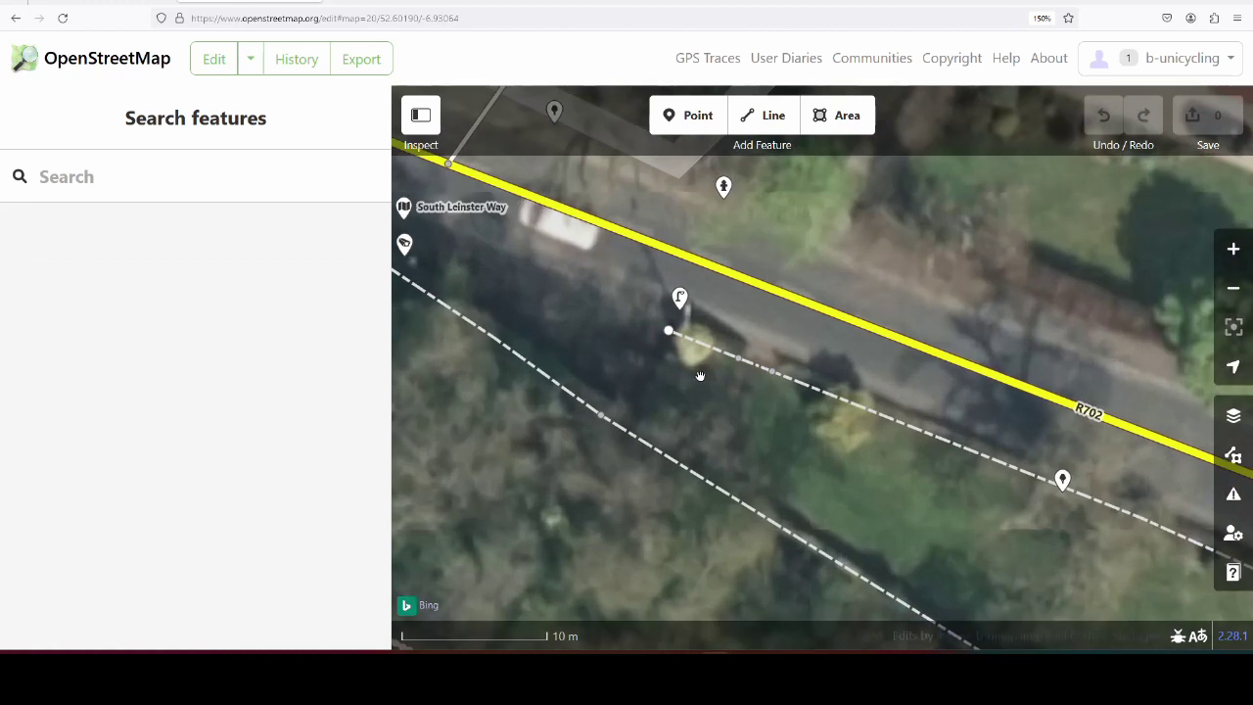
left_click_drag(701, 378, 709, 418)
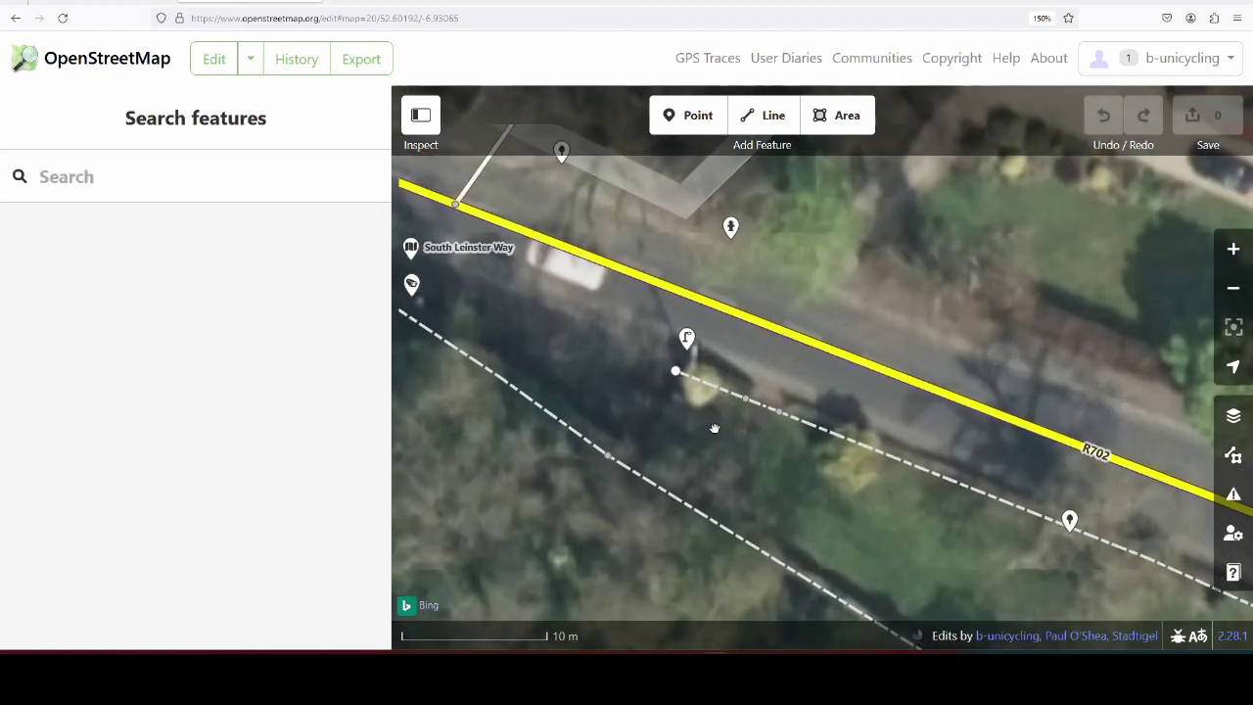
left_click(771, 411)
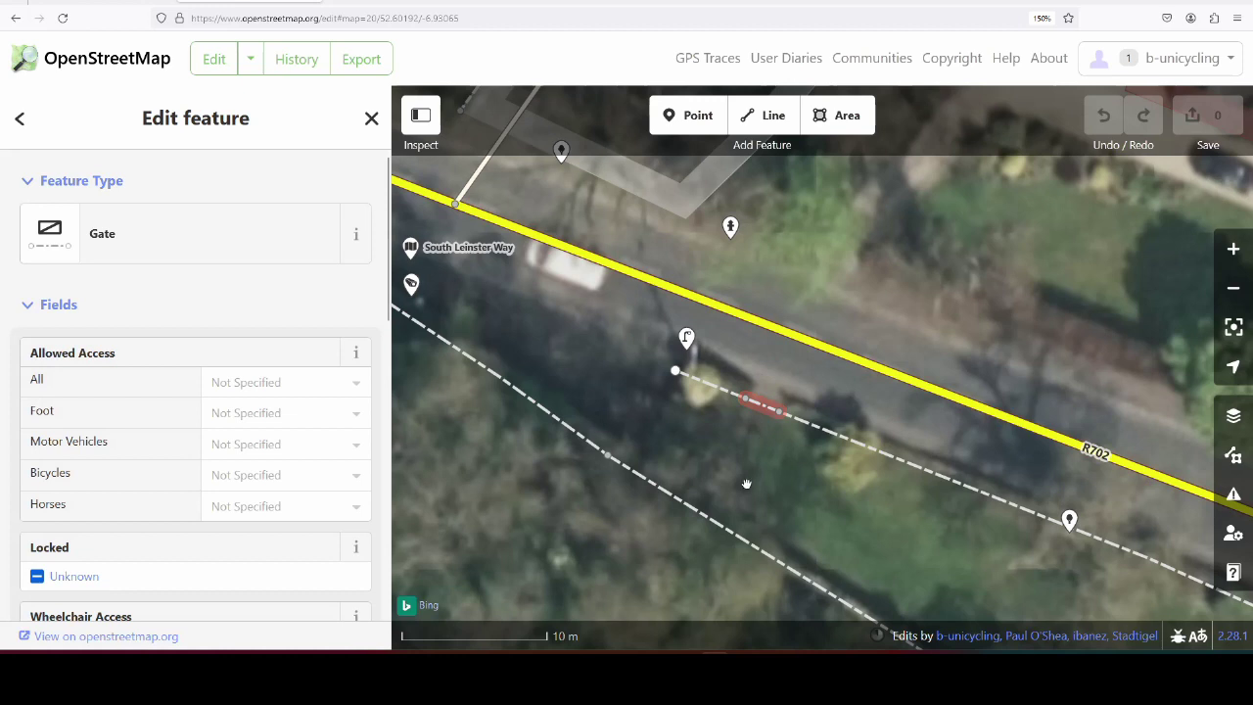
left_click_drag(740, 469, 780, 421)
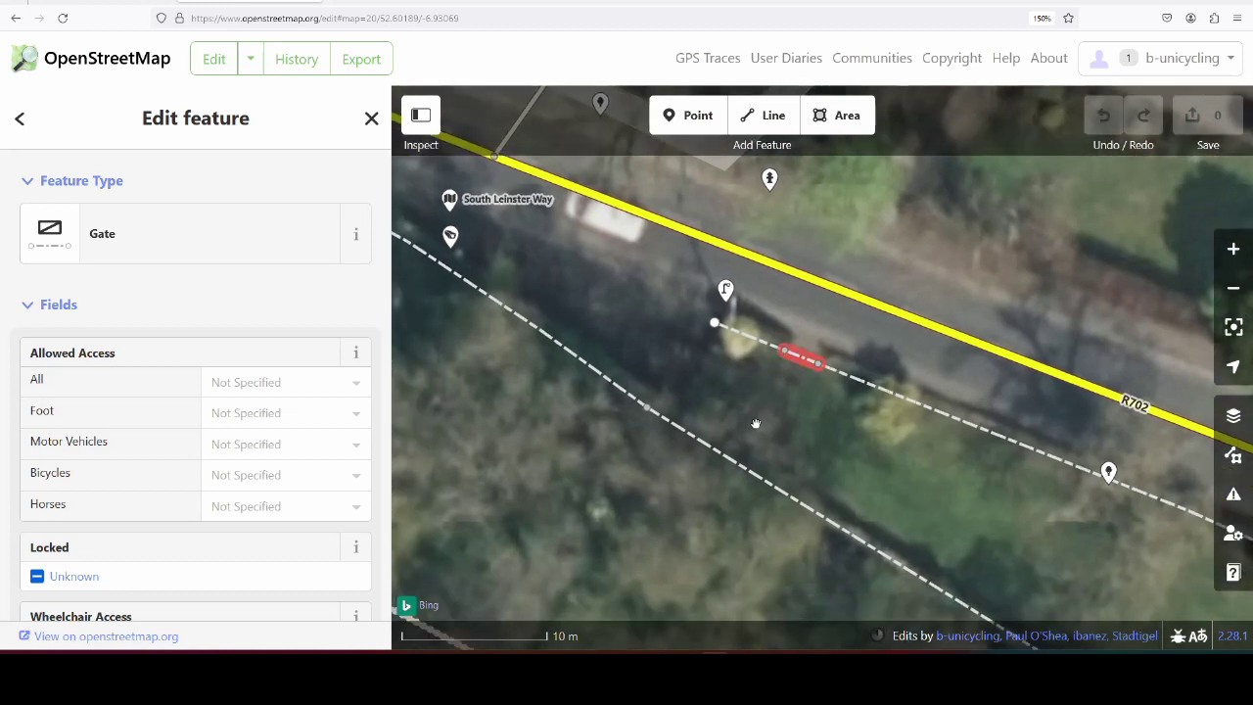
Draw a four-cornered area from the path end to the wall, adjusting its bottom corner
left_click(844, 120)
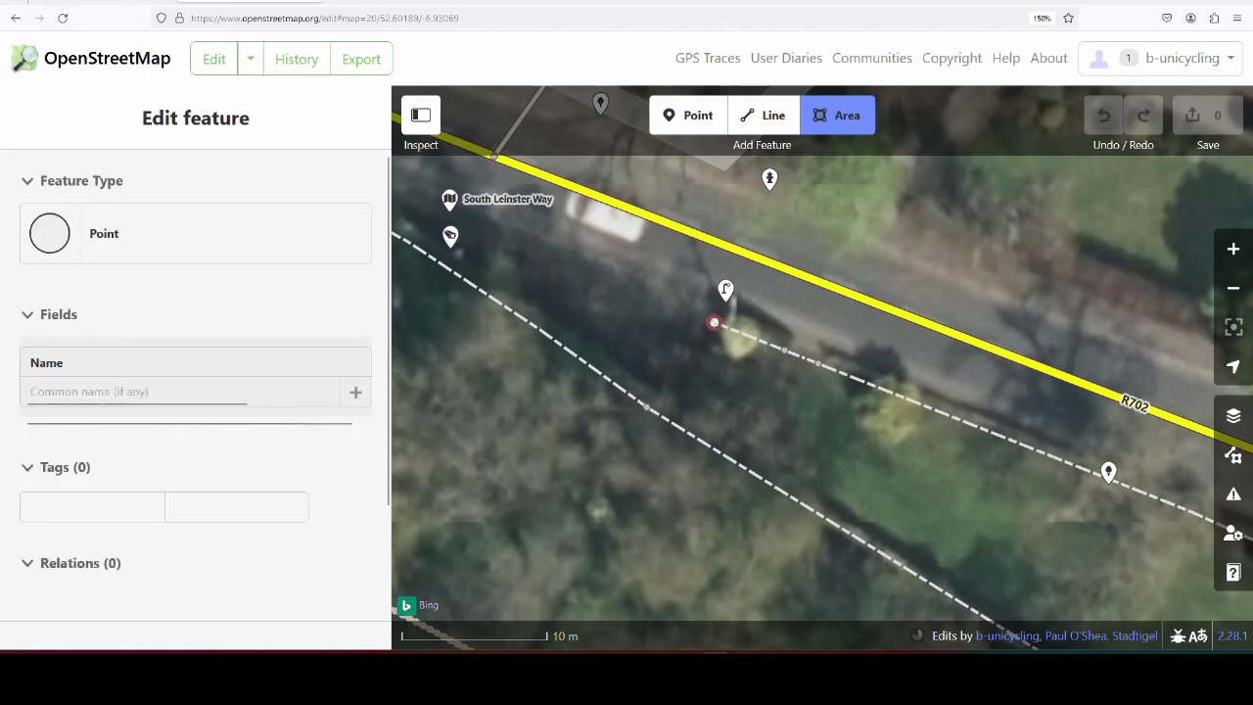
left_click(716, 324)
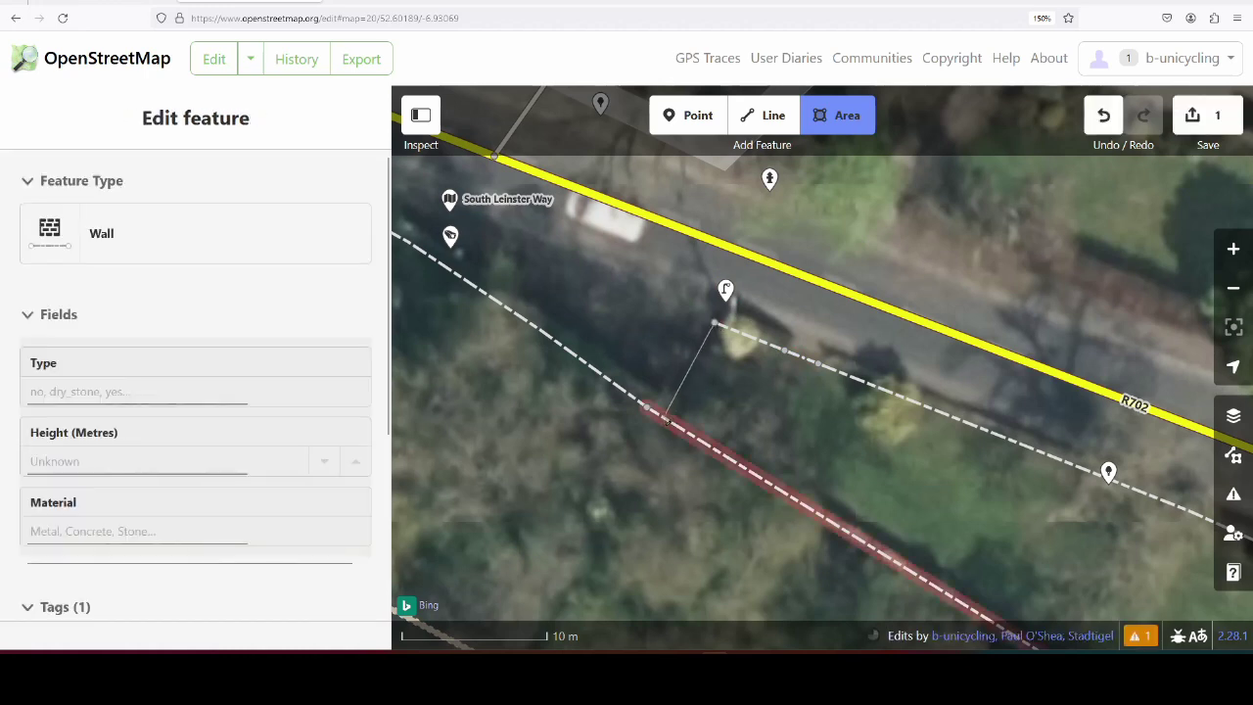
left_click(668, 421)
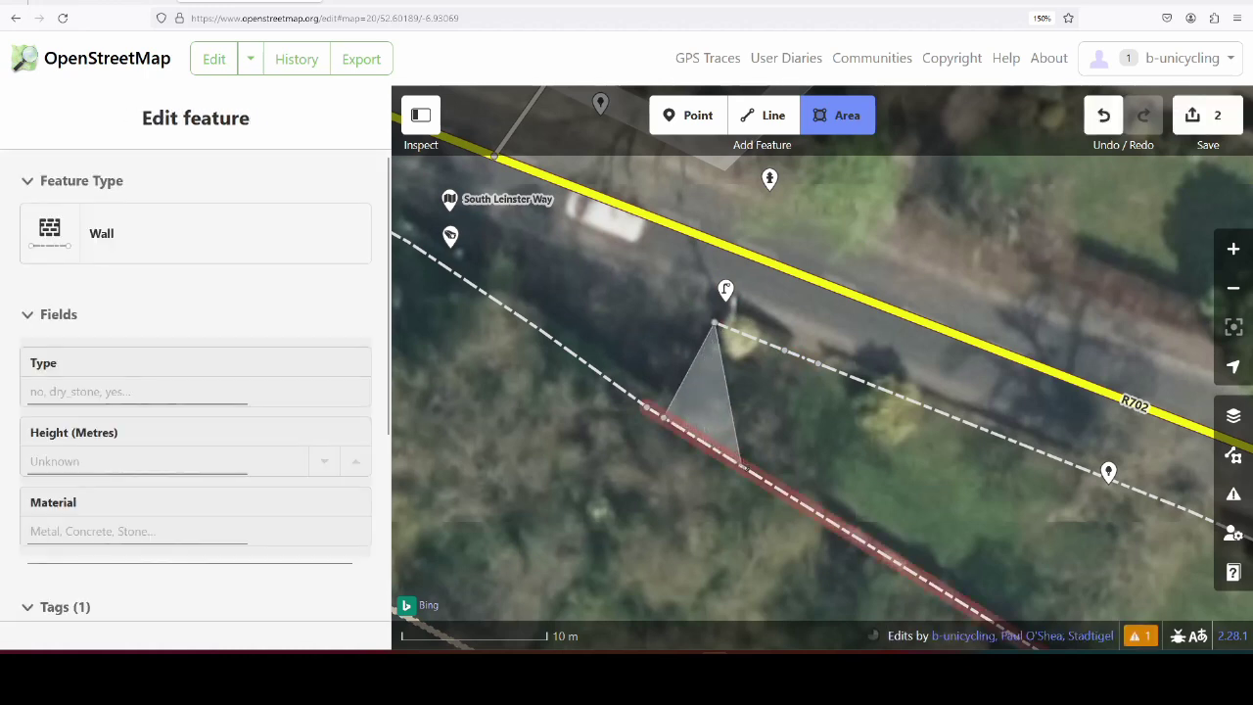
left_click(744, 468)
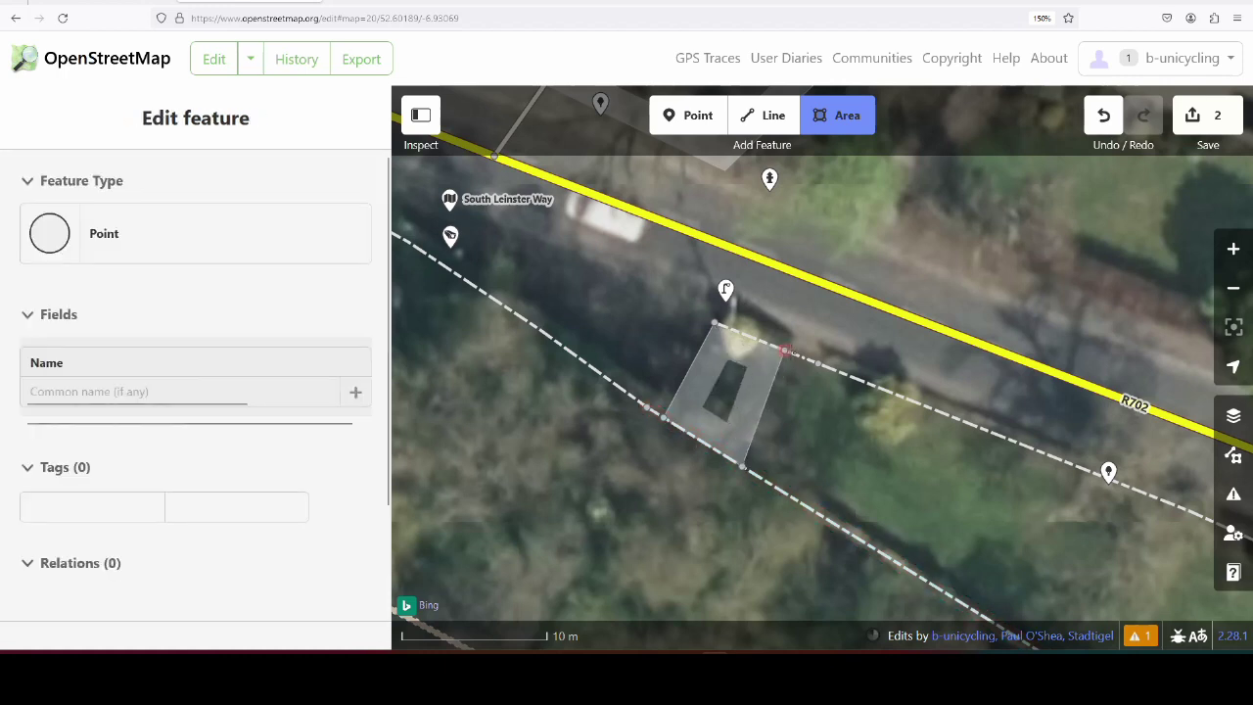
left_click(784, 350)
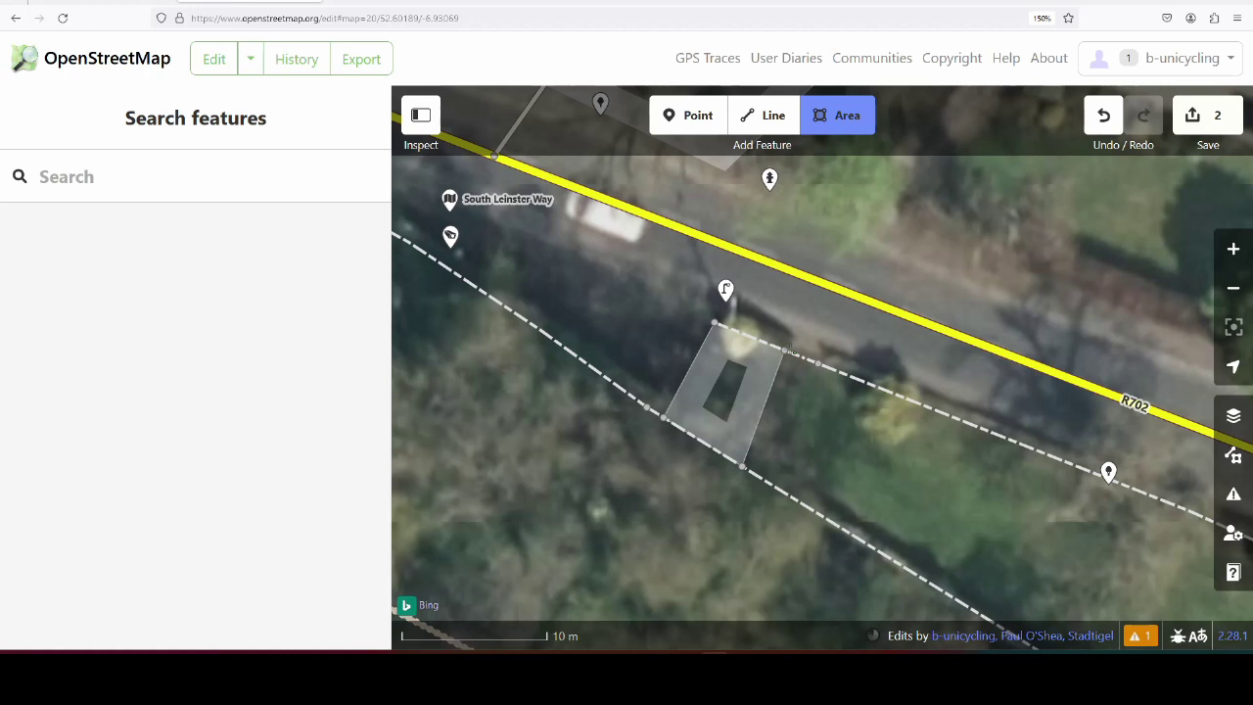
key("Return")
key("Escape")
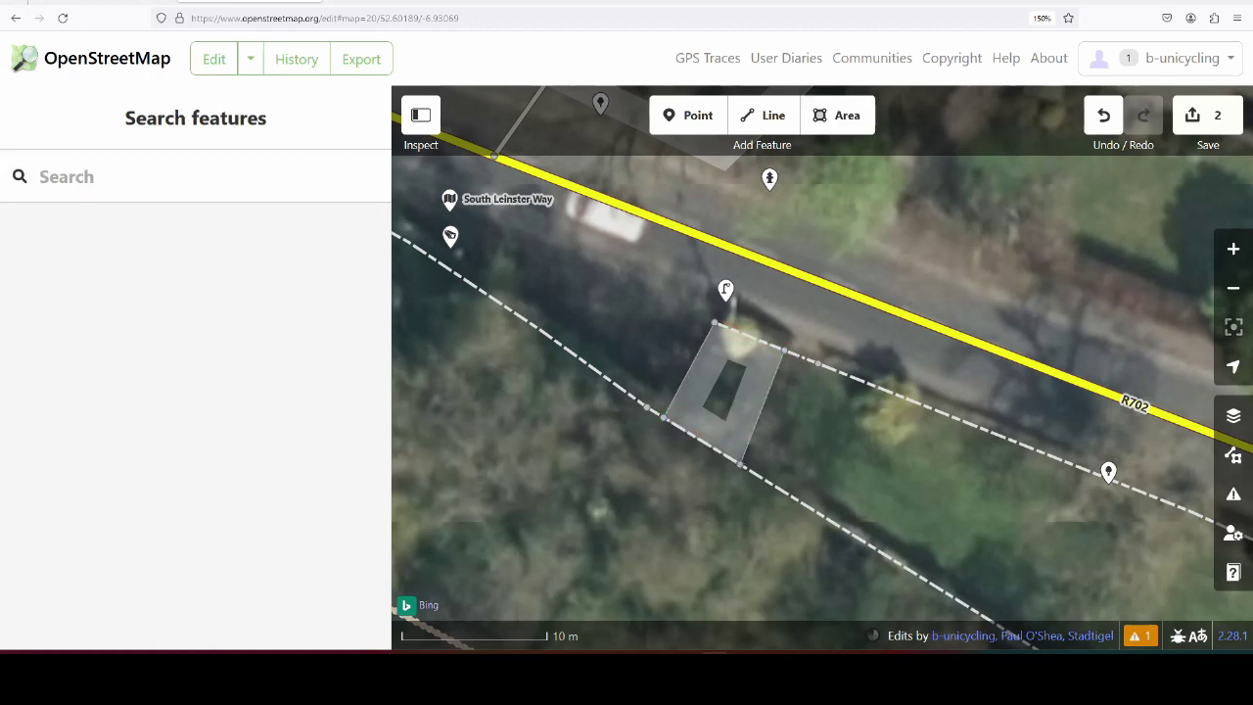
left_click_drag(741, 464, 734, 457)
Retag the new area from area=yes to man_made=animal_ramp
left_click(750, 435)
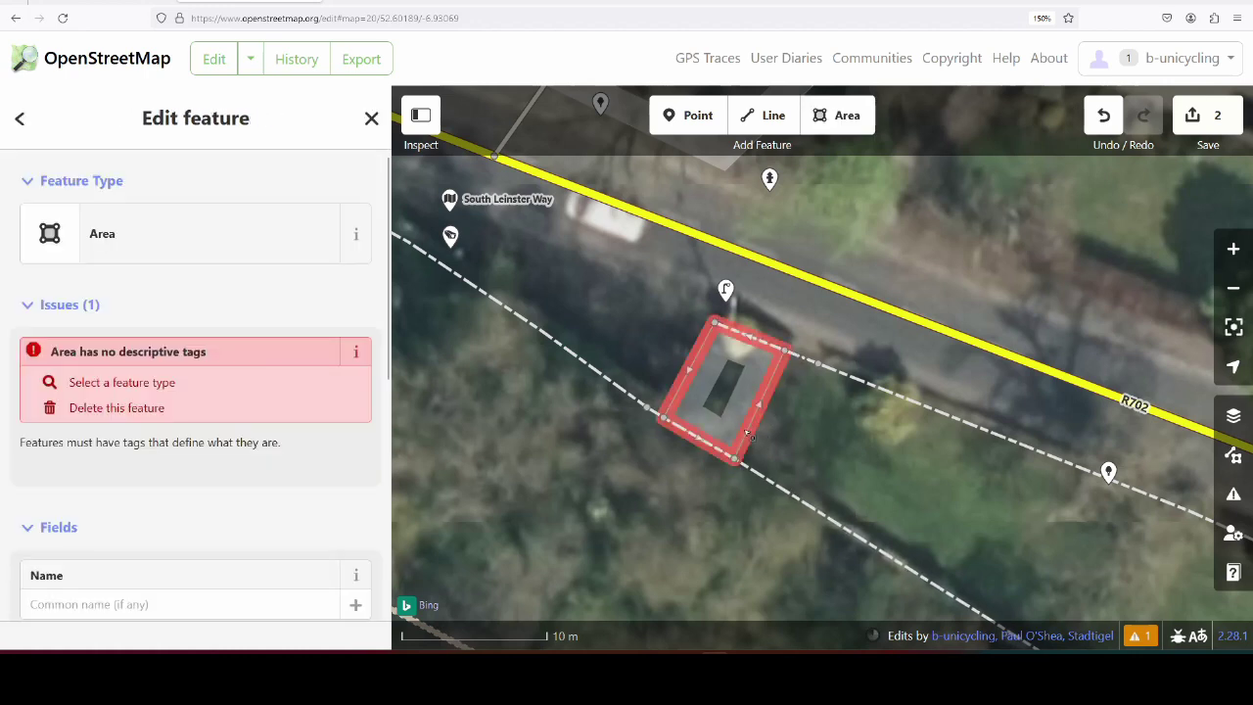
scroll(229, 299, "down", 4)
scroll(229, 299, "down", 1)
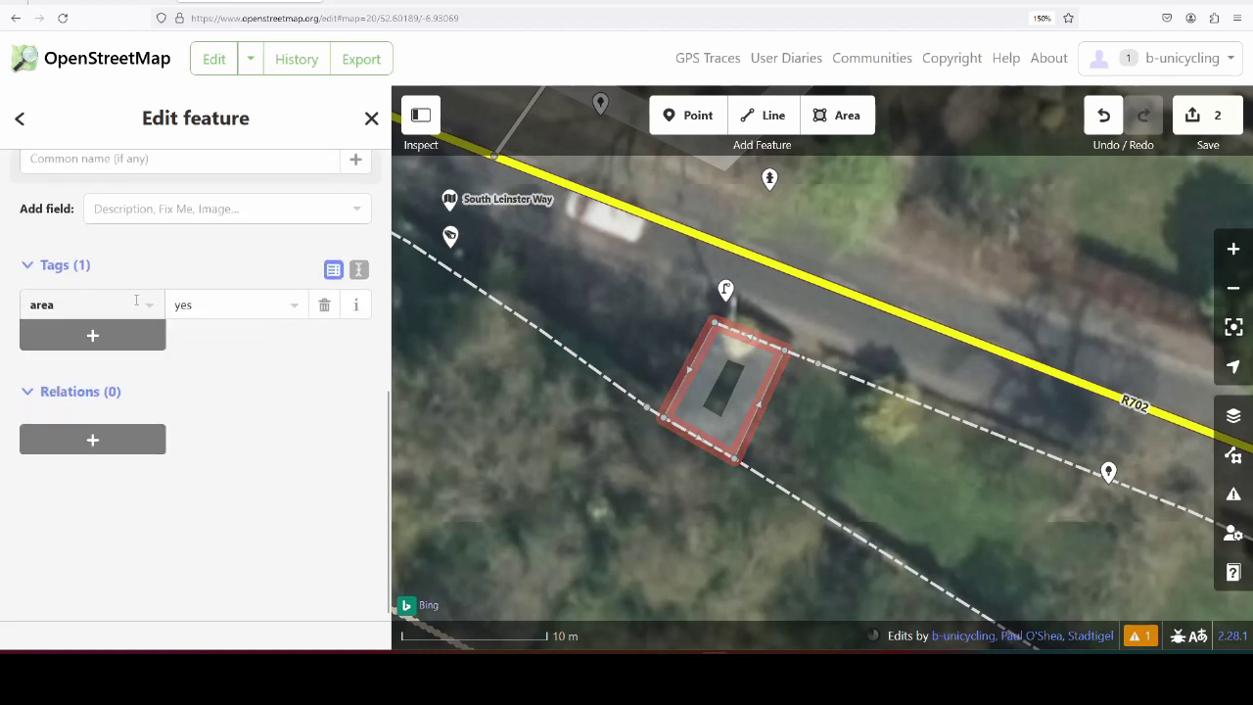
left_click(107, 301)
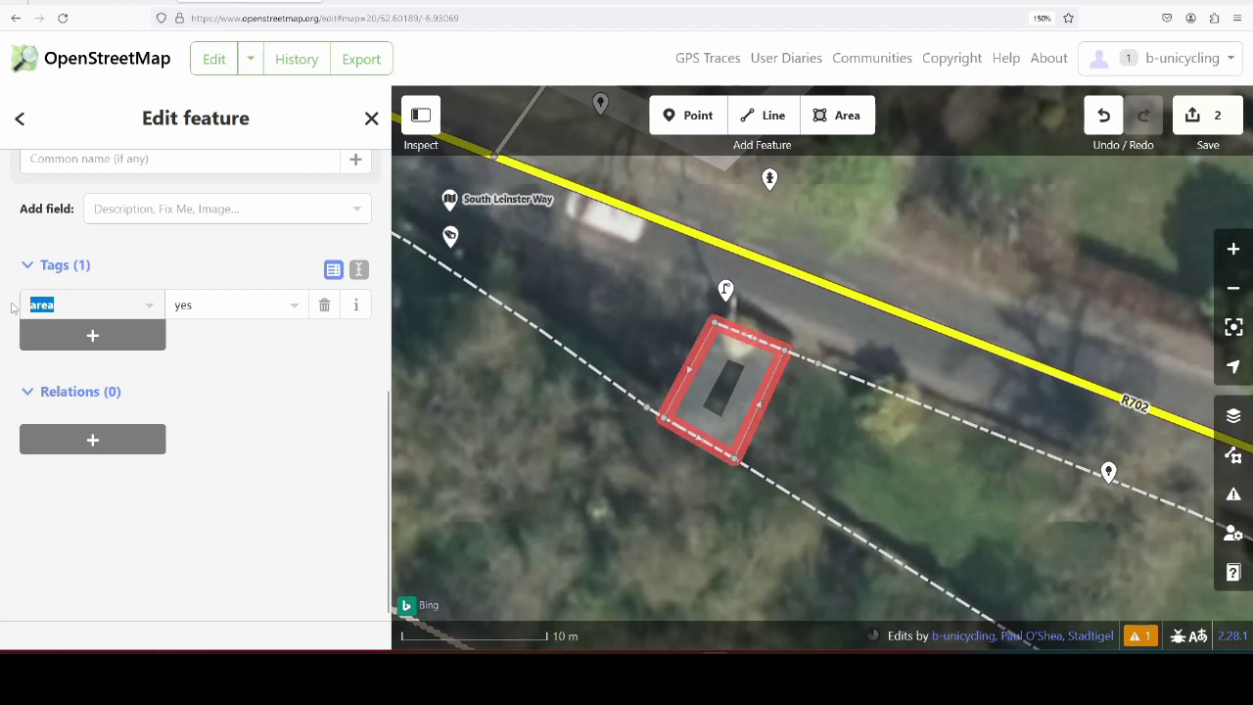
type("man")
key("Tab")
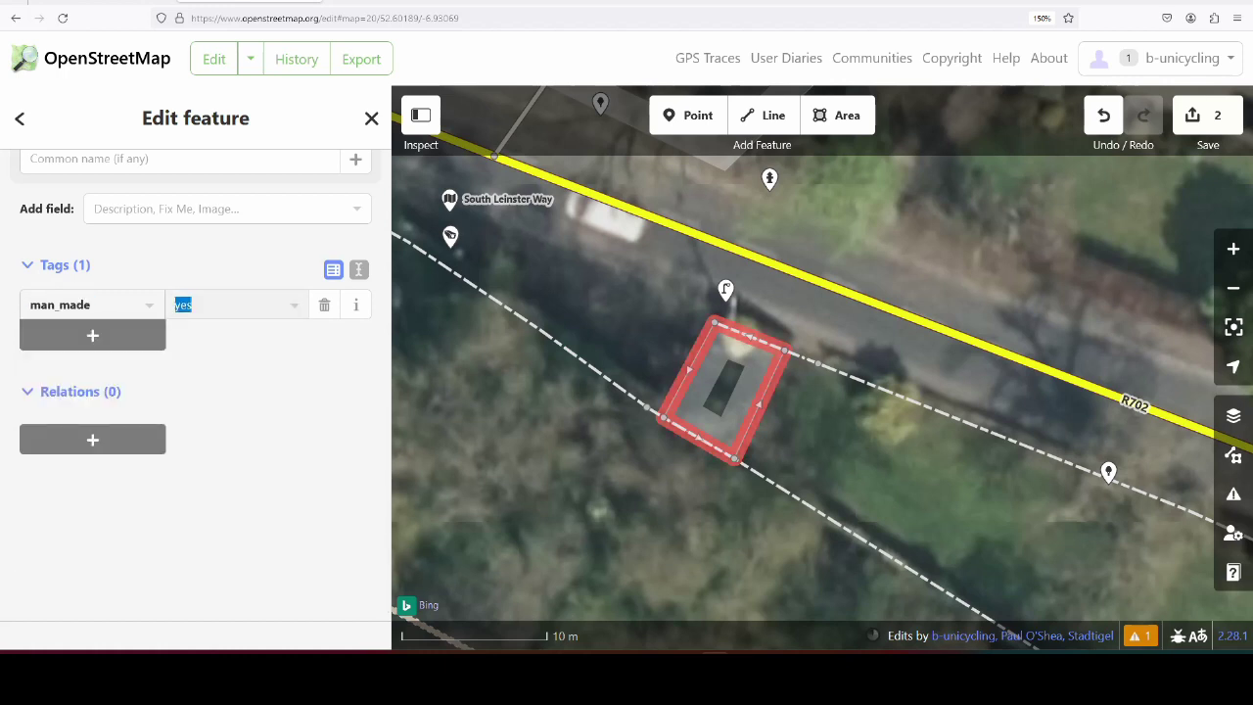
type("anim")
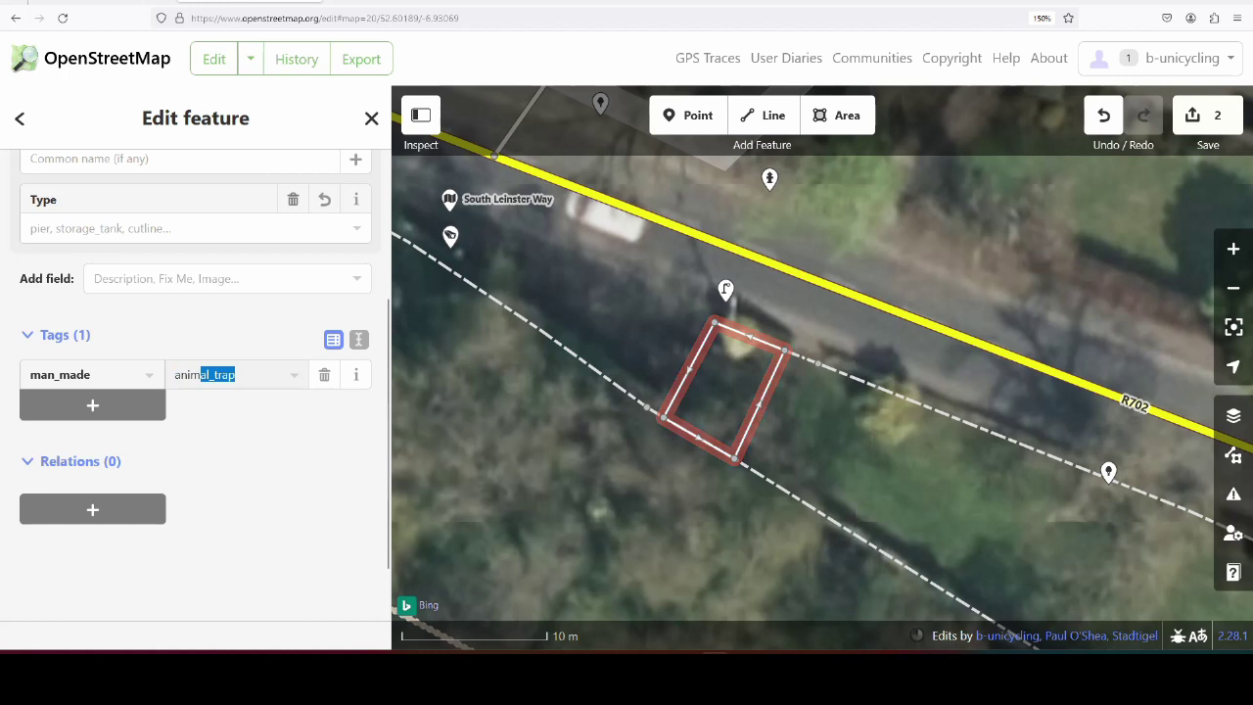
type("al_")
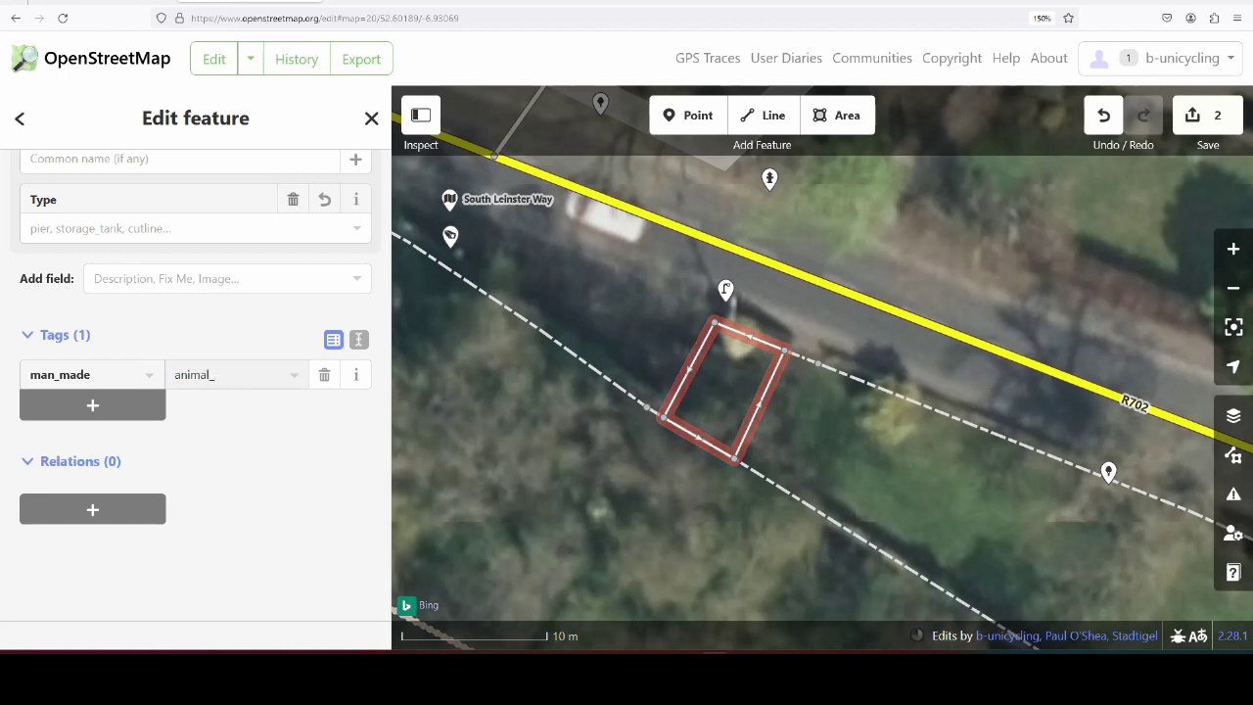
type("ramp")
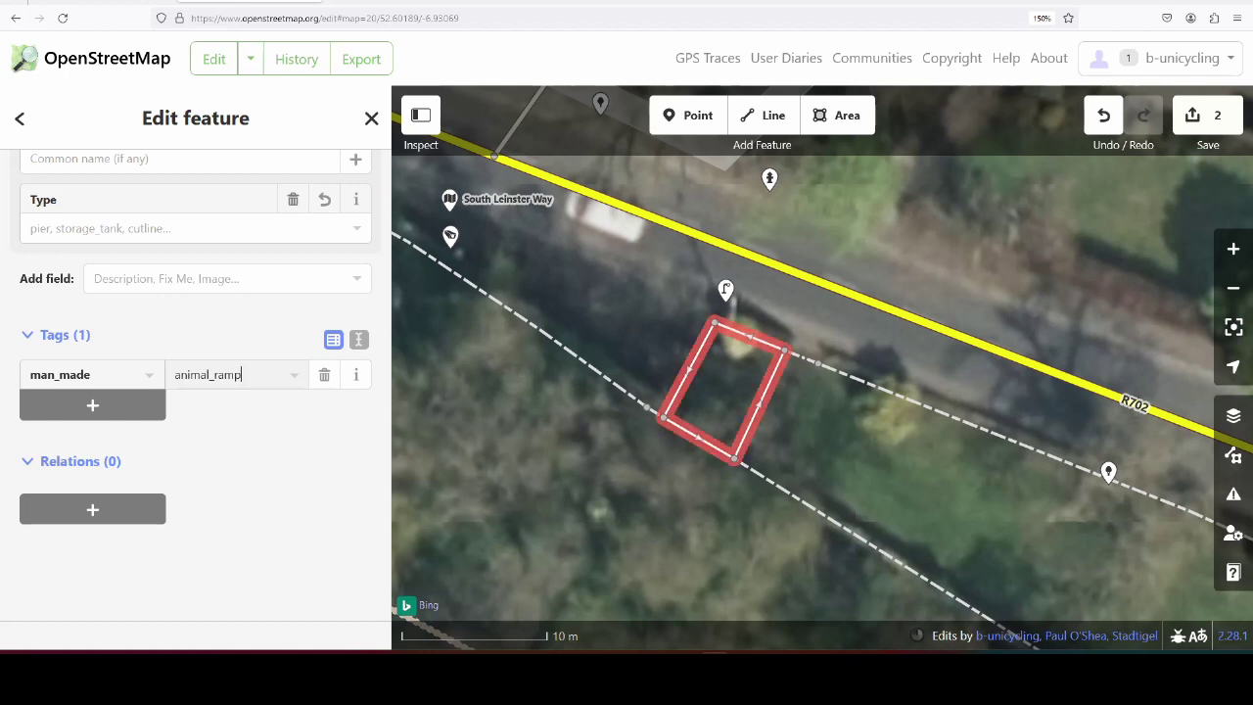
left_click(192, 425)
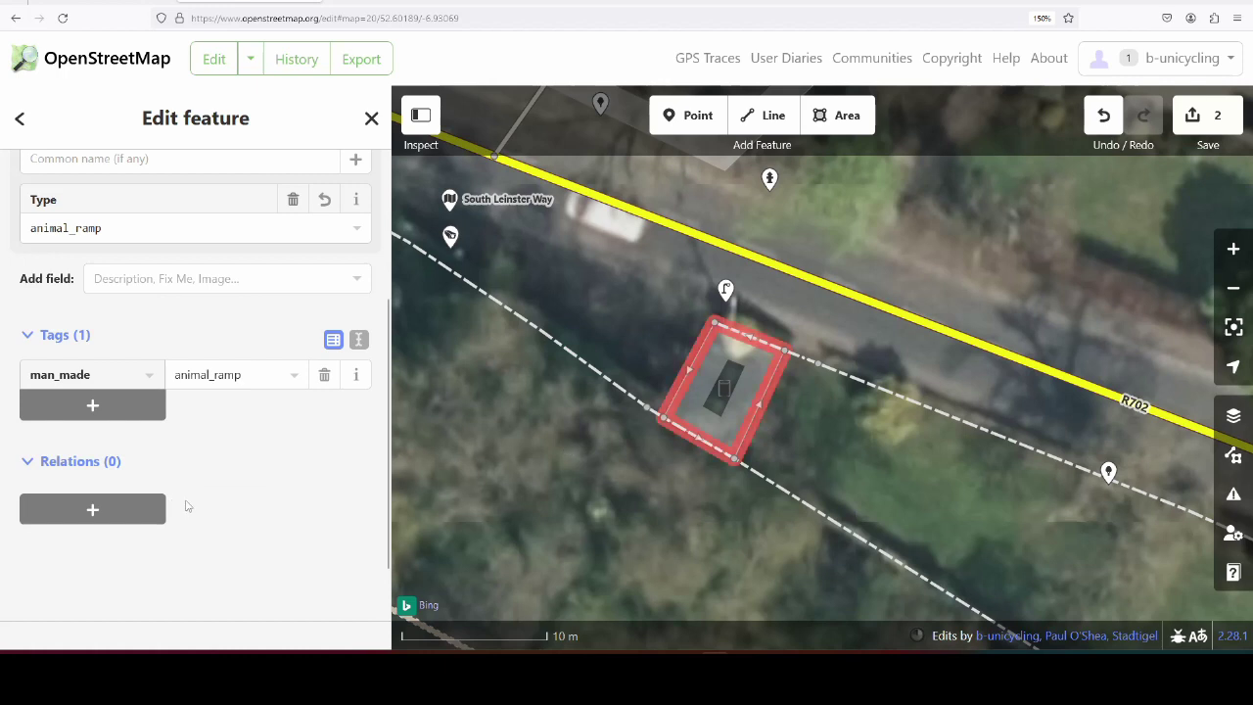
Add the tag animal=sheep to the ramp area
left_click(131, 405)
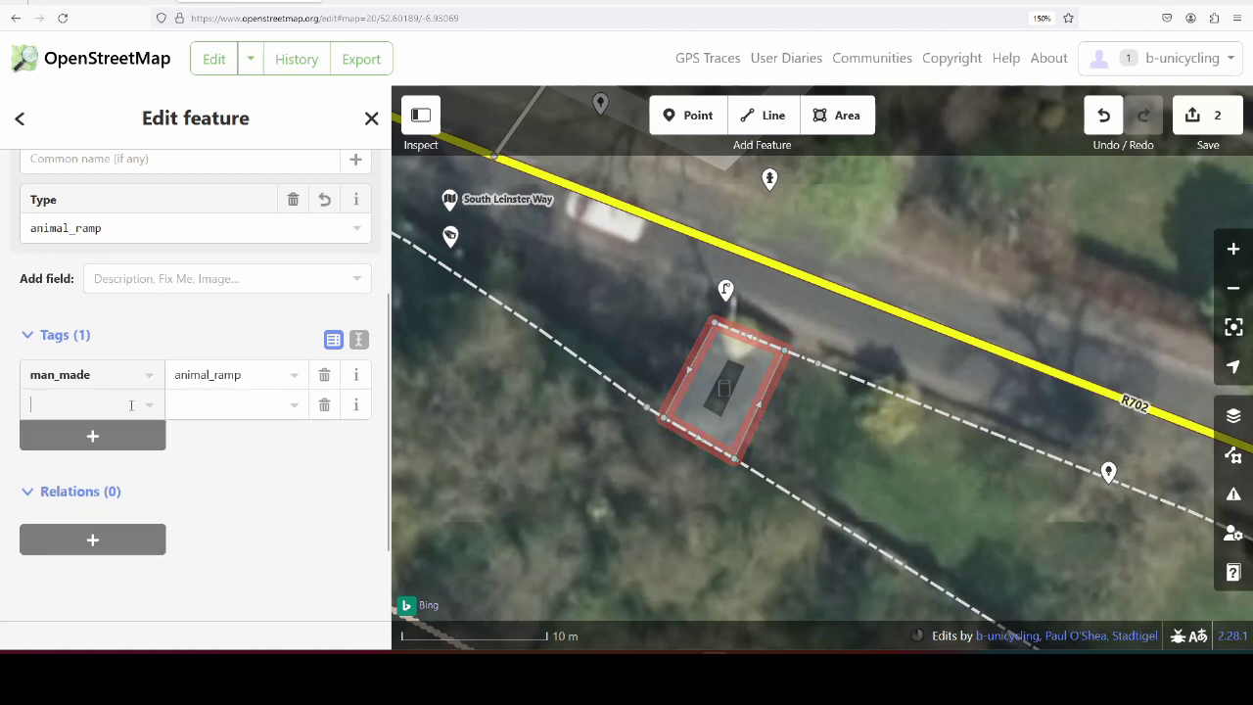
type("animal")
key("Tab")
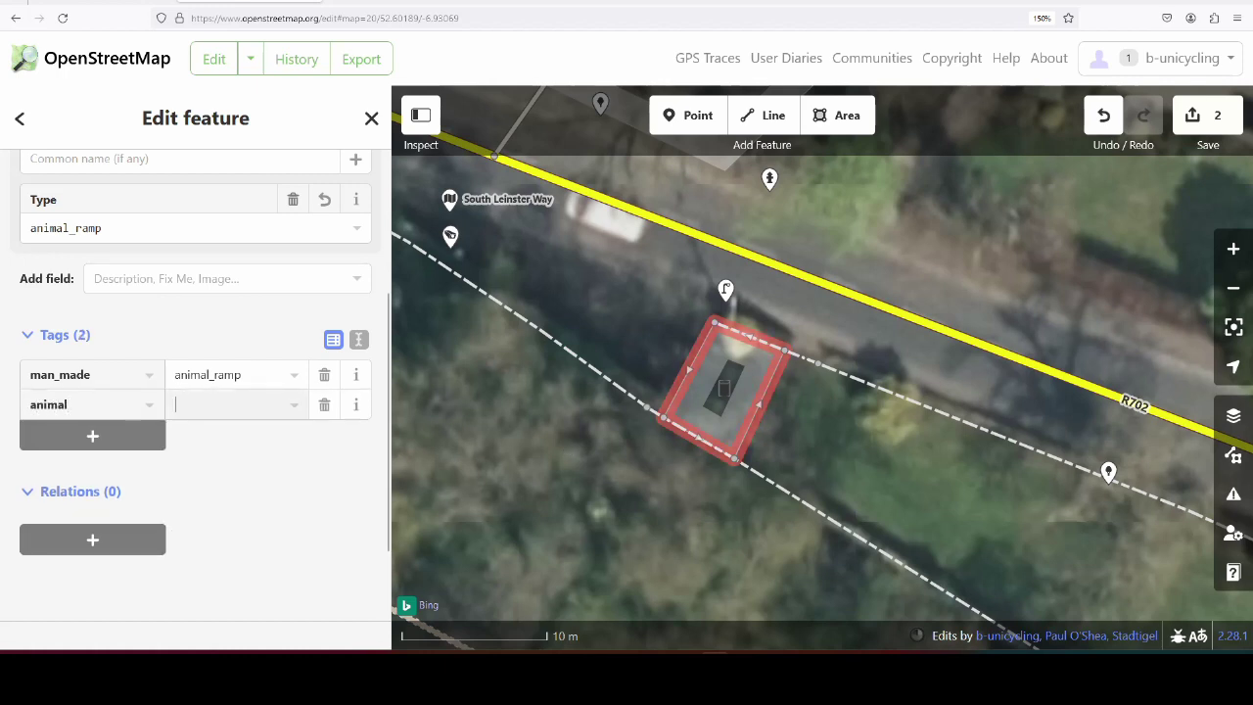
type("sheep")
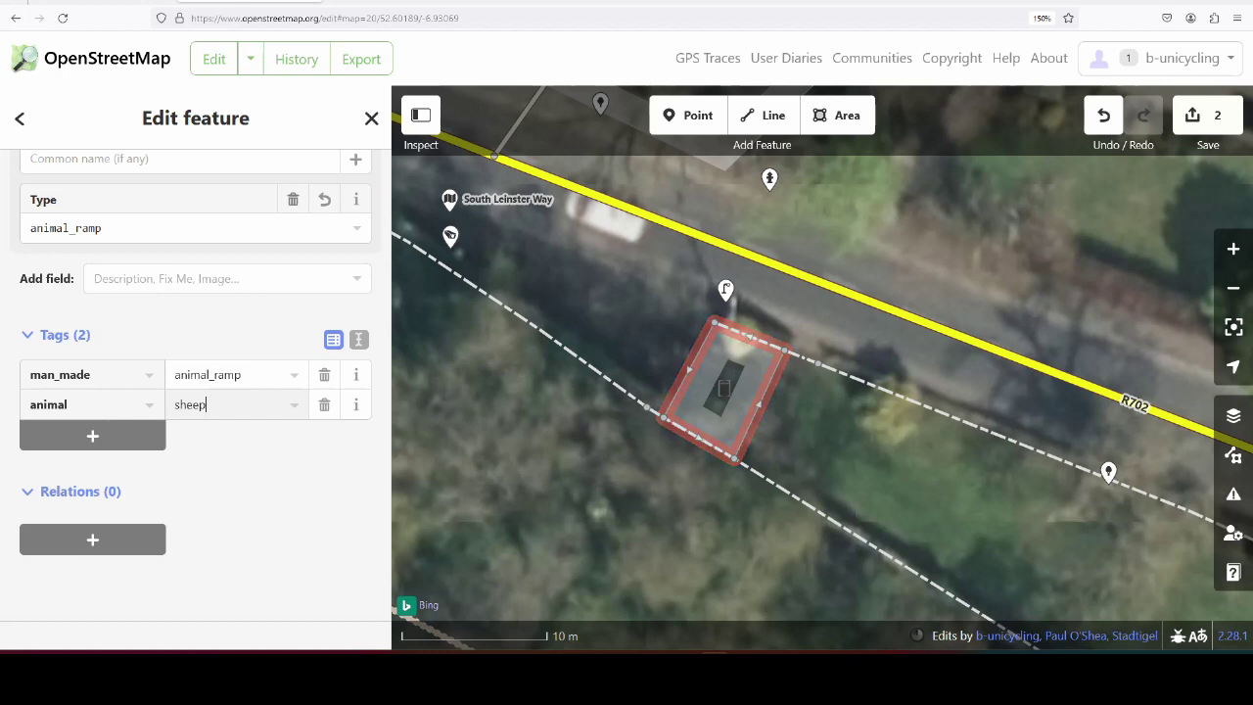
left_click(761, 122)
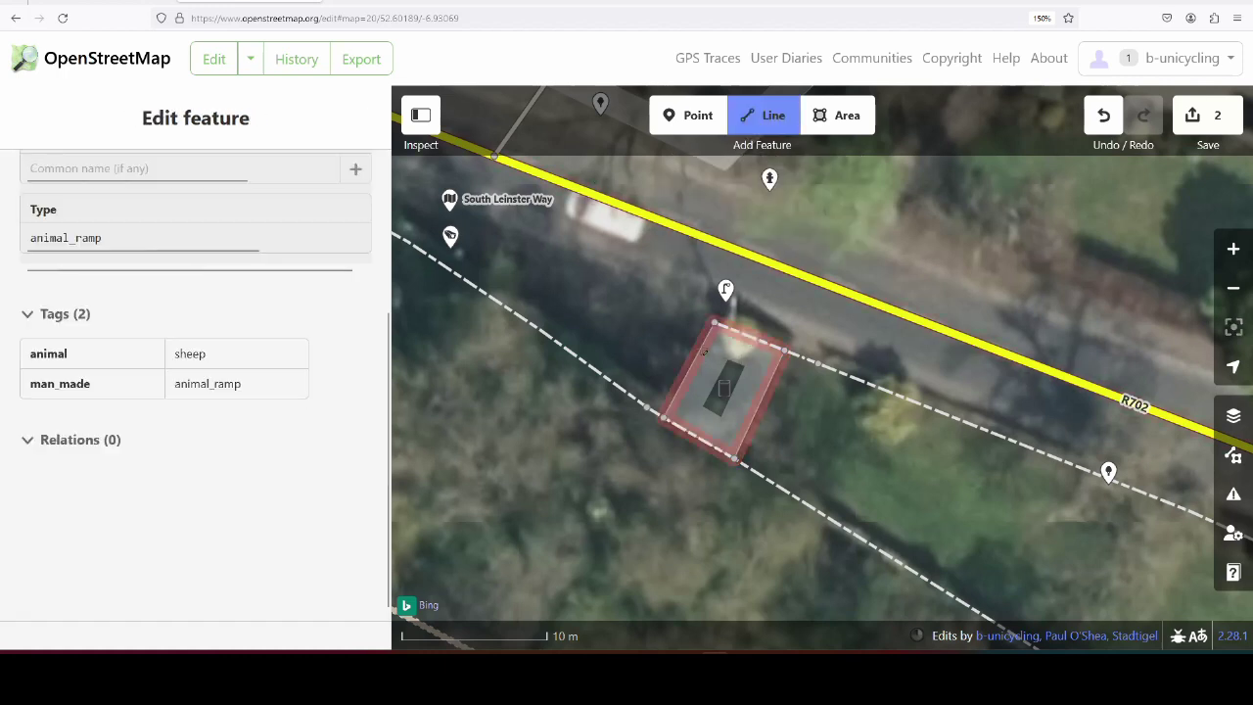
Draw the first line across the ramp area and tag it as a wall
left_click(698, 349)
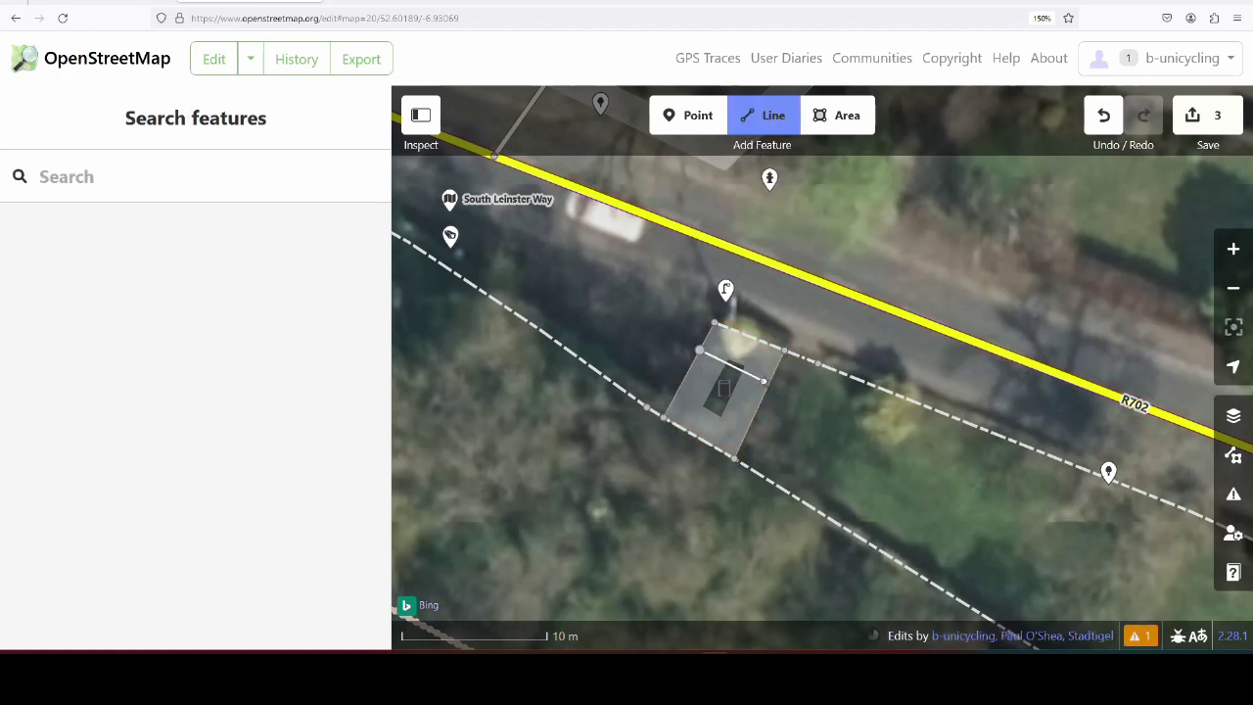
left_click(770, 383)
key("Return")
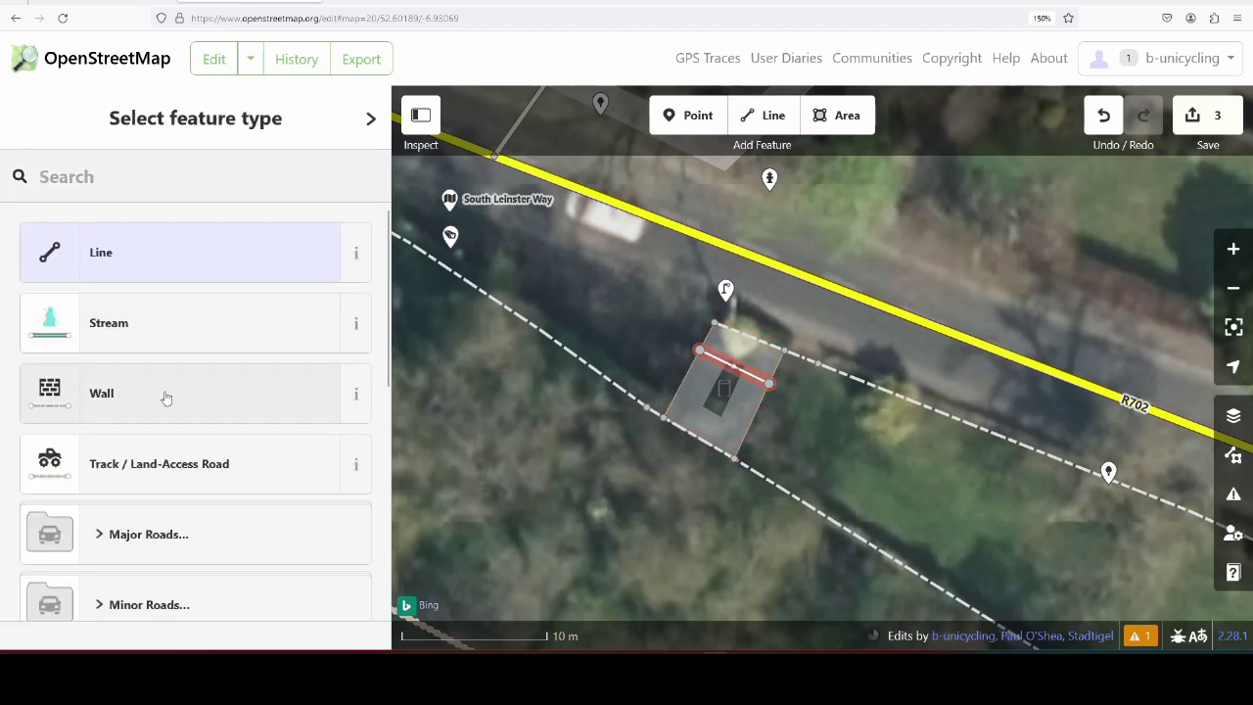
left_click(163, 393)
Draw a second line across the ramp's lower part and tag it as a wall
left_click(770, 115)
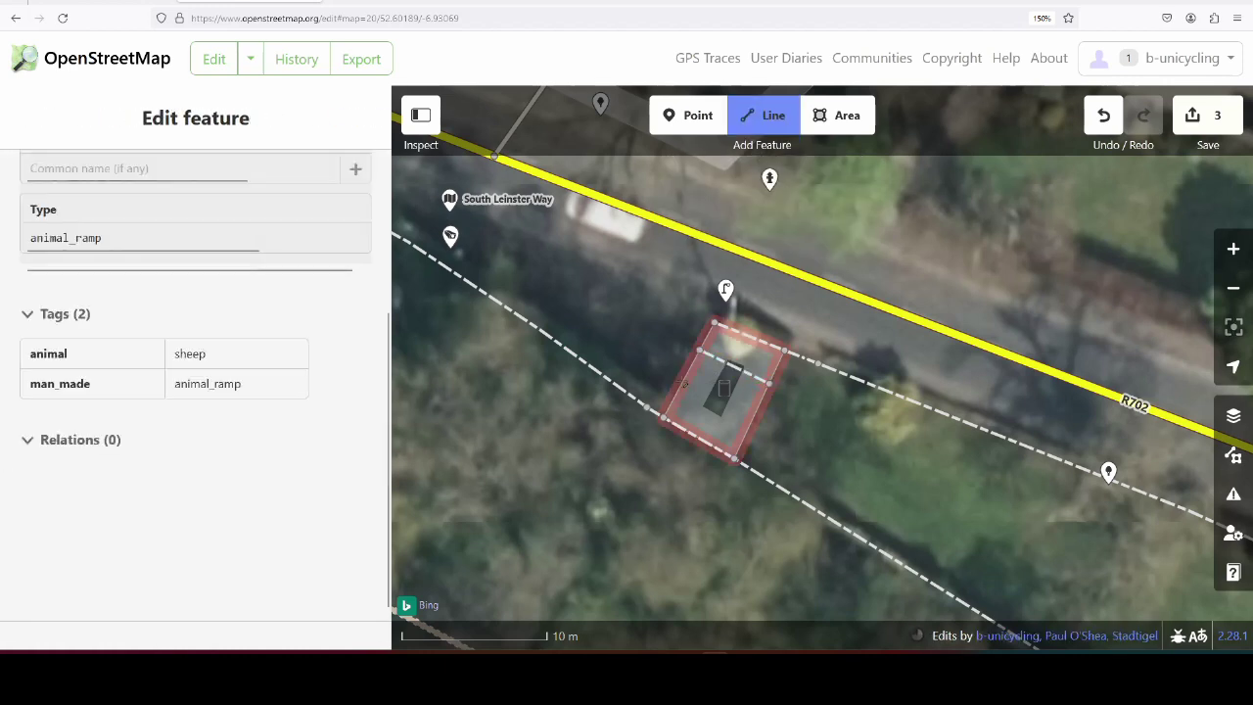
left_click(683, 383)
left_click(754, 421)
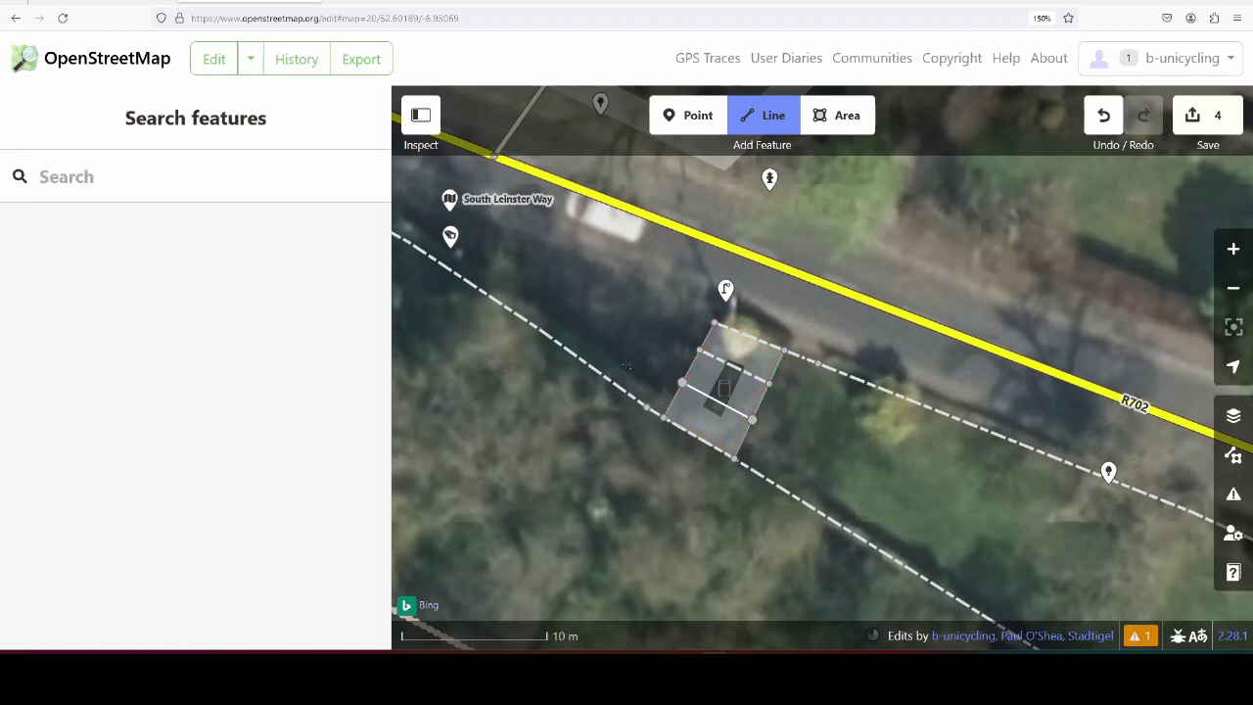
key("Return")
left_click(110, 255)
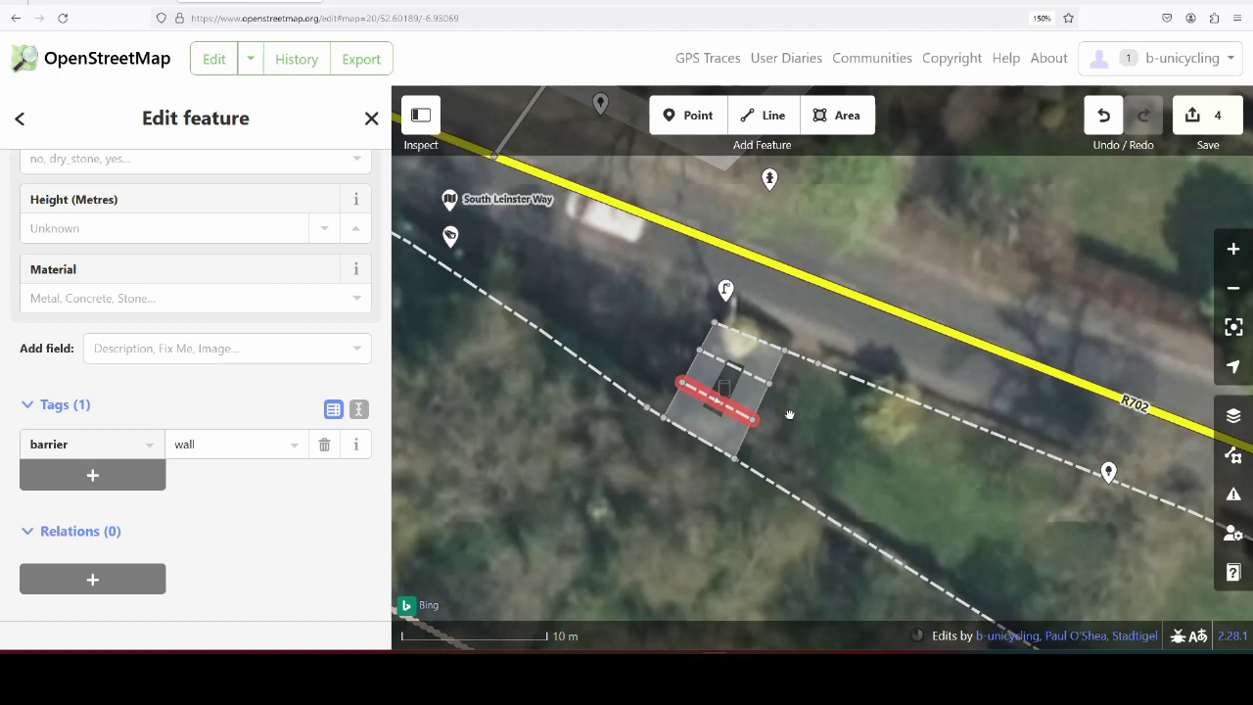
key("Delete")
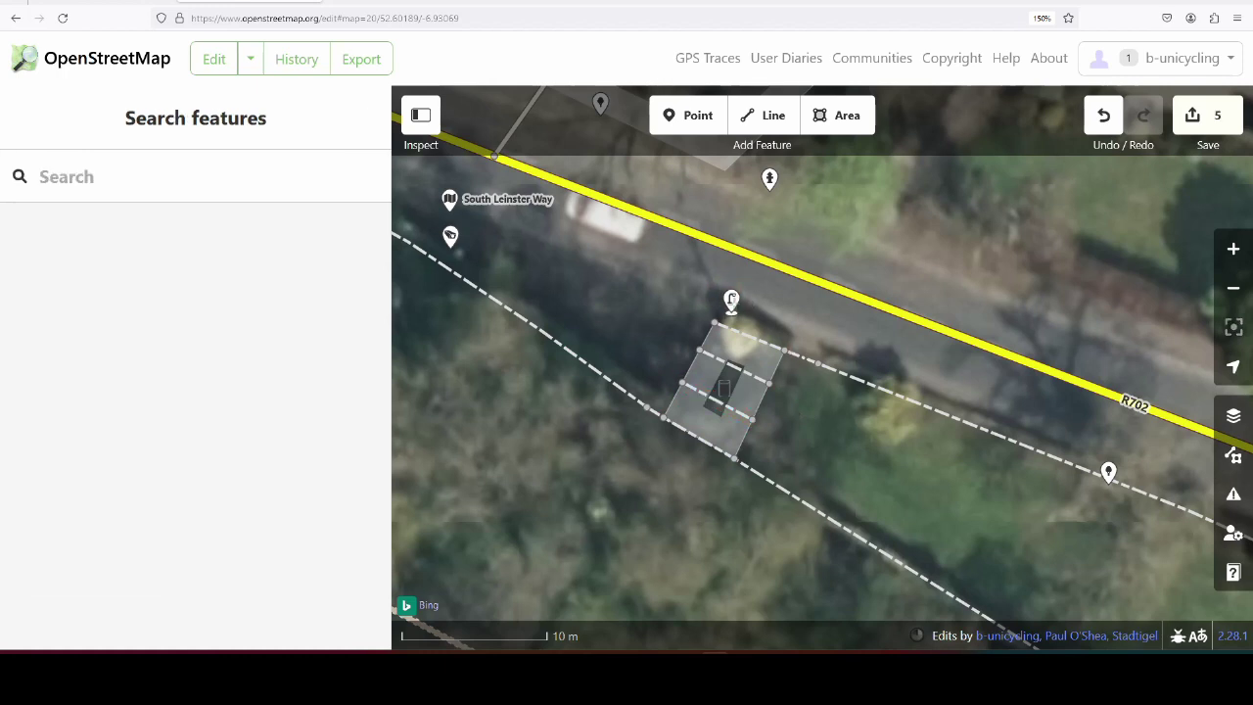
left_click(736, 308)
Deselect the map pin and select the sheep ramp area to review its tags
left_click(805, 446)
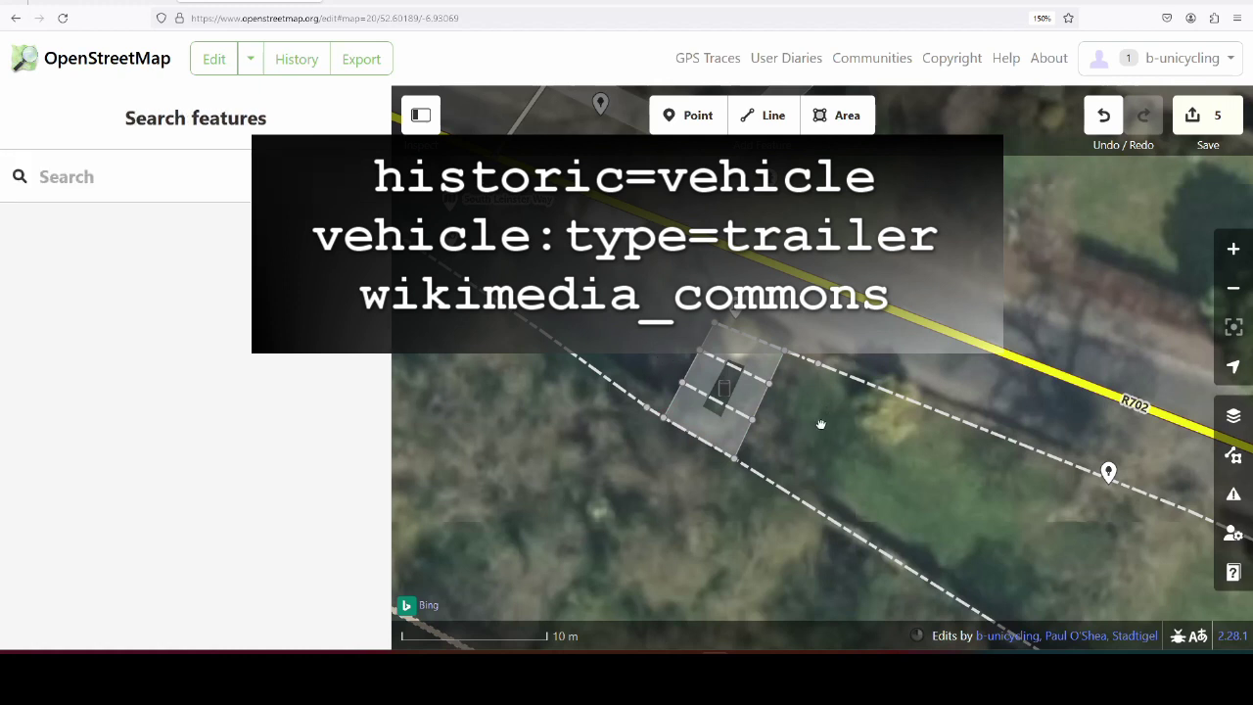
left_click(781, 368)
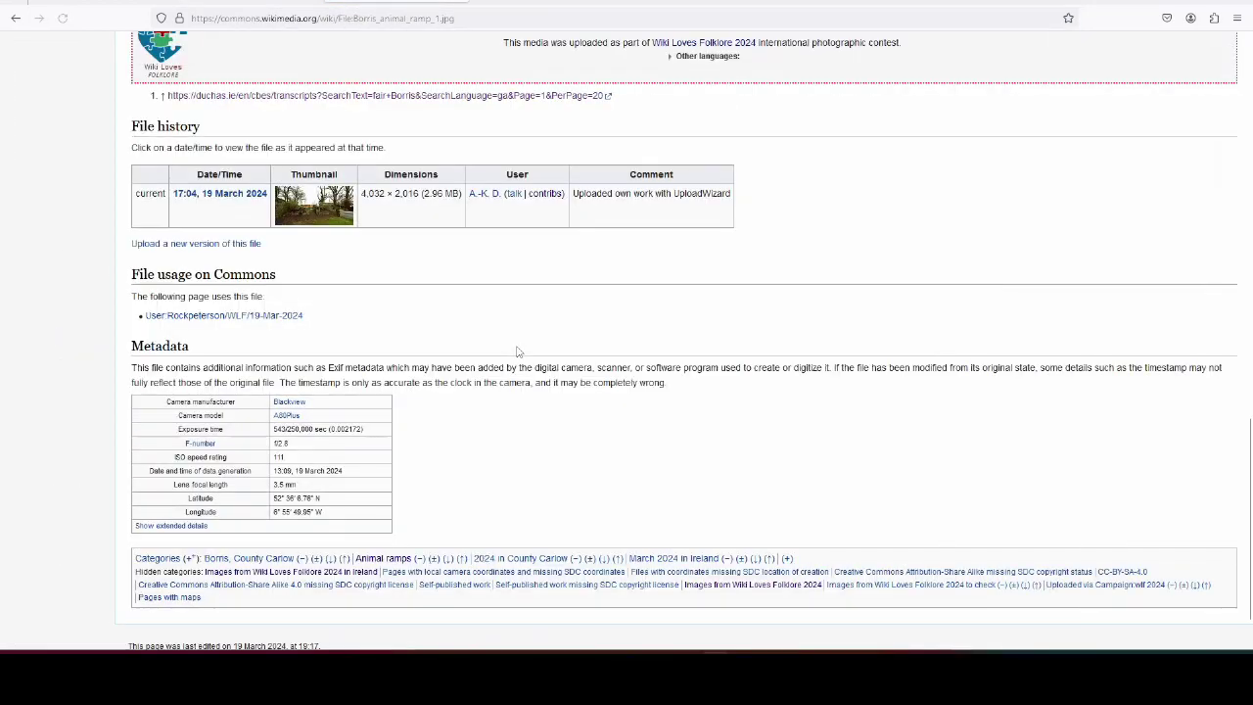
Select the page title 'File:Borris animal ramp 1.jpg' on the Commons file page for copying
scroll(609, 424, "up", 15)
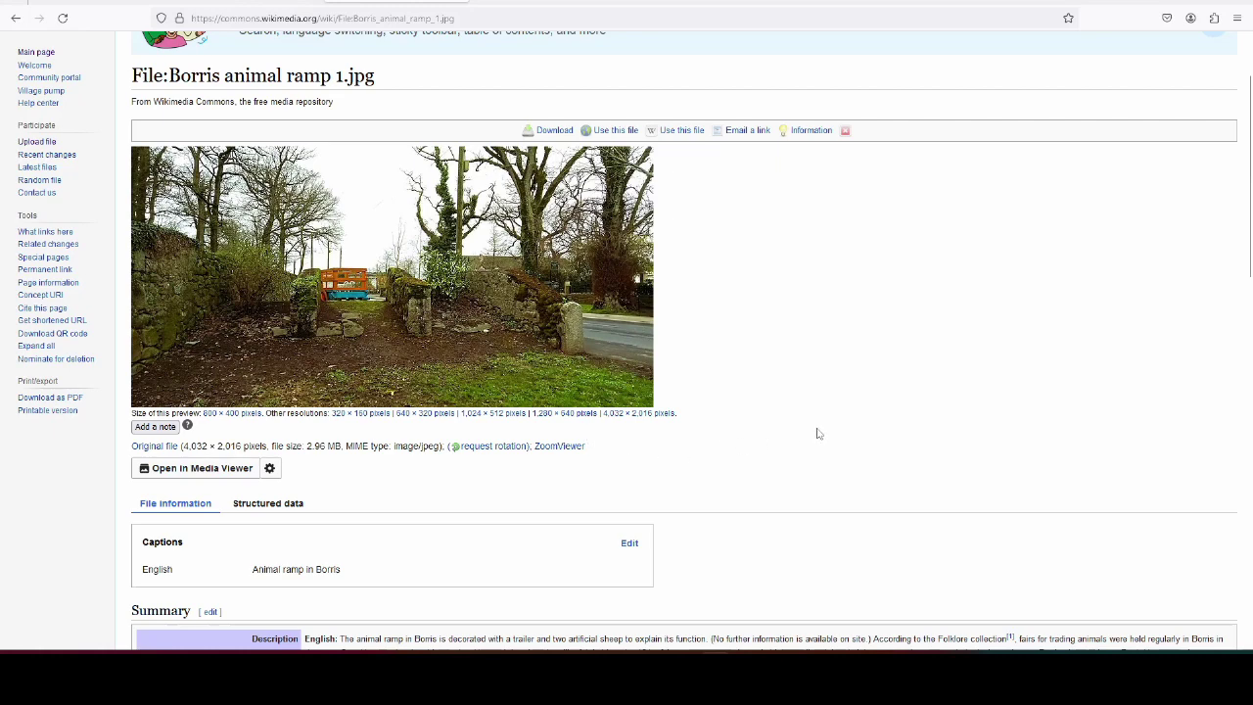
scroll(822, 428, "up", 1)
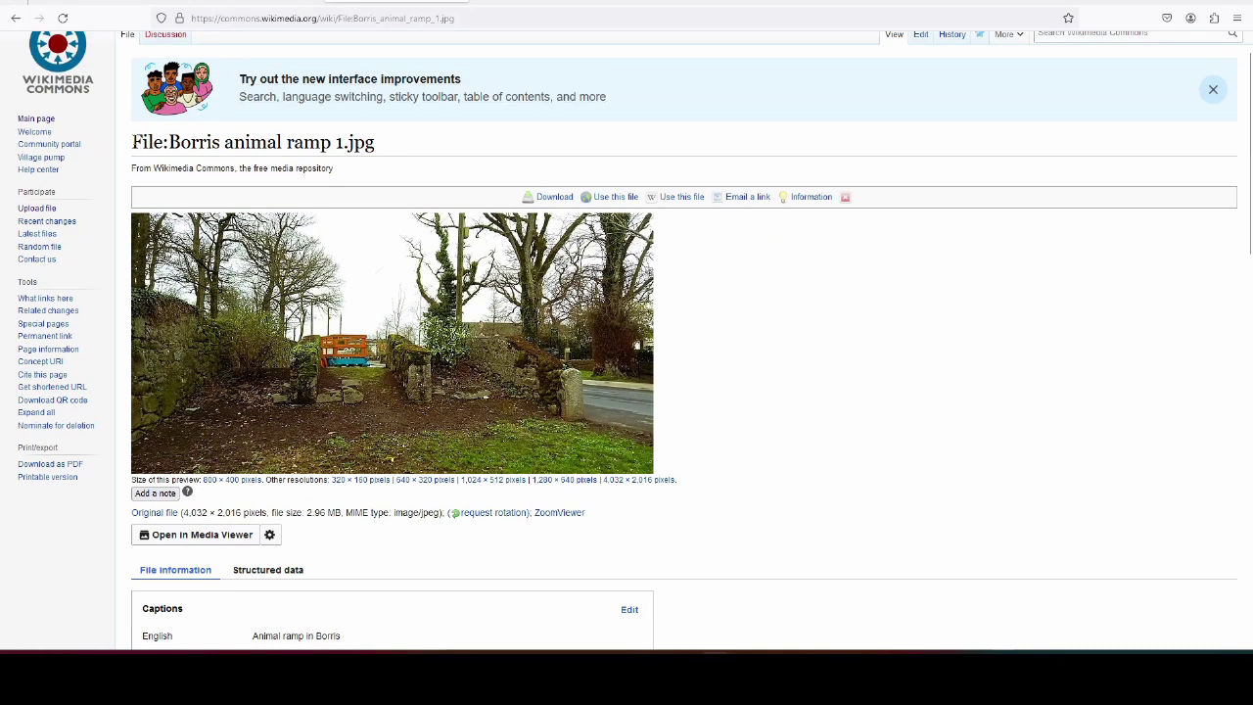
scroll(771, 361, "down", 15)
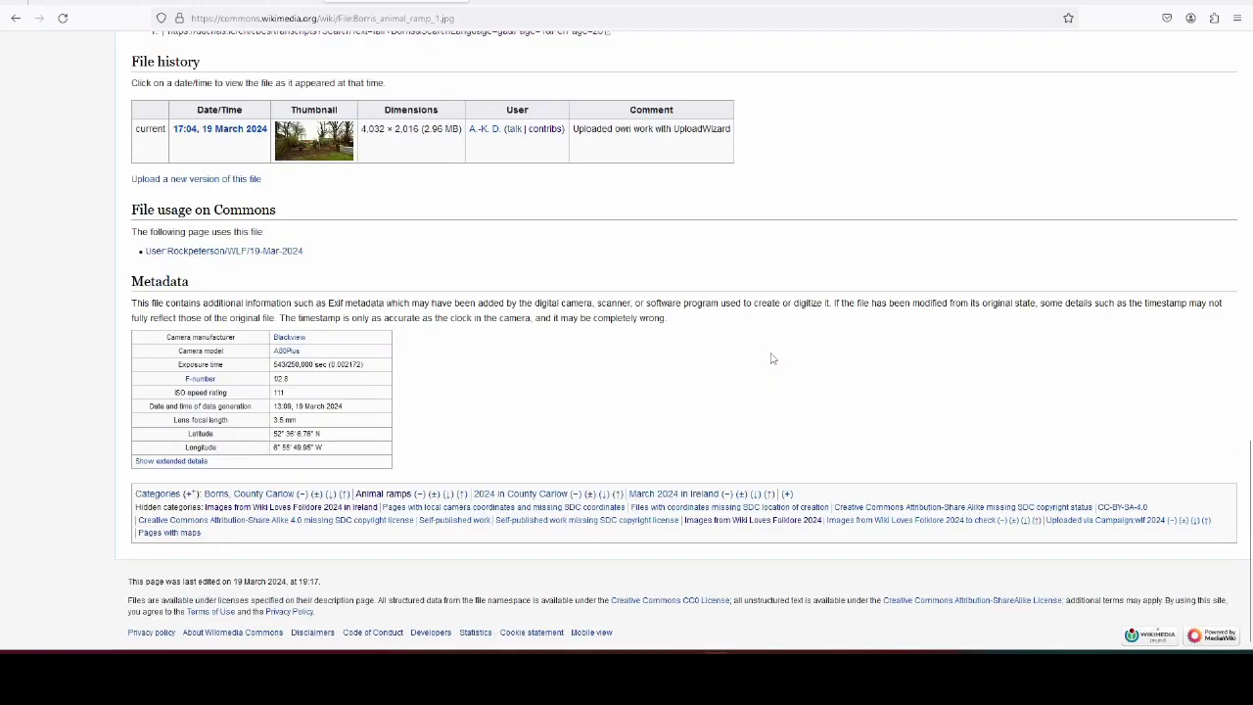
scroll(781, 381, "up", 15)
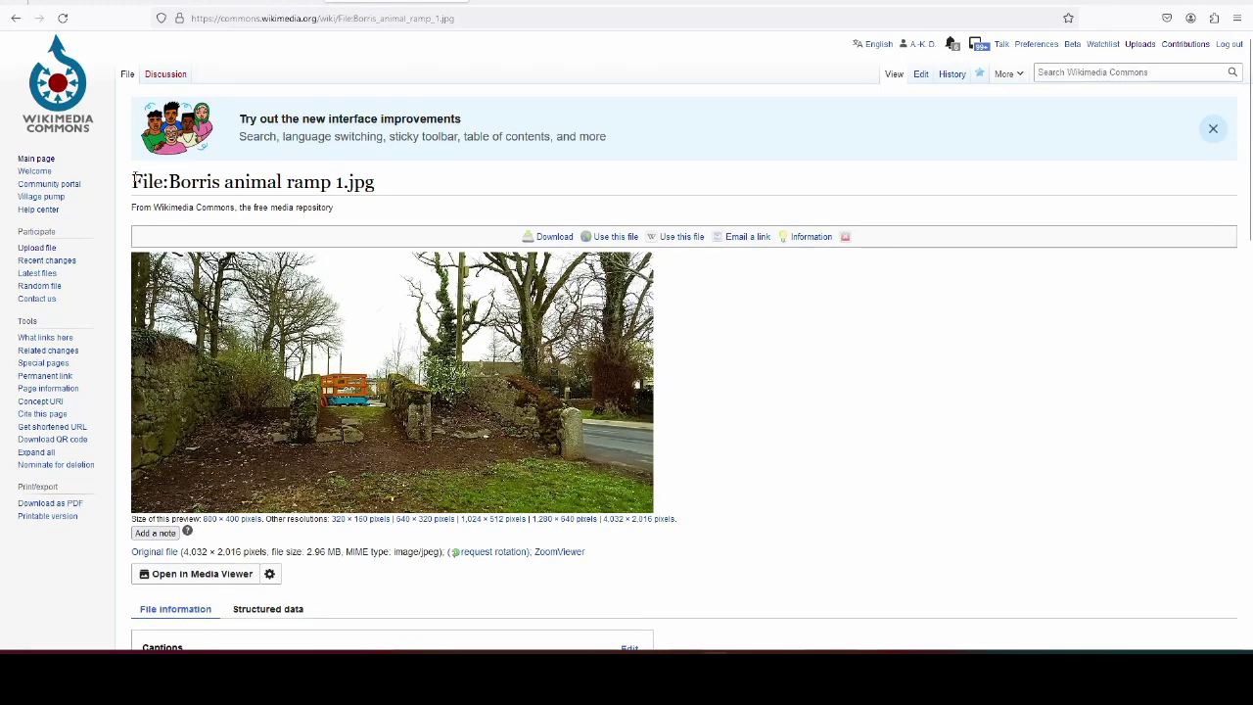
left_click_drag(134, 179, 389, 194)
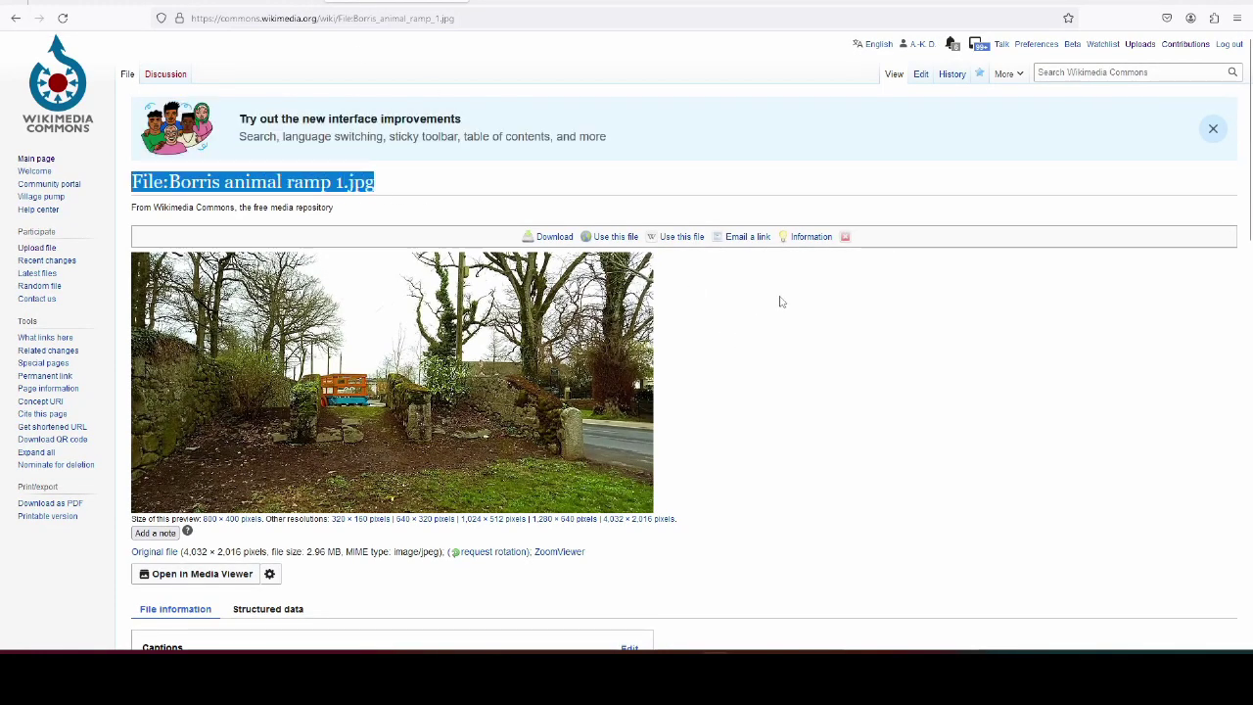
Tag the sheep ramp wikimedia_commons=File:Borris animal ramp 1.jpg using the copied file name
left_click(272, 2)
left_click(94, 437)
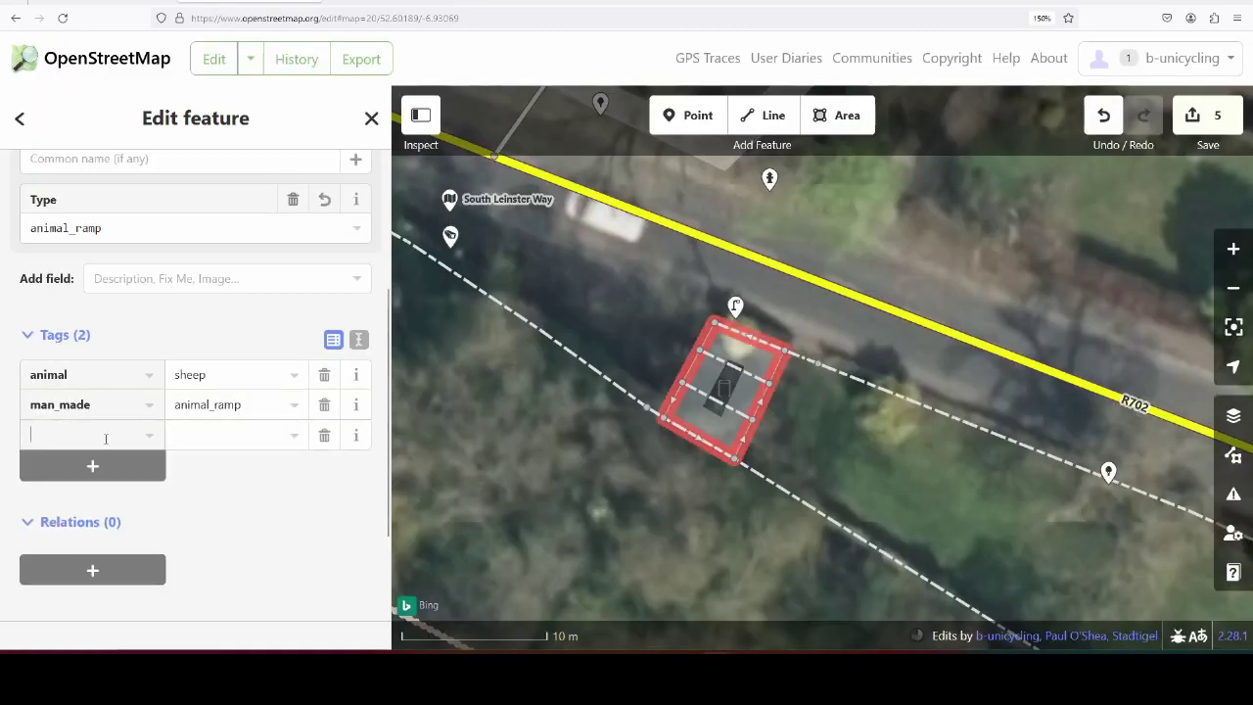
type("wikime")
key("Tab")
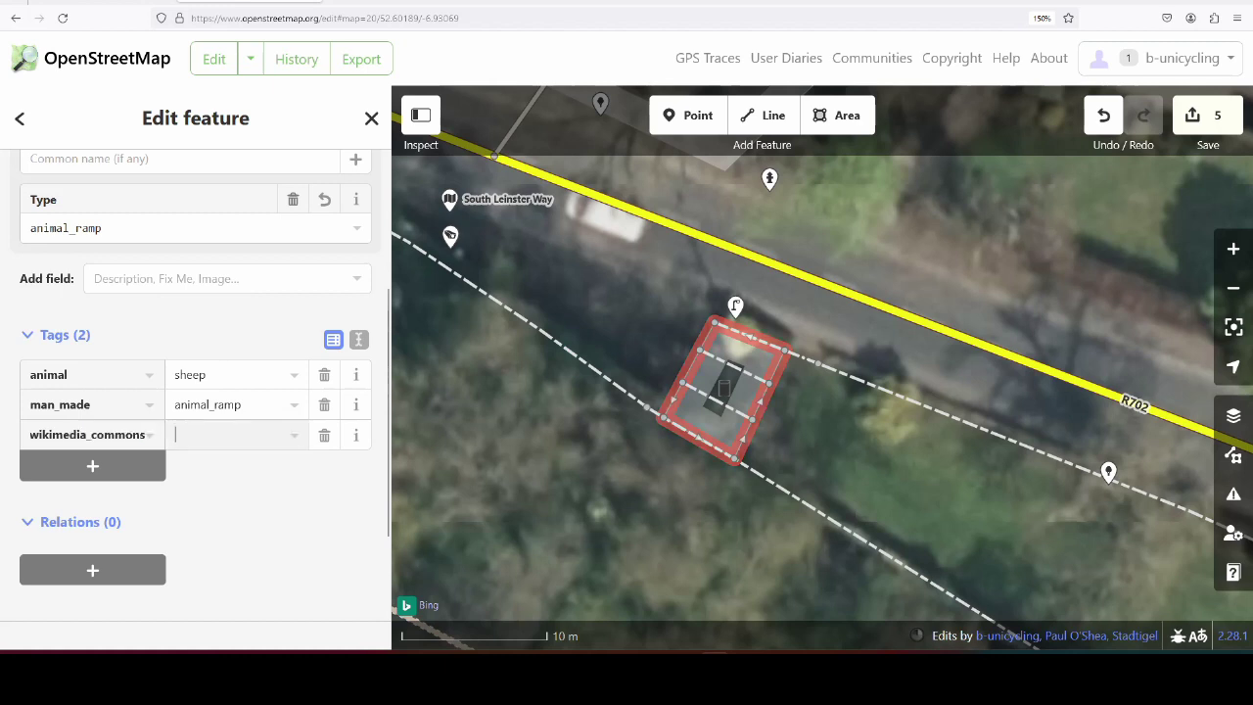
key("ctrl+v")
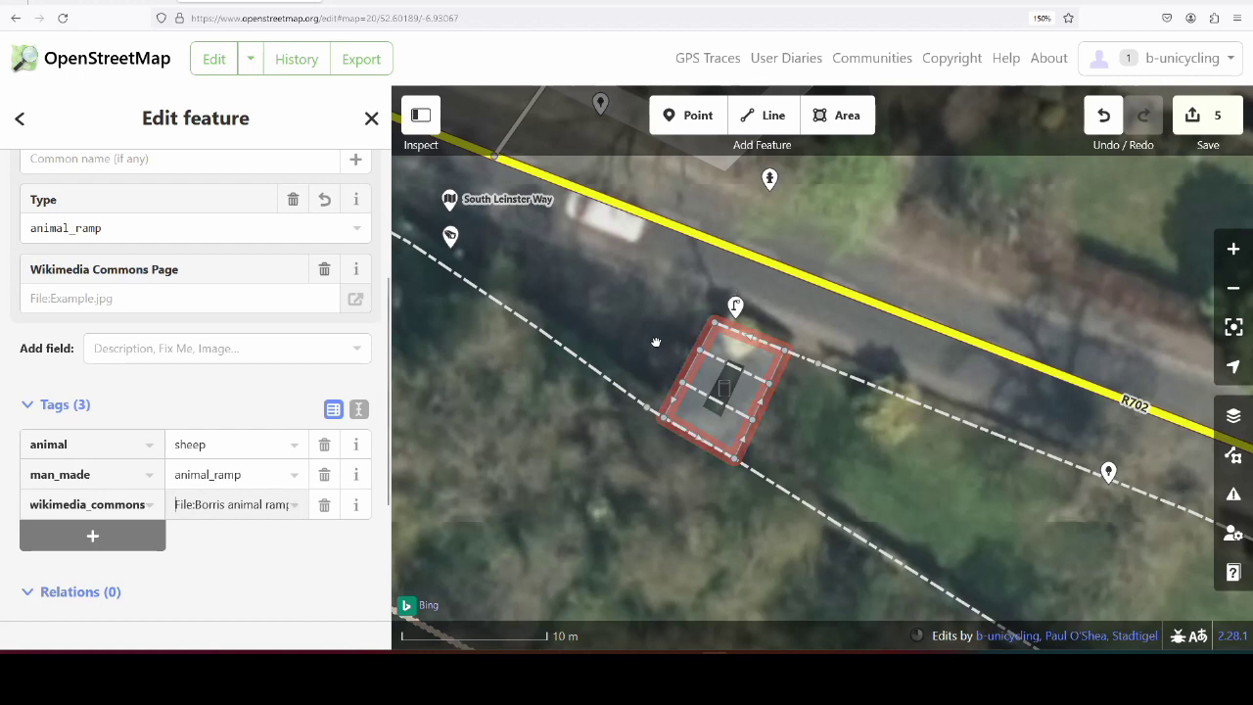
scroll(651, 324, "down", 3)
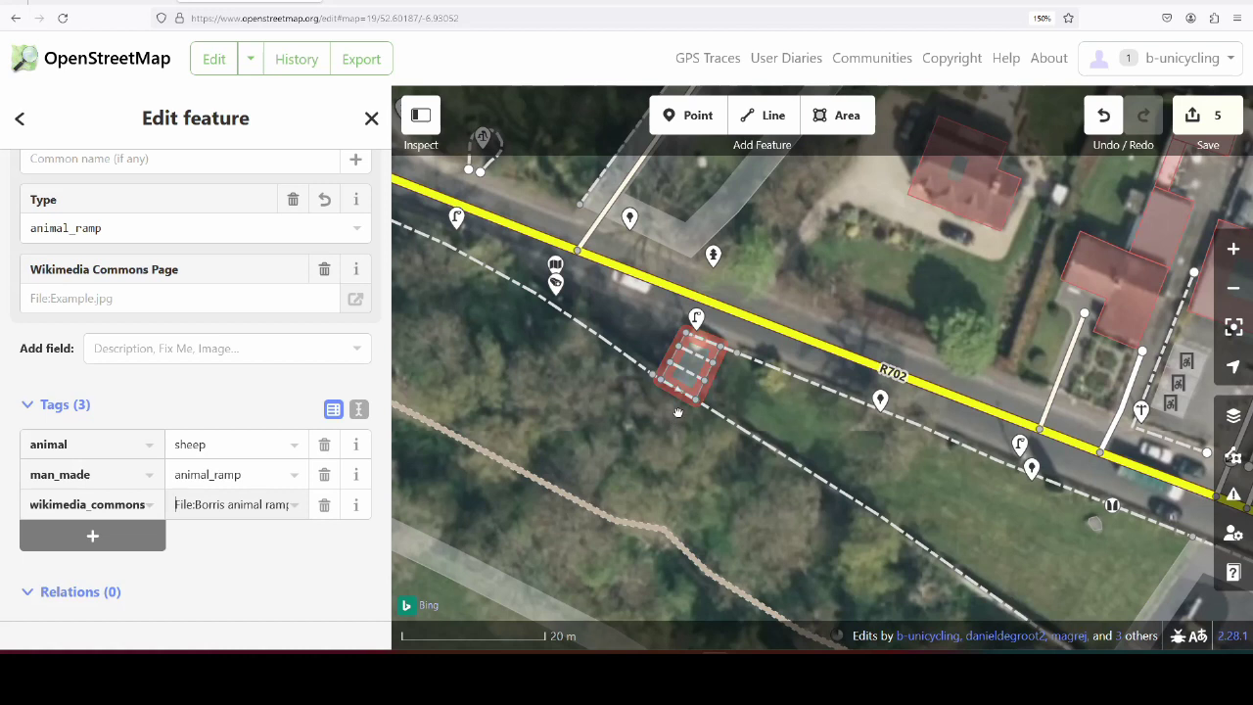
left_click(677, 413)
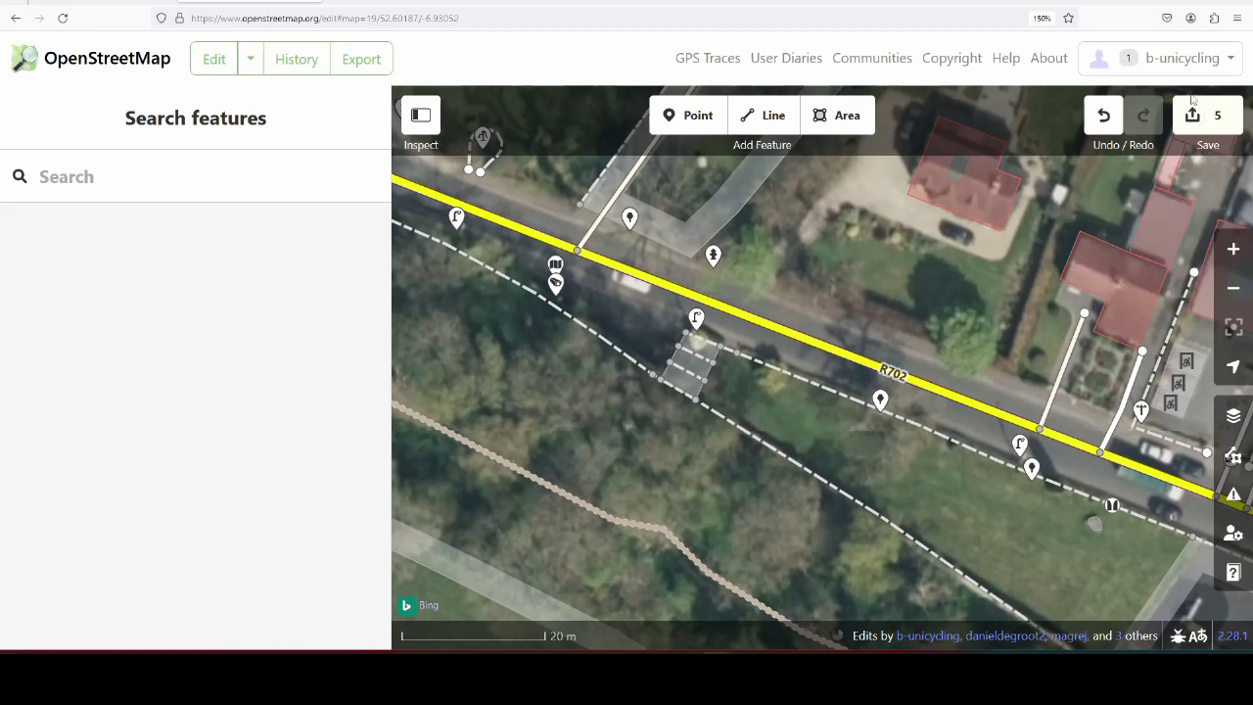
Upload the edits with comment 'added animal ramp, walls' and sources Survey and Bing
left_click(1204, 114)
type("a")
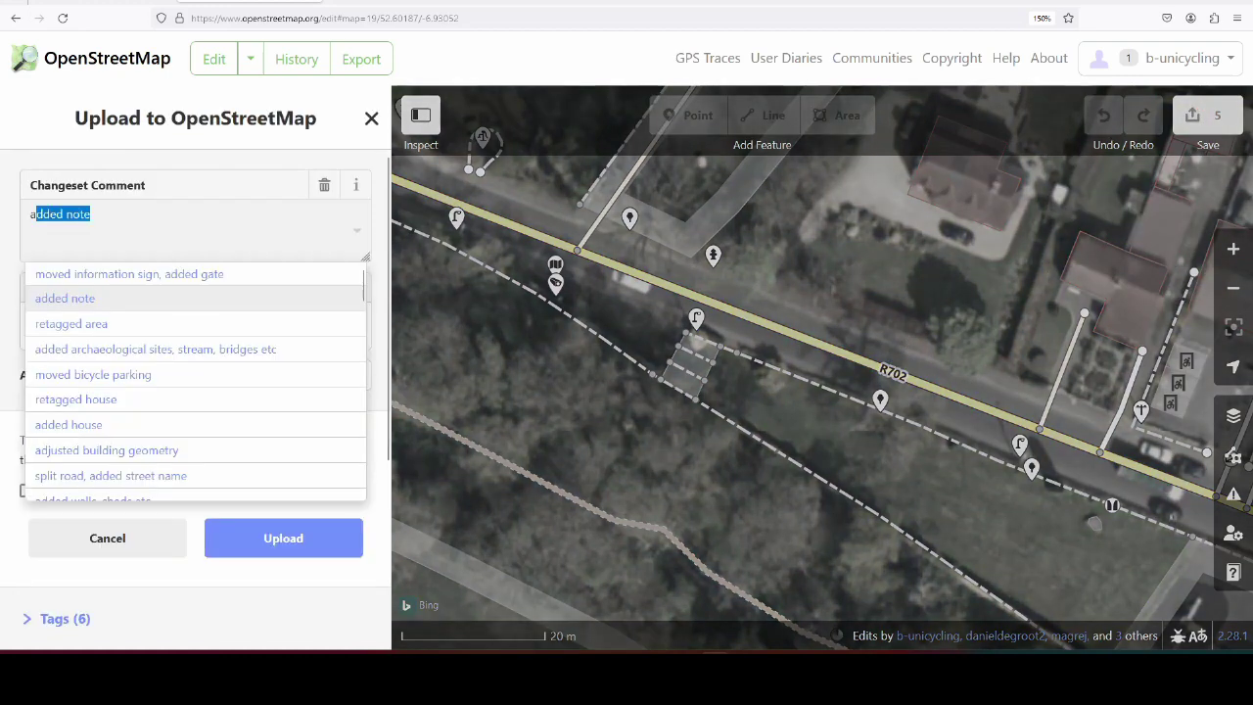
type("dded animal ramp, walls")
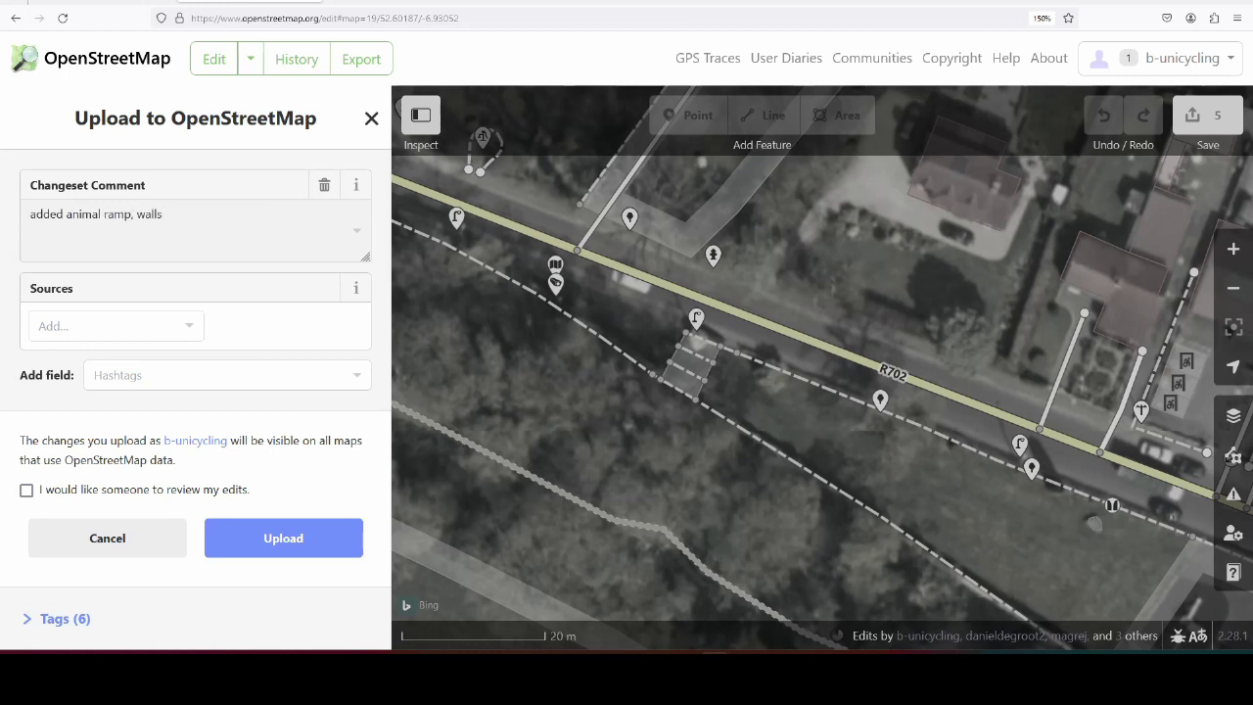
left_click(89, 327)
left_click(77, 362)
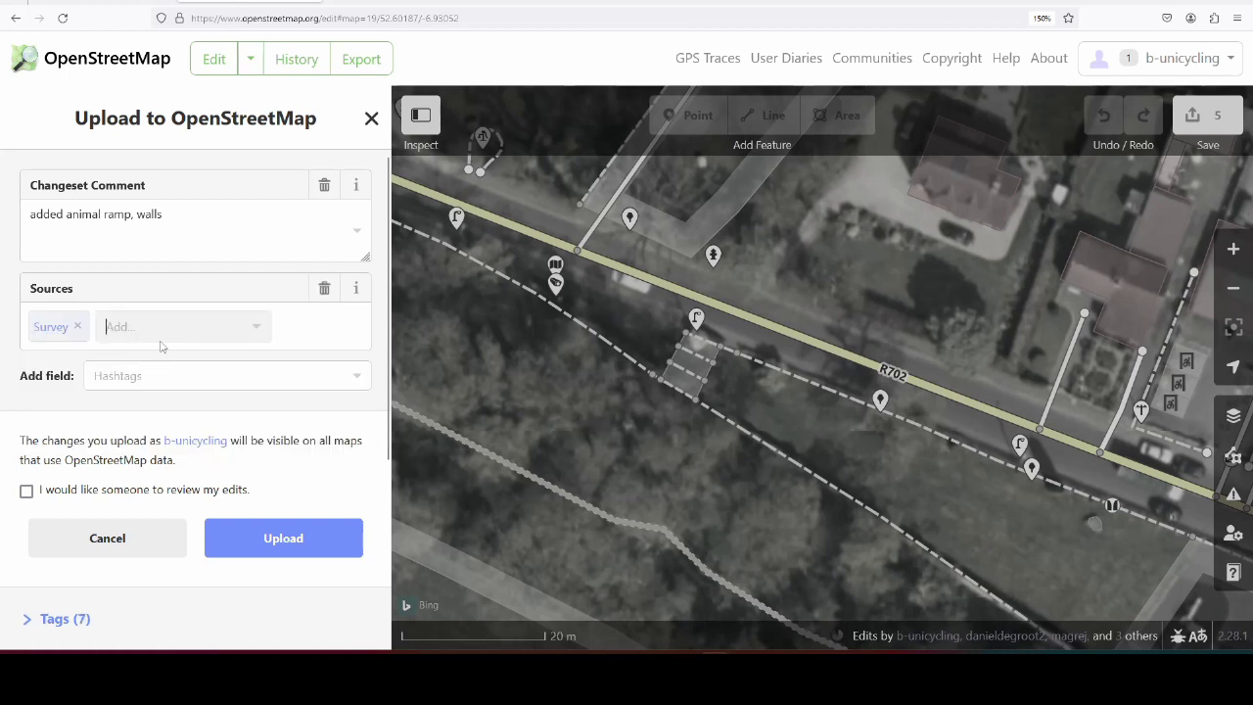
type("Bing")
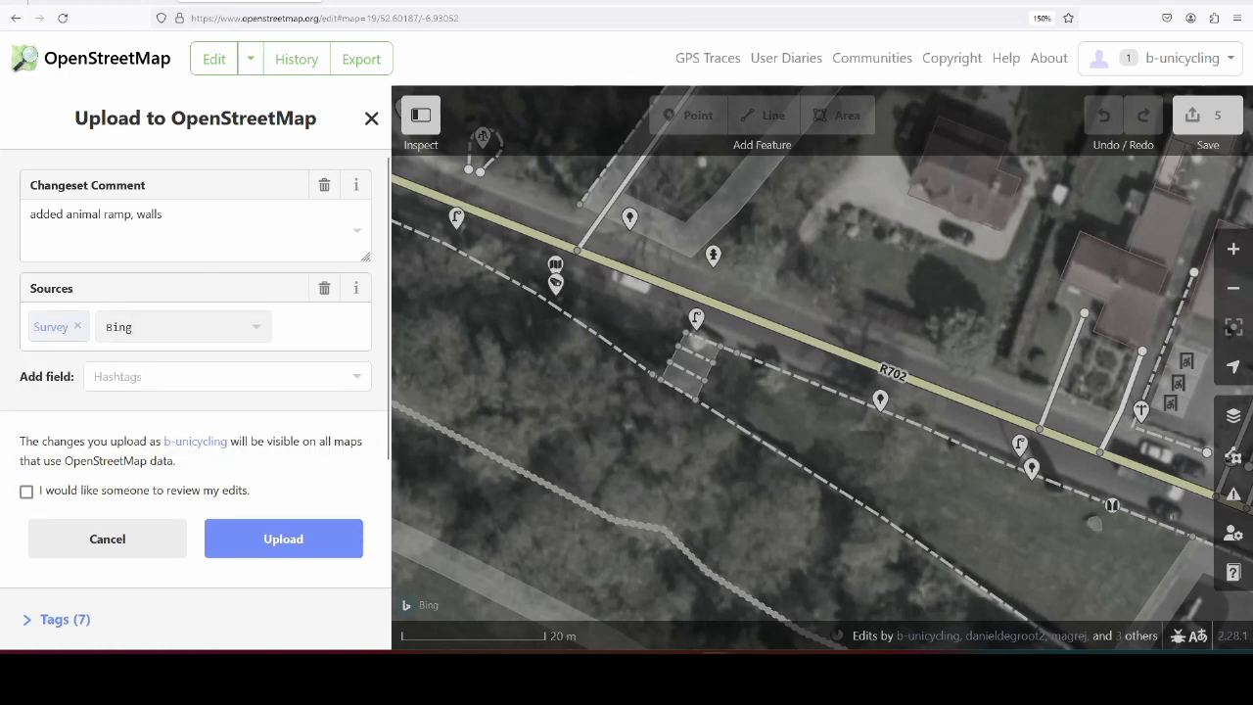
left_click(289, 540)
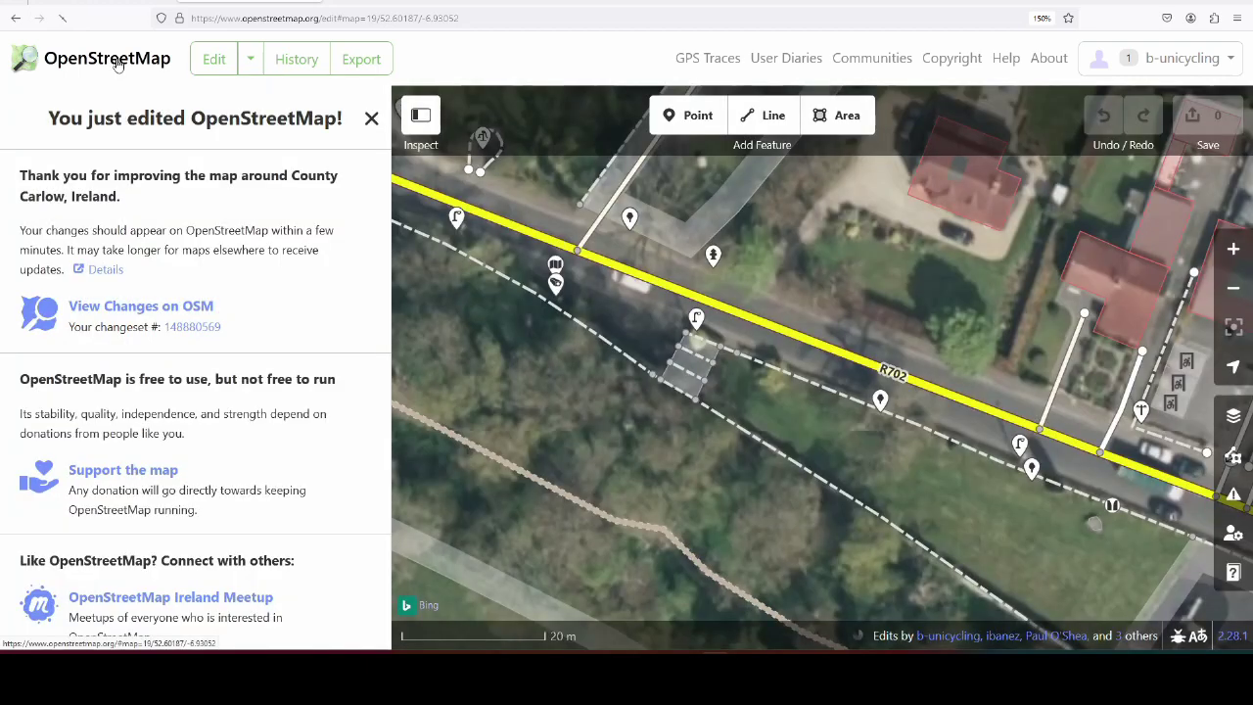
left_click(118, 63)
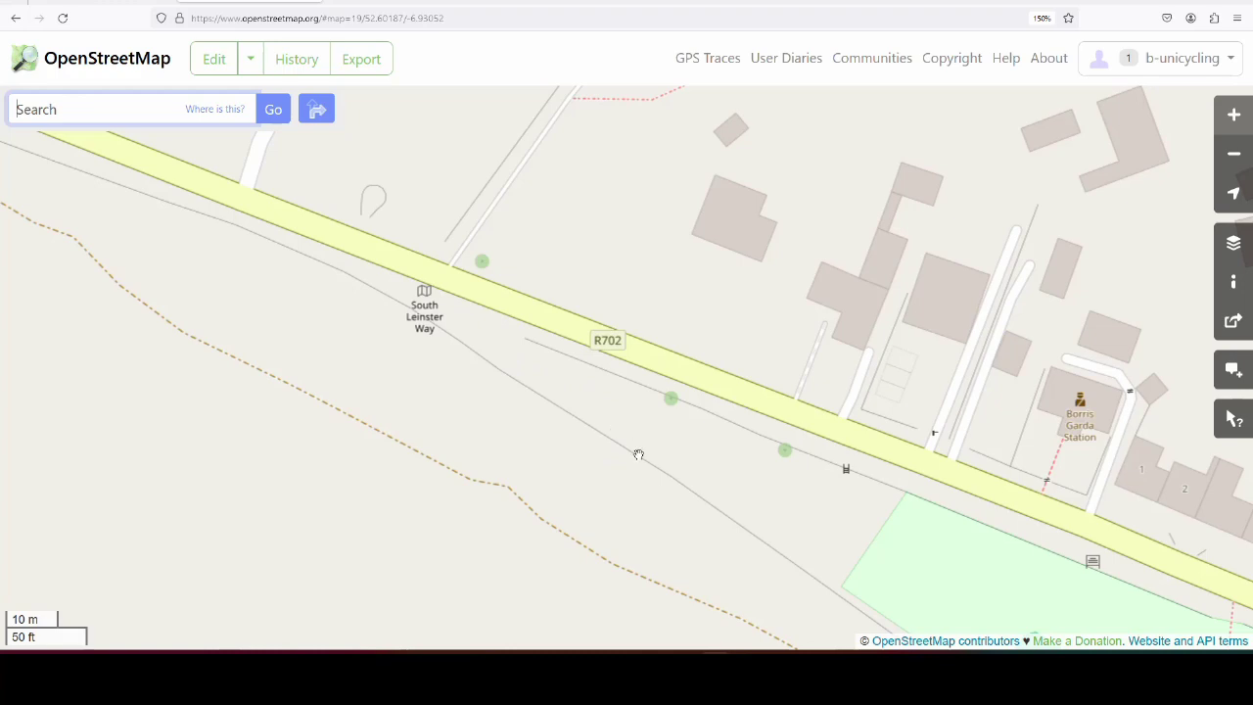
Zoom out and move the map northwest past Carlow and Castlecomer toward Abbeyleix
scroll(627, 448, "down", 2)
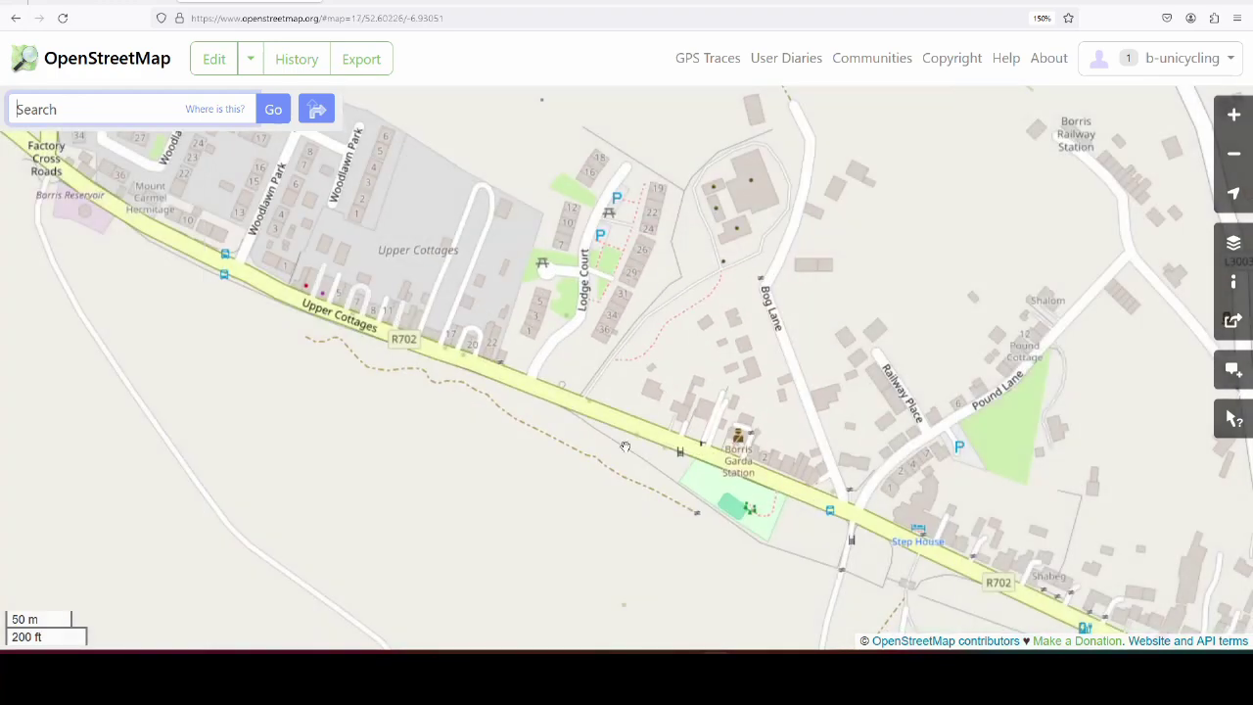
scroll(625, 446, "down", 6)
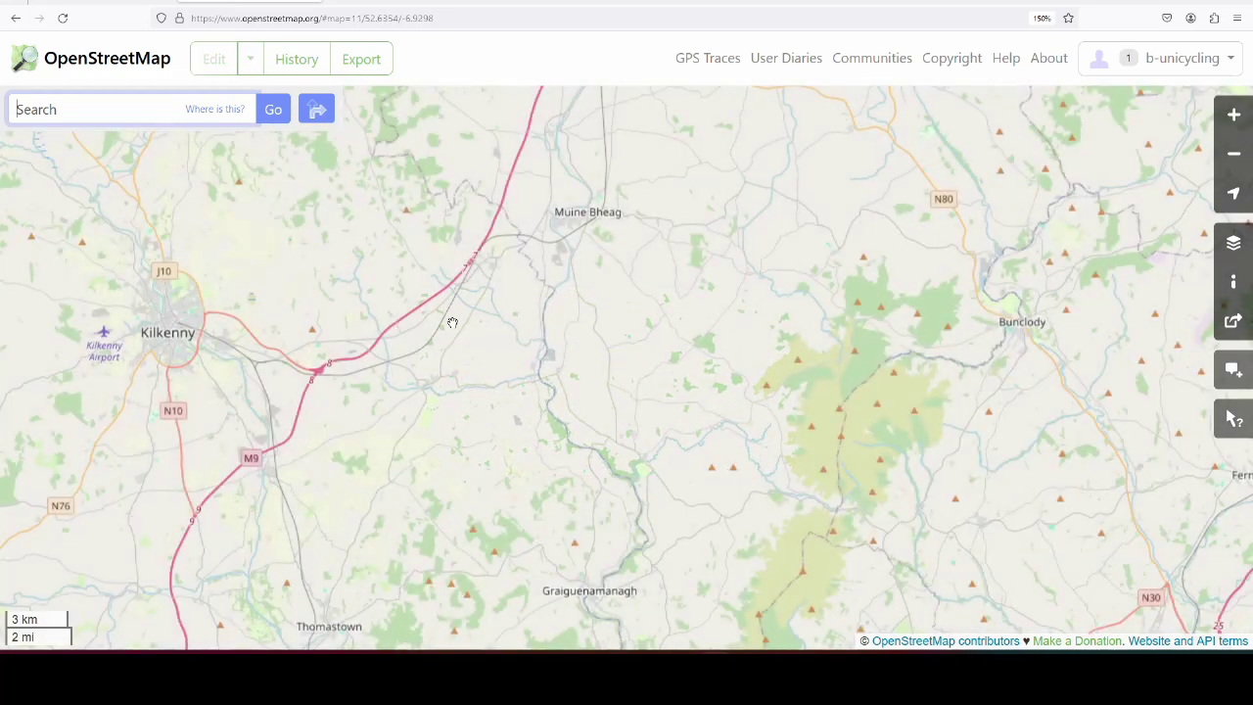
left_click_drag(257, 243, 501, 496)
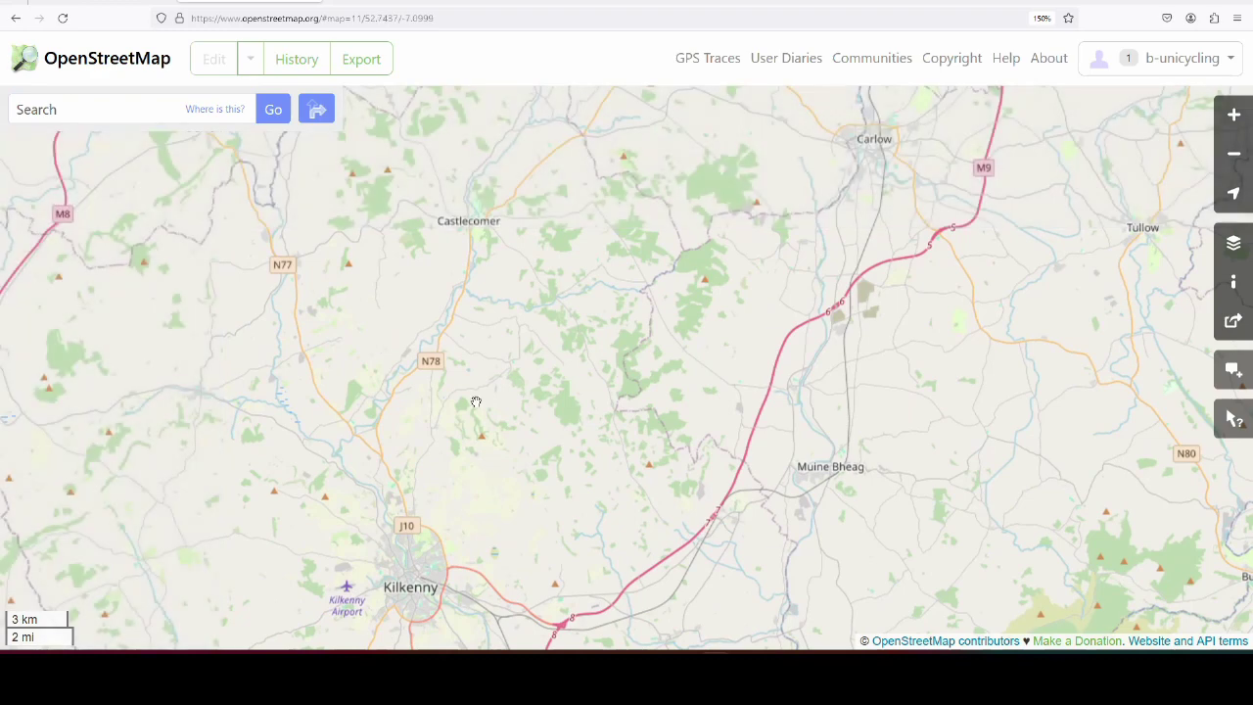
left_click_drag(550, 239, 504, 486)
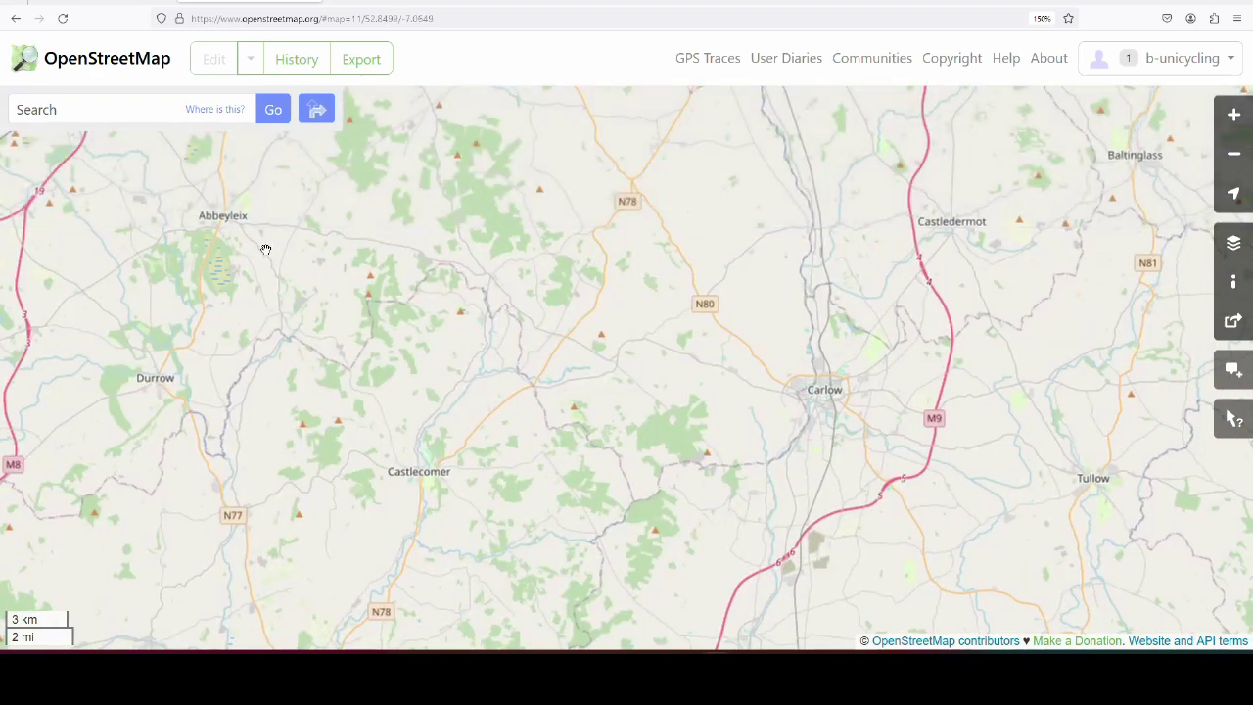
Zoom in and centre the rendered map on Ballinakill village and its northern side
scroll(266, 249, "up", 2)
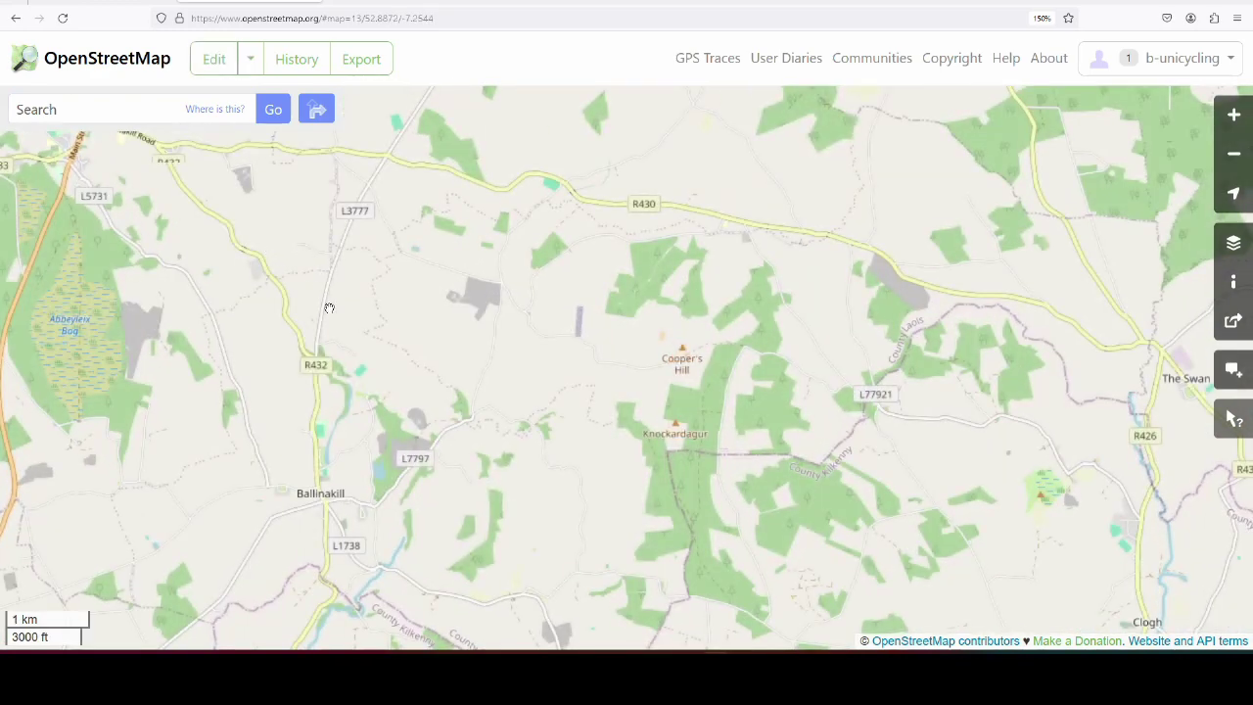
left_click_drag(362, 468, 546, 362)
scroll(488, 396, "up", 1)
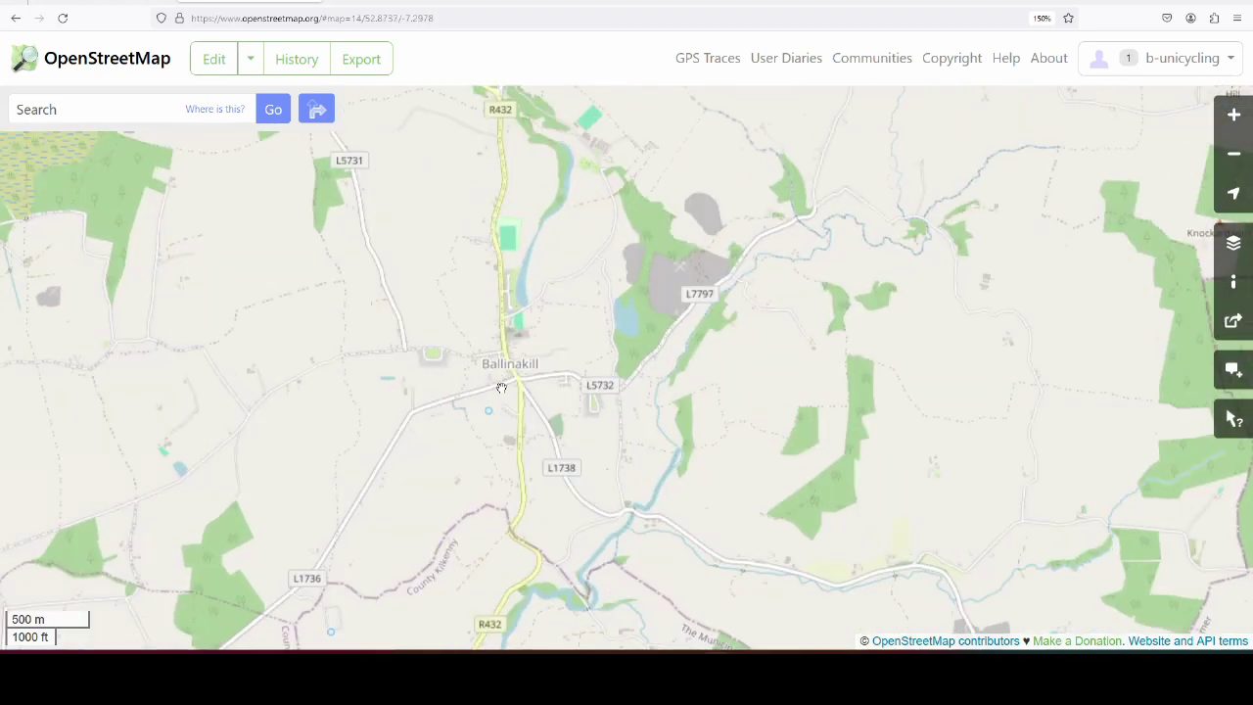
scroll(497, 376, "up", 1)
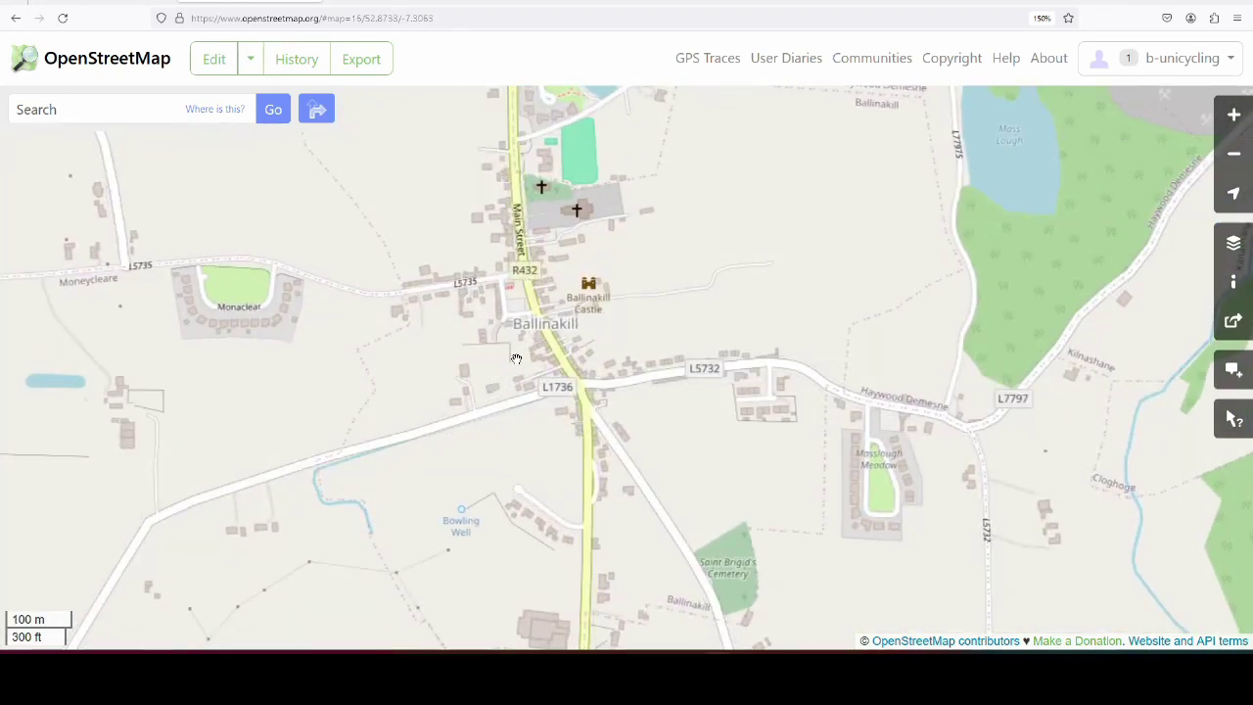
left_click_drag(631, 306, 530, 389)
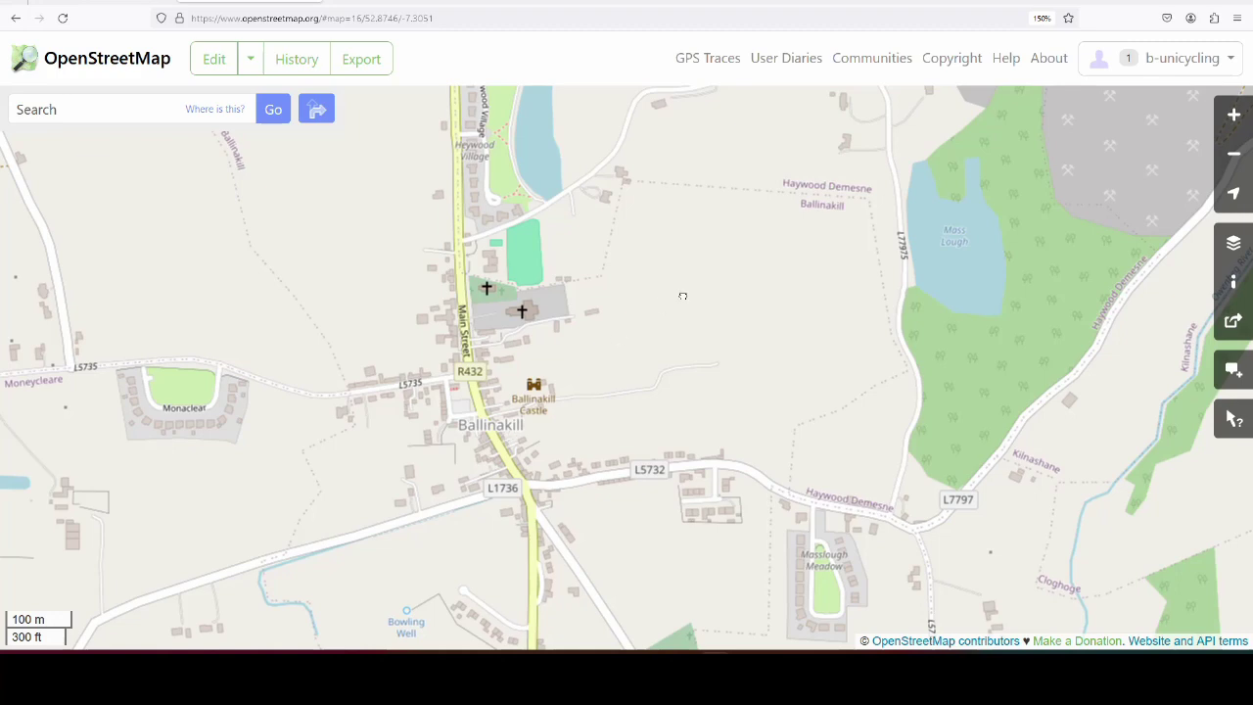
mouse_move(682, 296)
left_mouse_down()
mouse_move(521, 559)
mouse_move(662, 300)
left_mouse_up()
left_click_drag(554, 334, 613, 340)
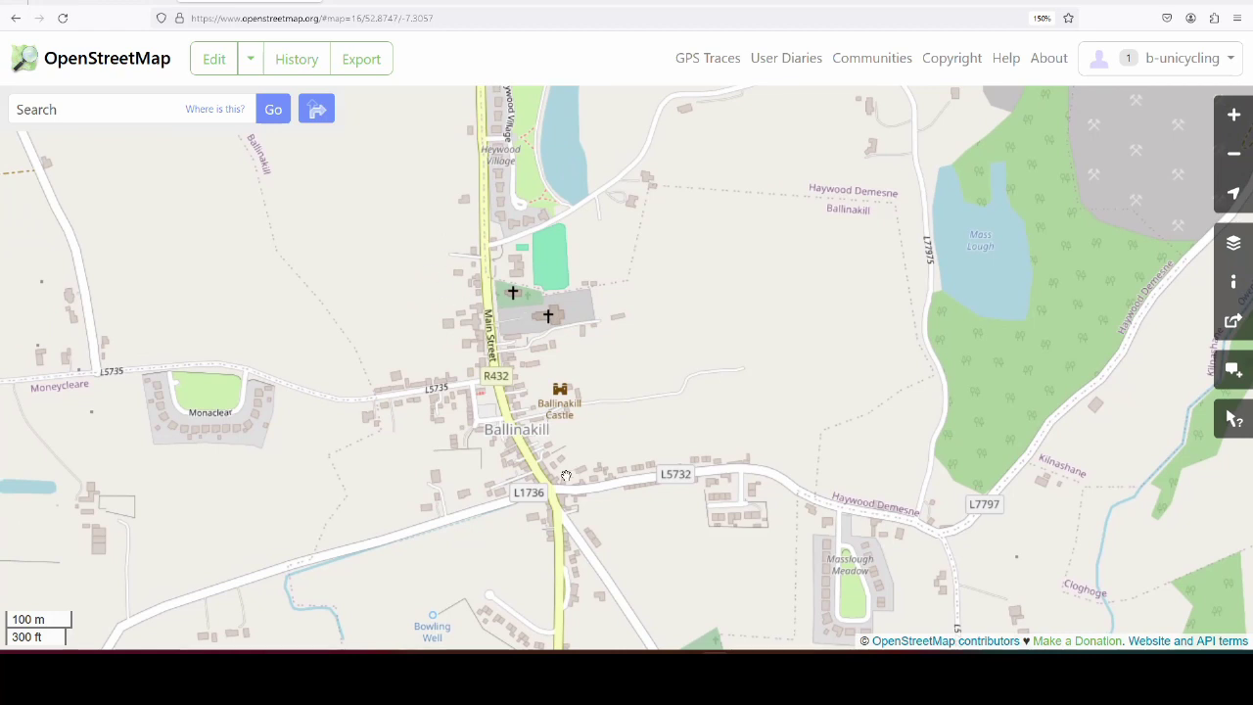
left_click_drag(528, 366, 542, 440)
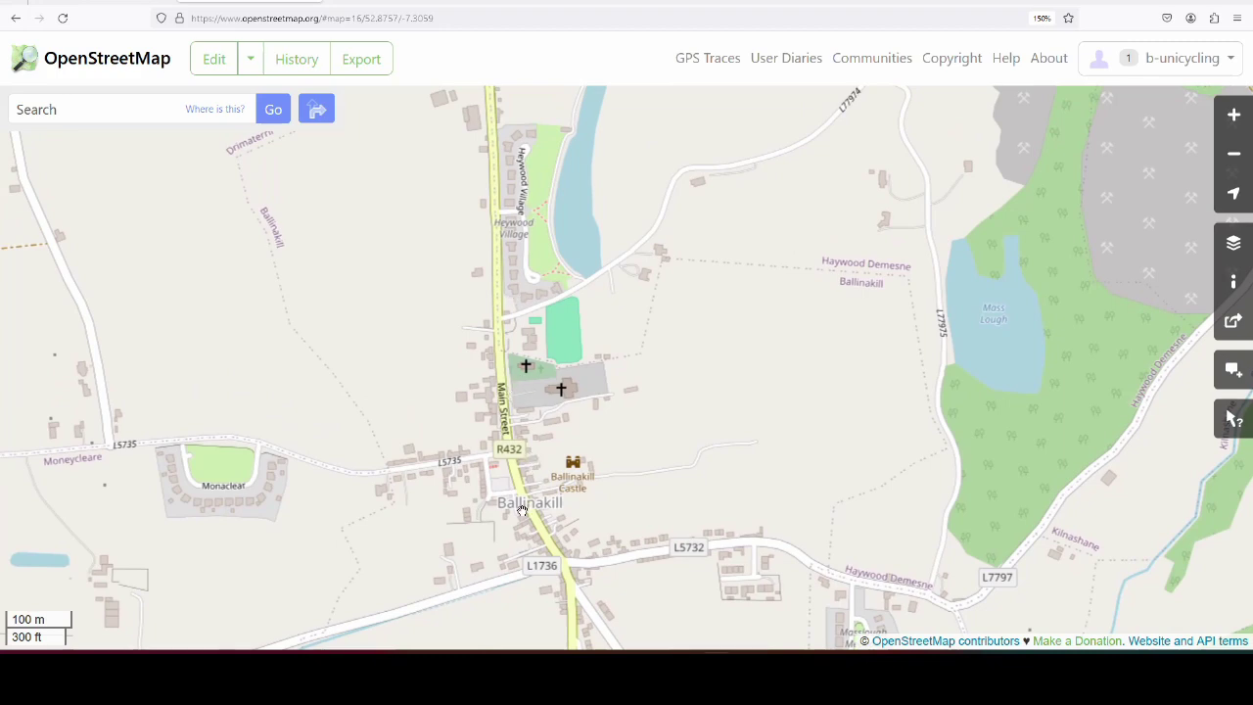
Zoom in on Ballinakill's Main Street, Market House and post office area
scroll(529, 509, "up", 1)
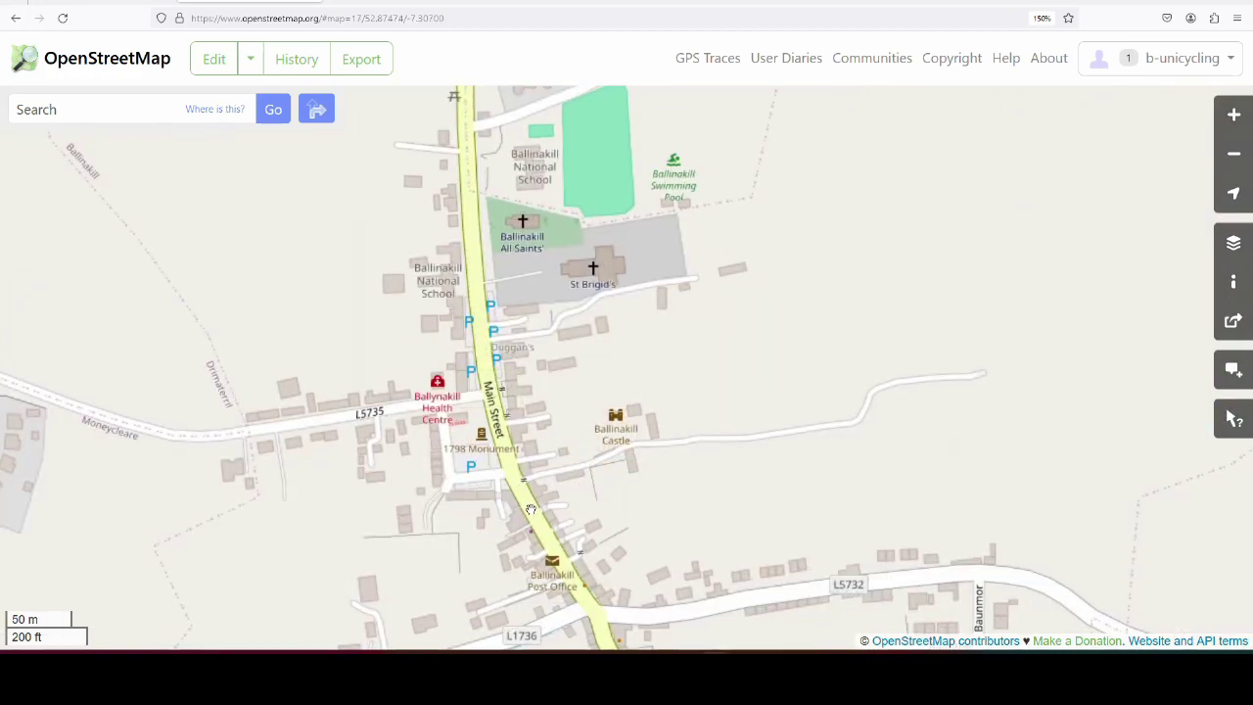
scroll(484, 449, "up", 1)
left_click_drag(479, 383, 531, 378)
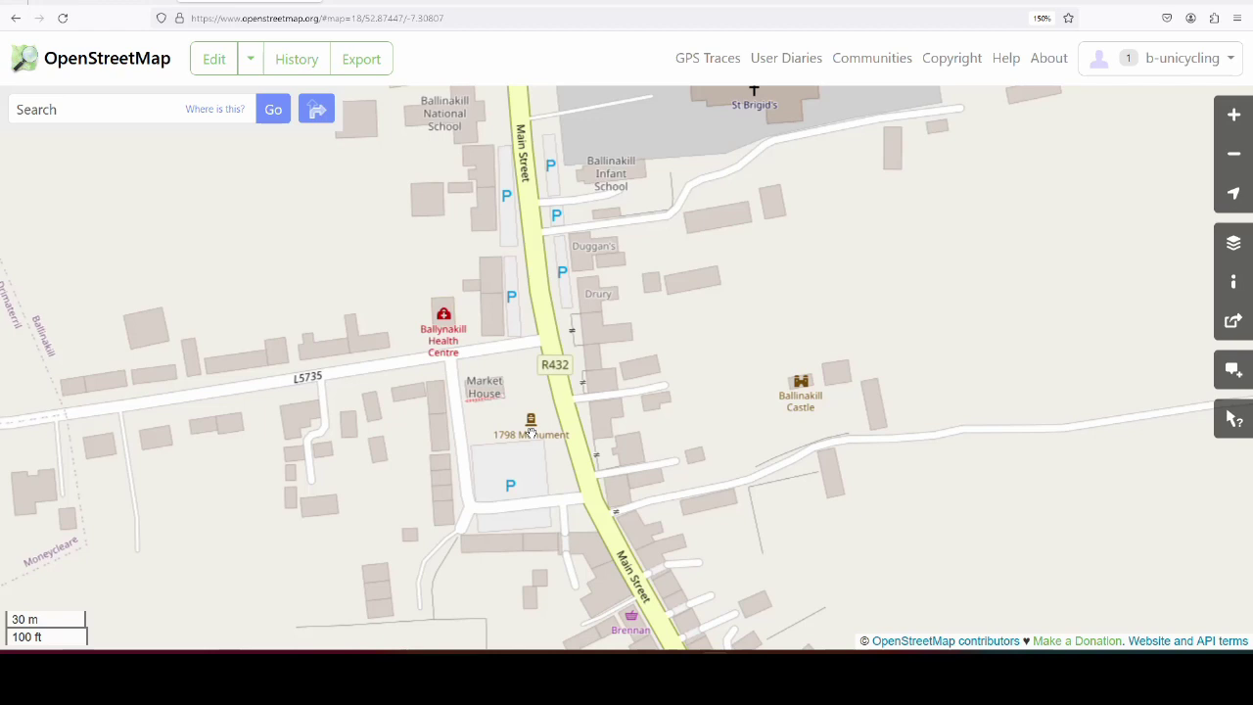
left_click_drag(569, 527, 466, 241)
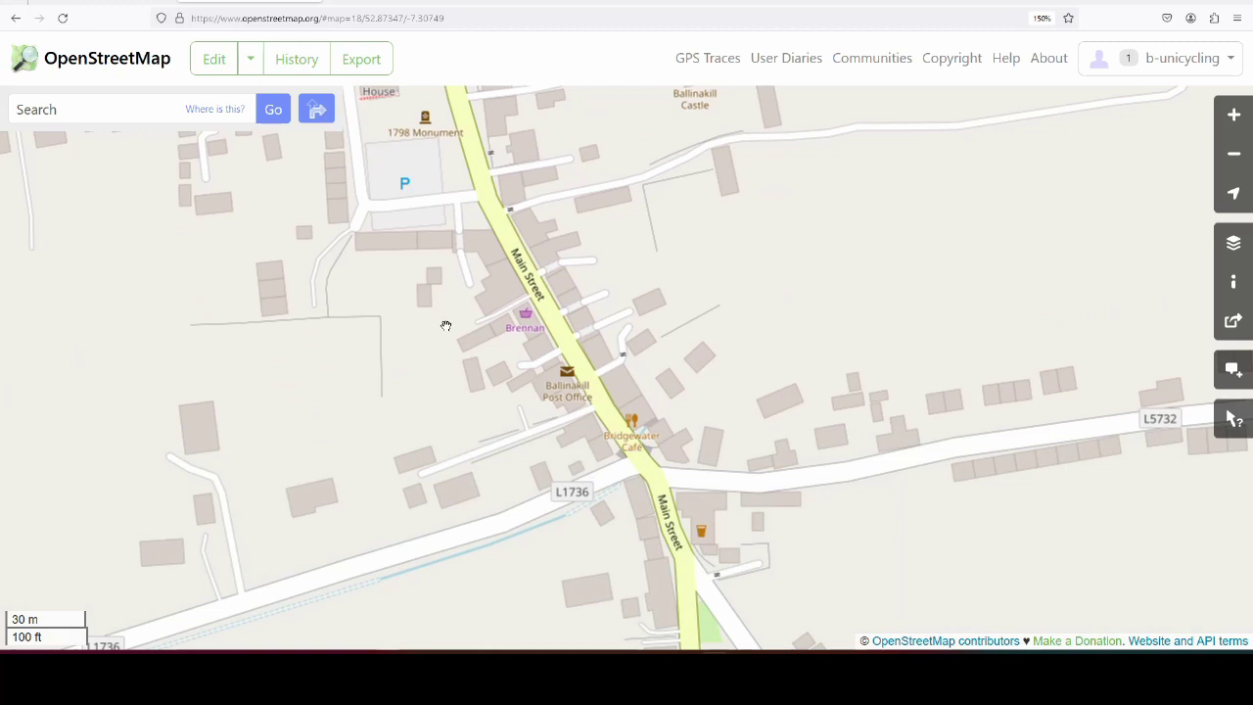
left_click_drag(497, 168, 425, 203)
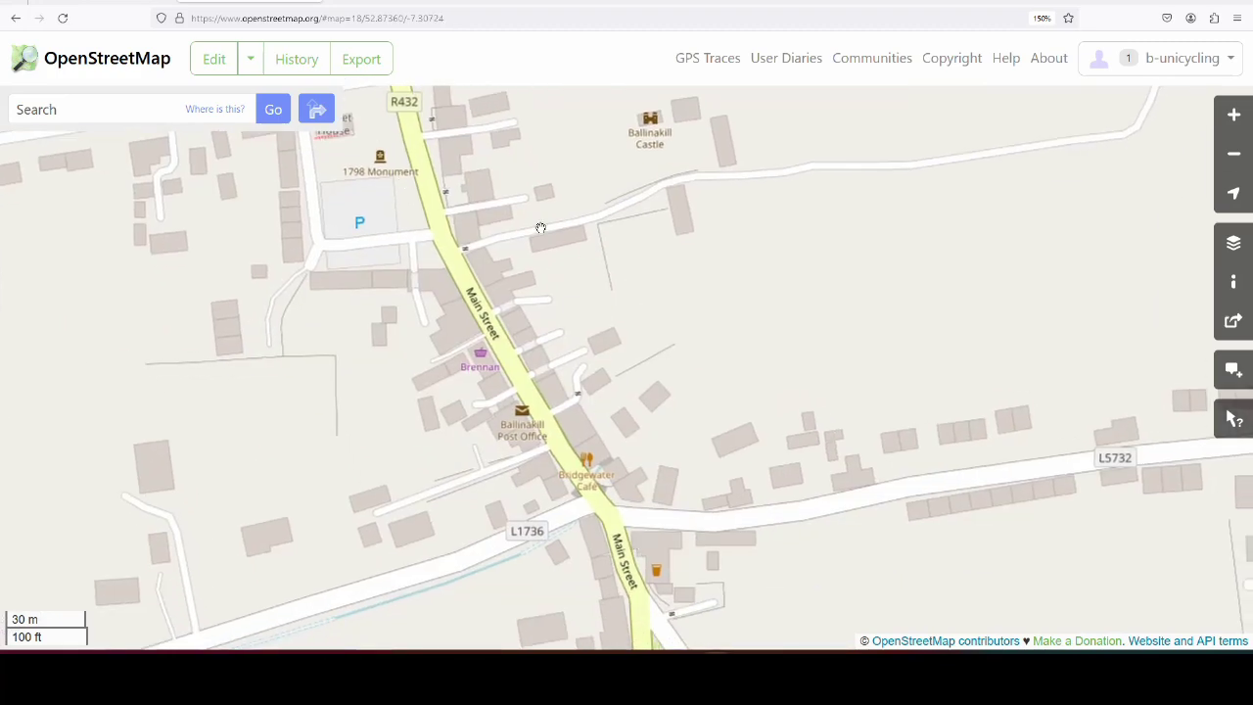
Move to Ballinakill GAA and zoom to level 19 on the R432 junction
left_click_drag(540, 228, 656, 637)
left_click_drag(553, 93, 610, 587)
left_click_drag(586, 128, 590, 361)
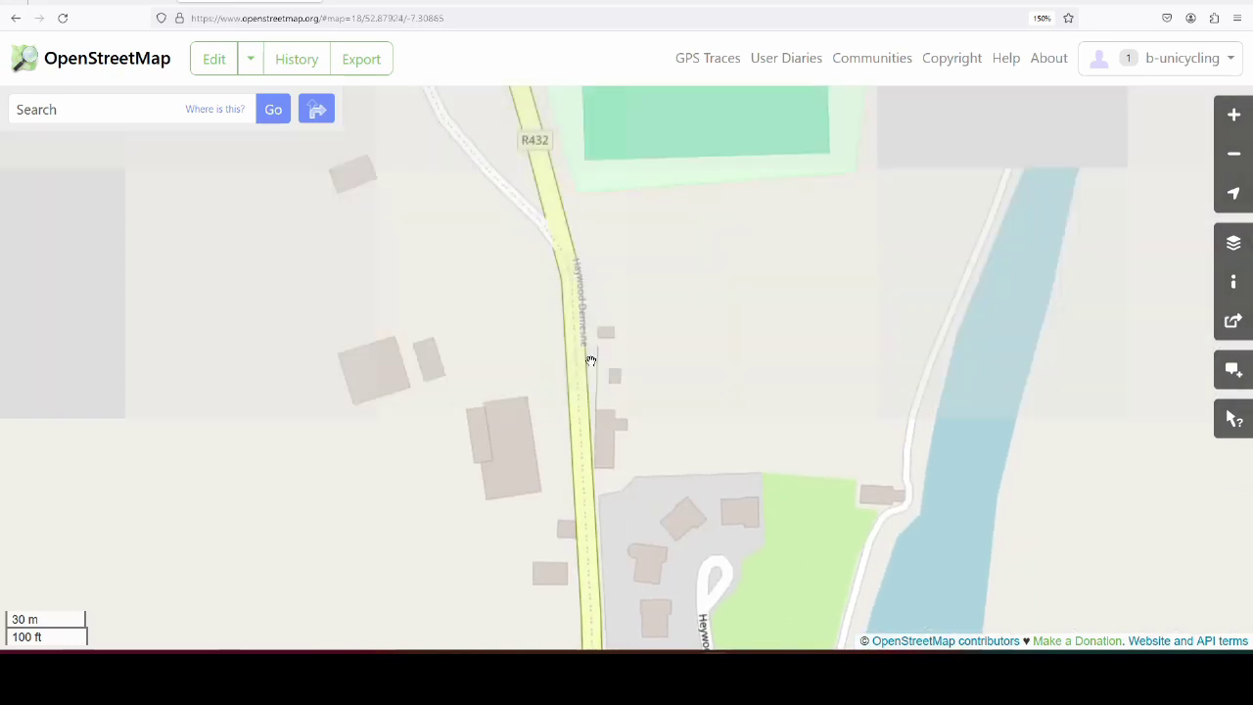
left_click_drag(619, 245, 673, 423)
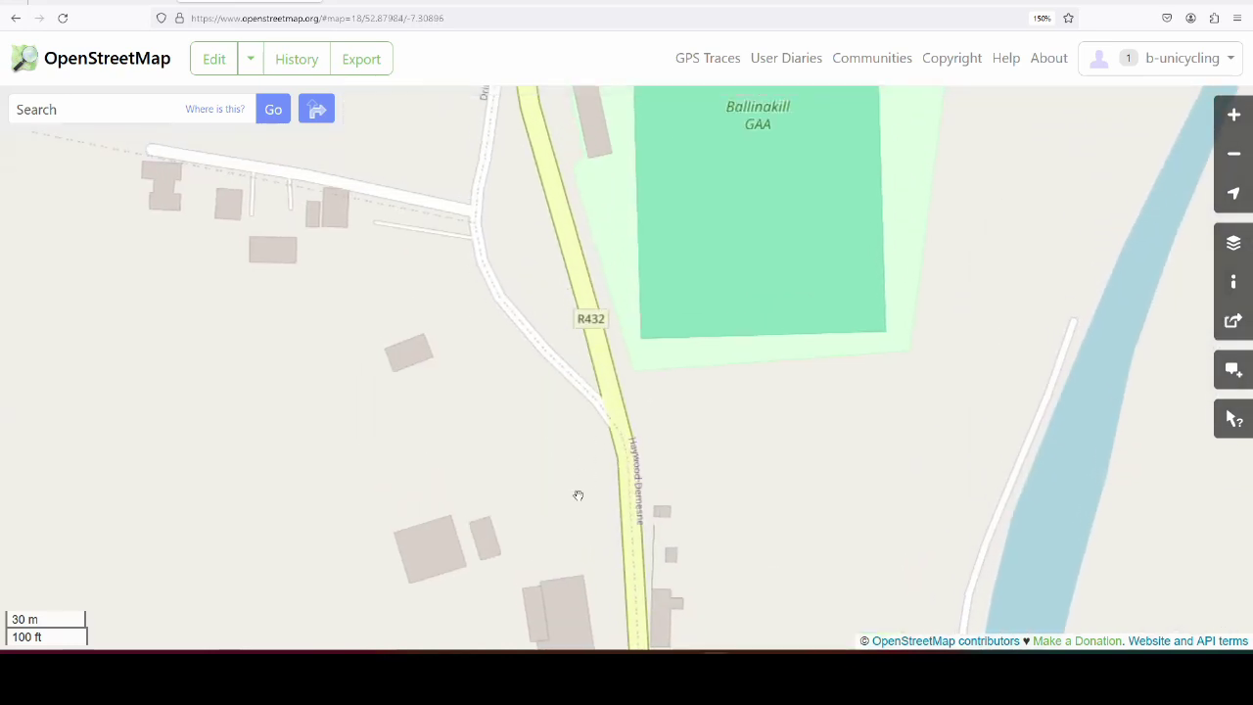
scroll(578, 496, "down", 1)
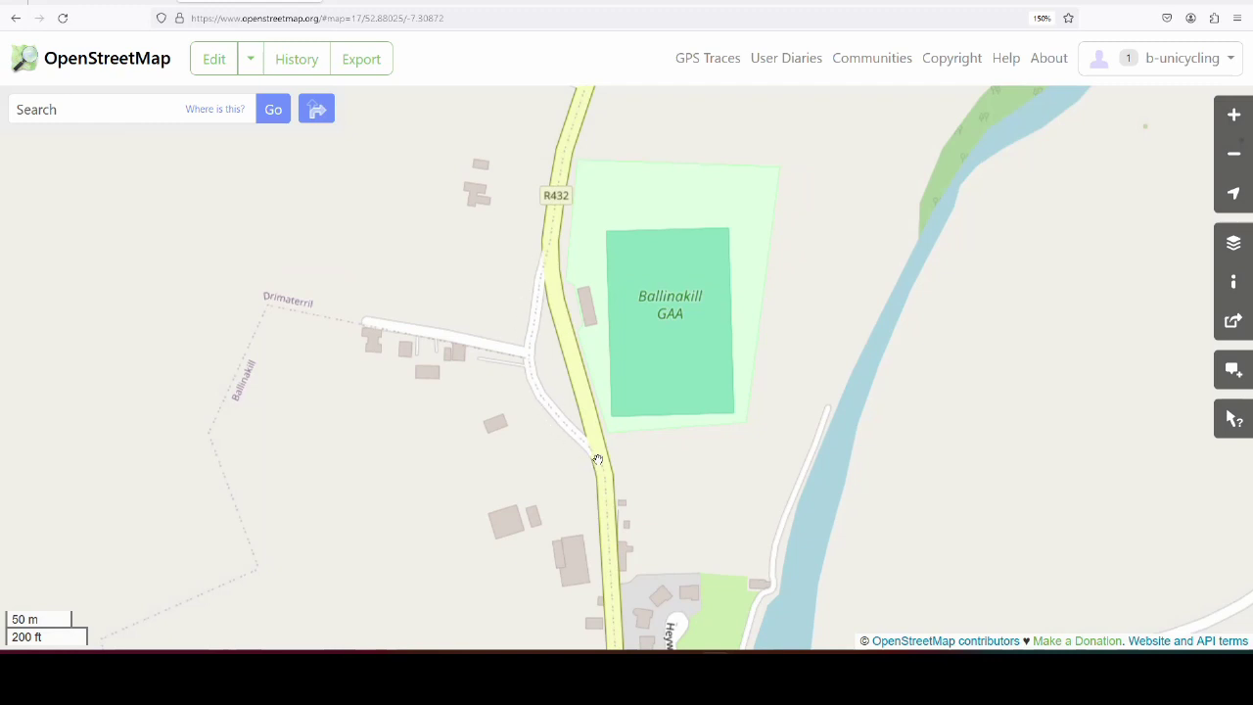
scroll(588, 478, "up", 1)
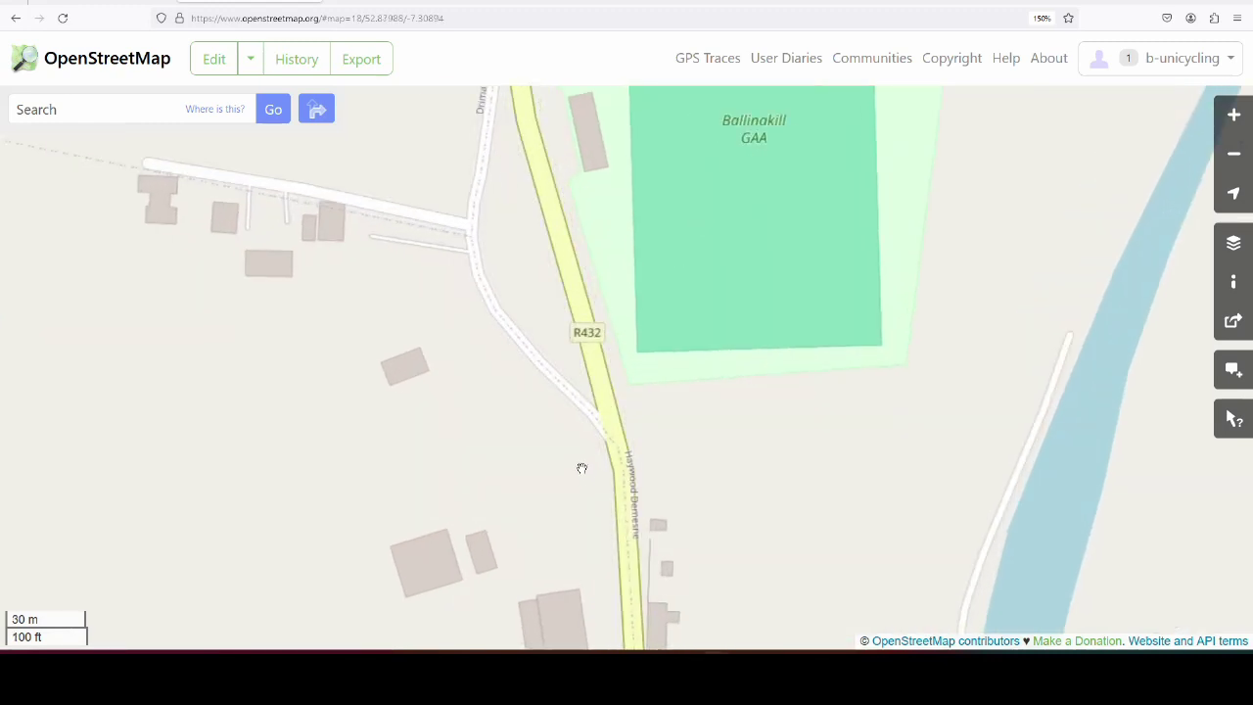
scroll(572, 446, "up", 1)
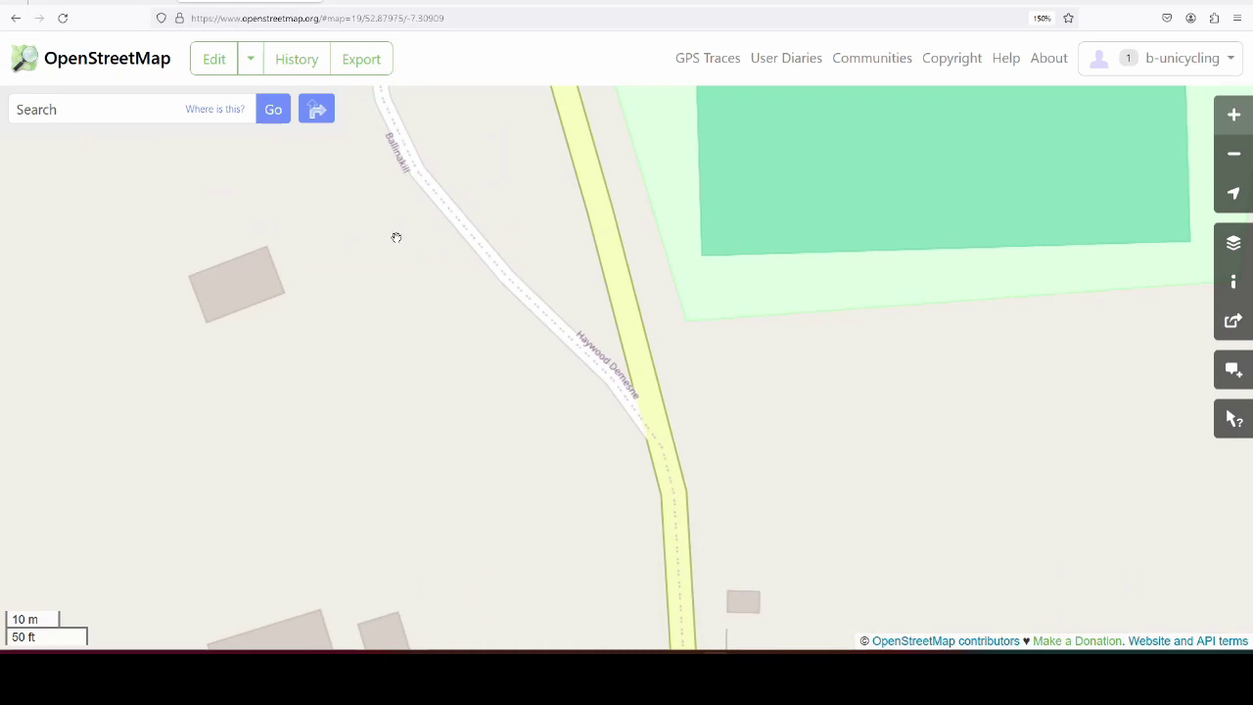
Enter the iD editor and switch the background to Esri World Imagery (Clarity) Beta
left_click(220, 73)
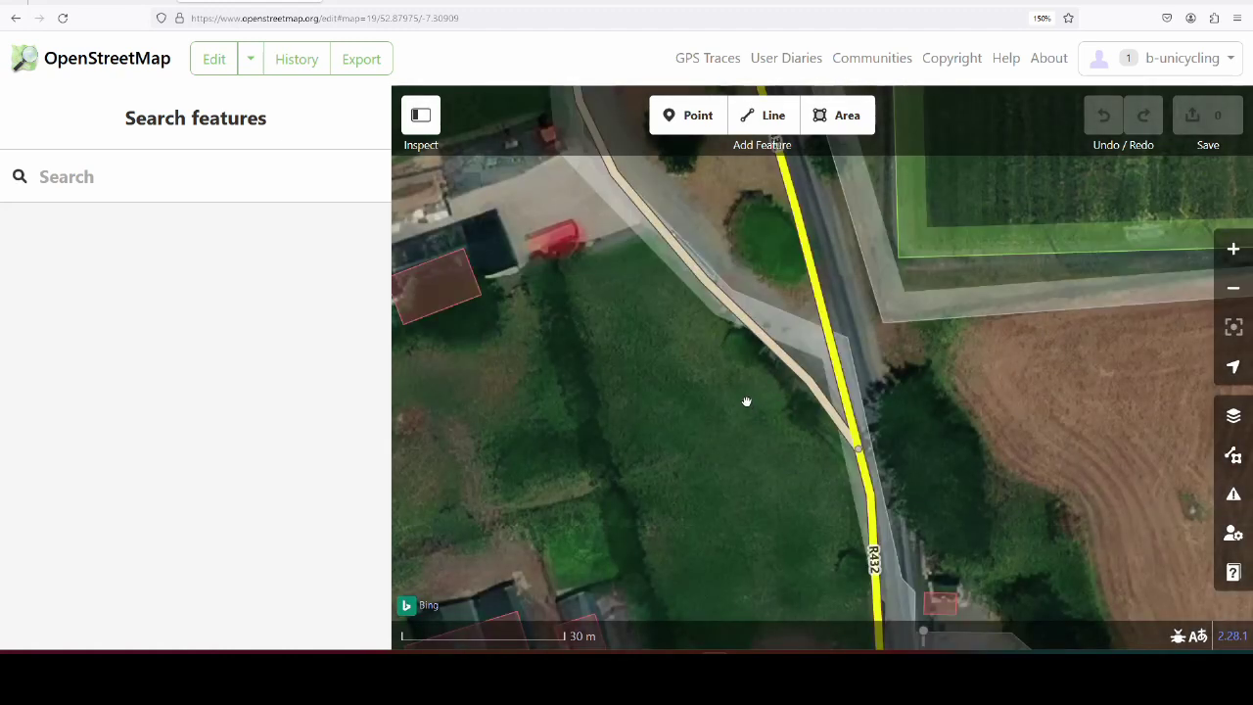
left_click(1234, 416)
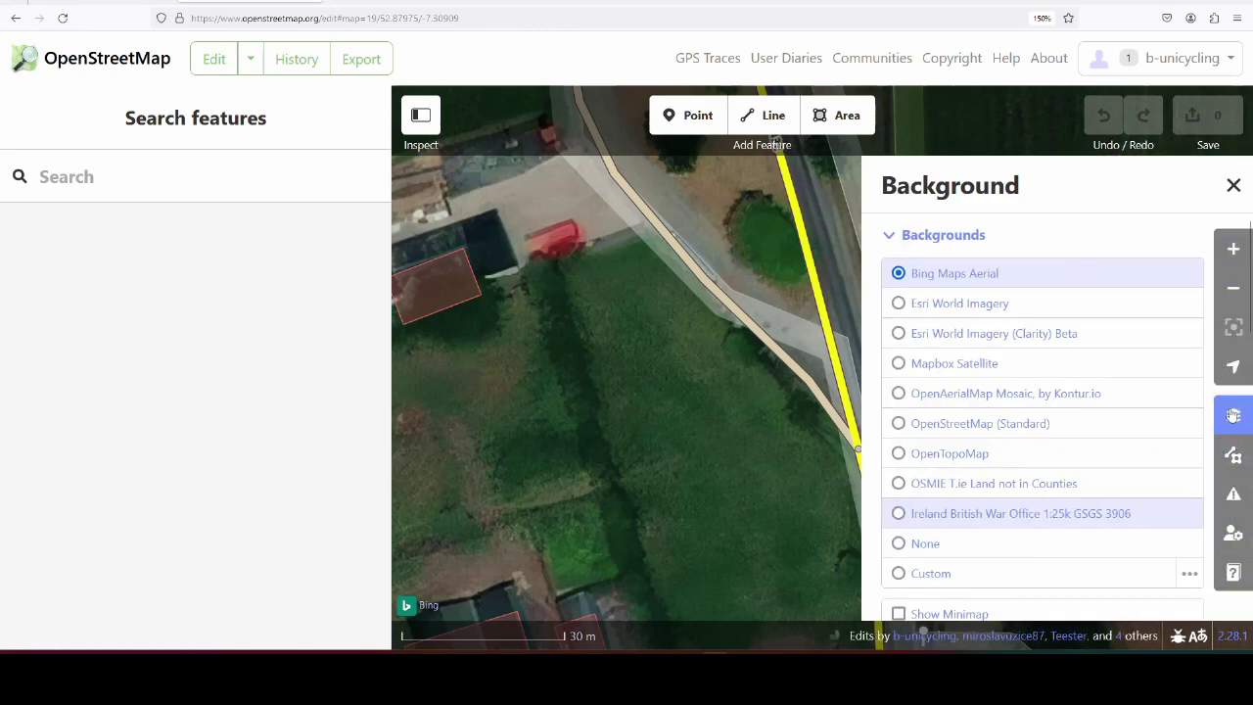
left_click(1004, 334)
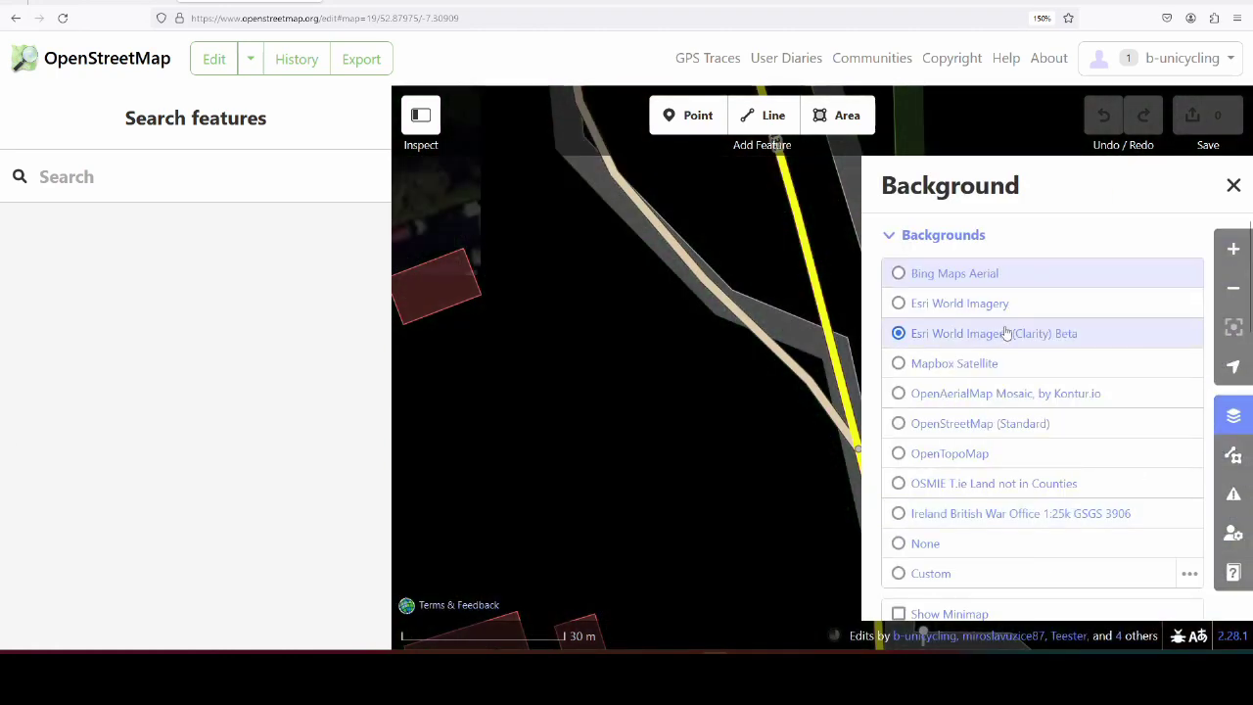
scroll(676, 442, "up", 2)
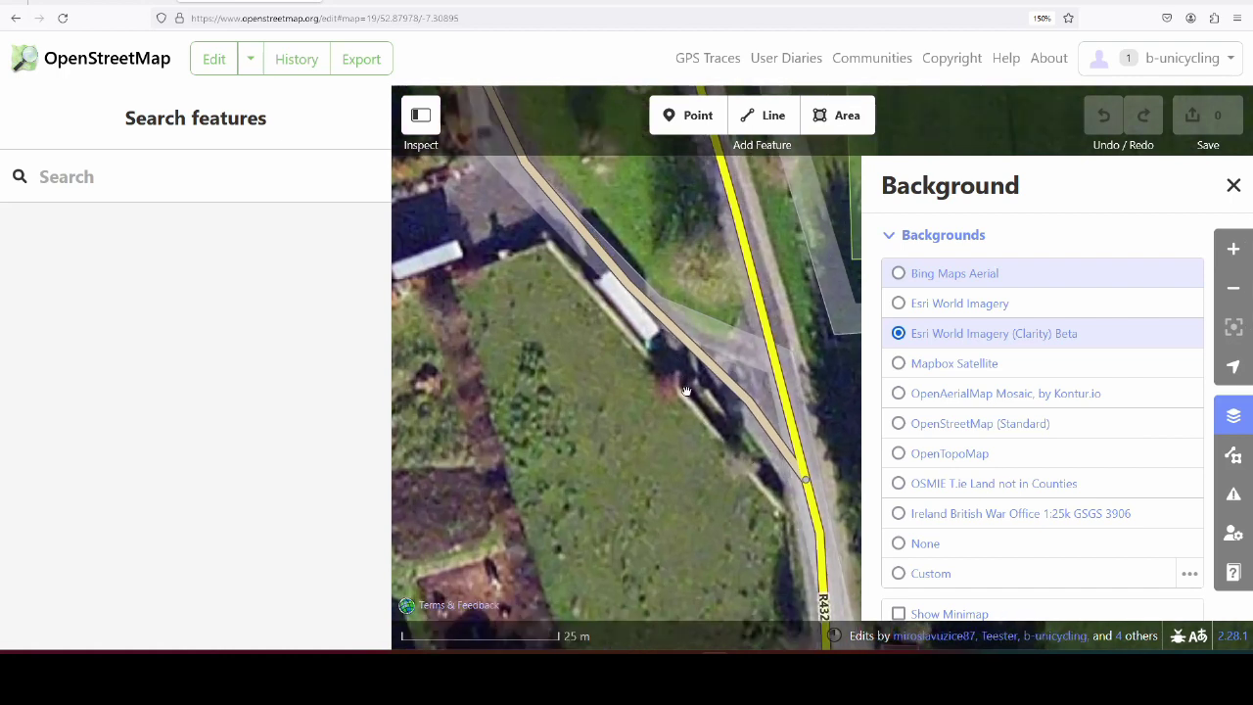
Trace a four-corner area around the sheep ramp beside the R432
left_click(848, 117)
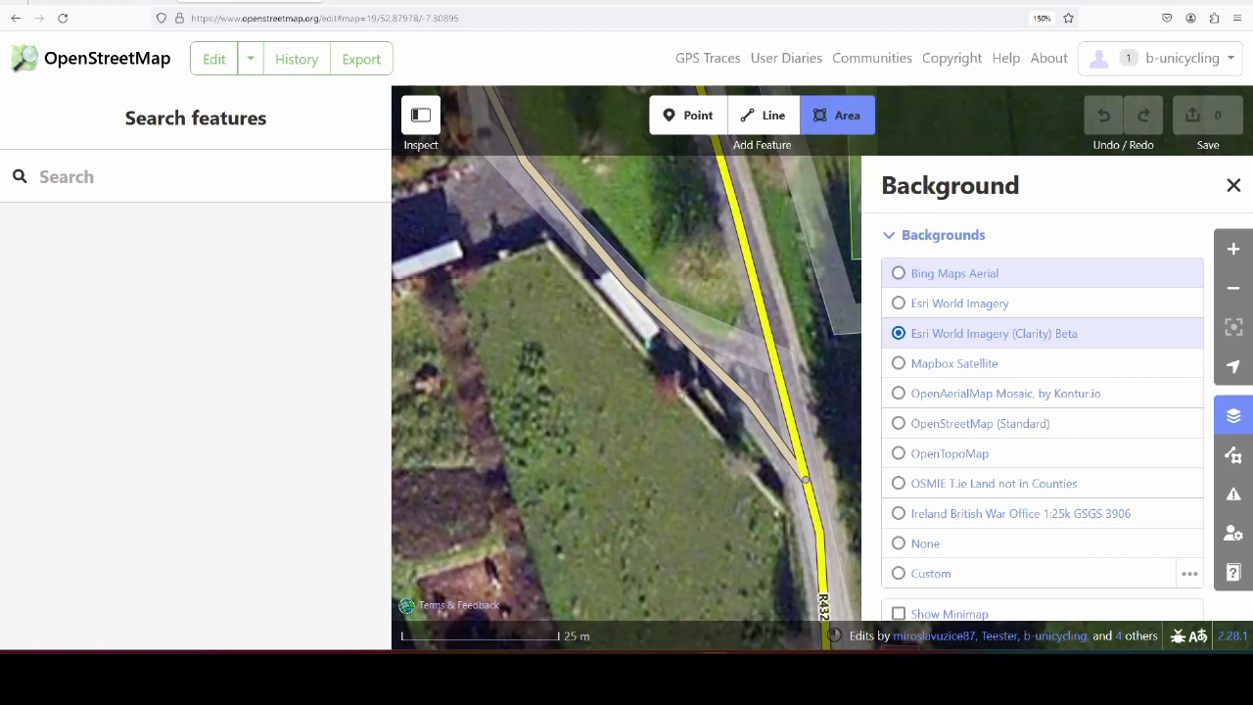
left_click(676, 393)
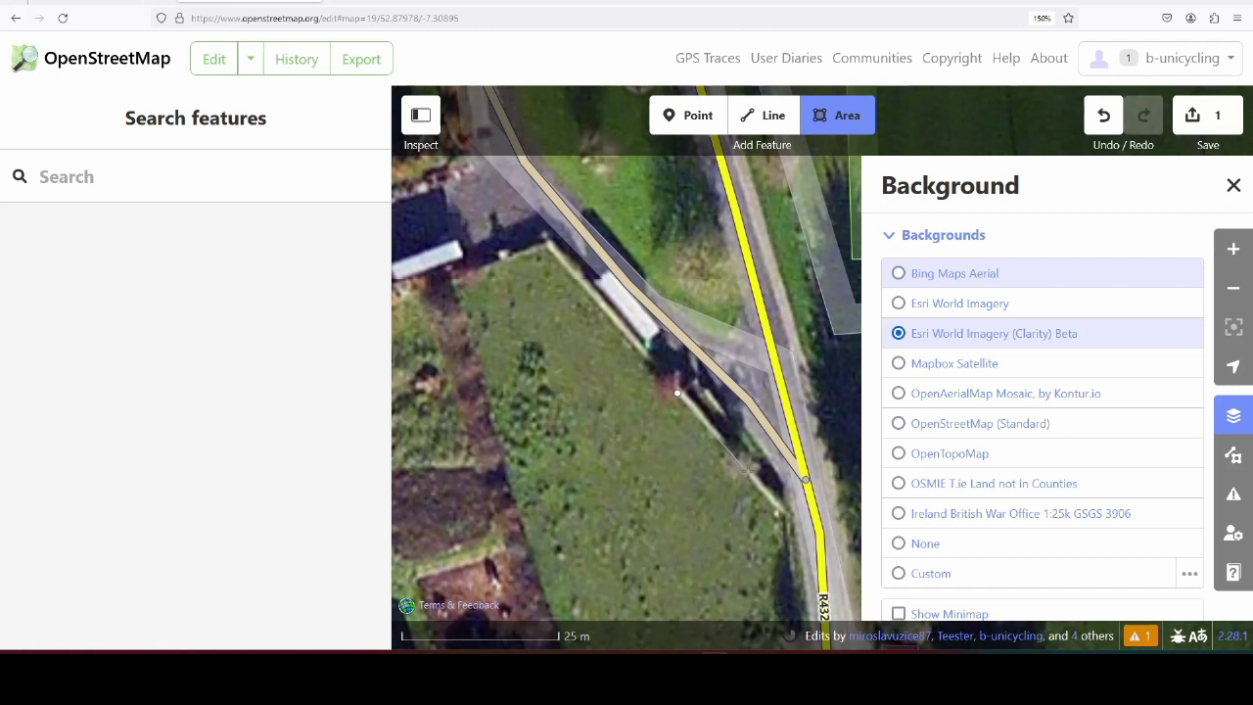
left_click(738, 462)
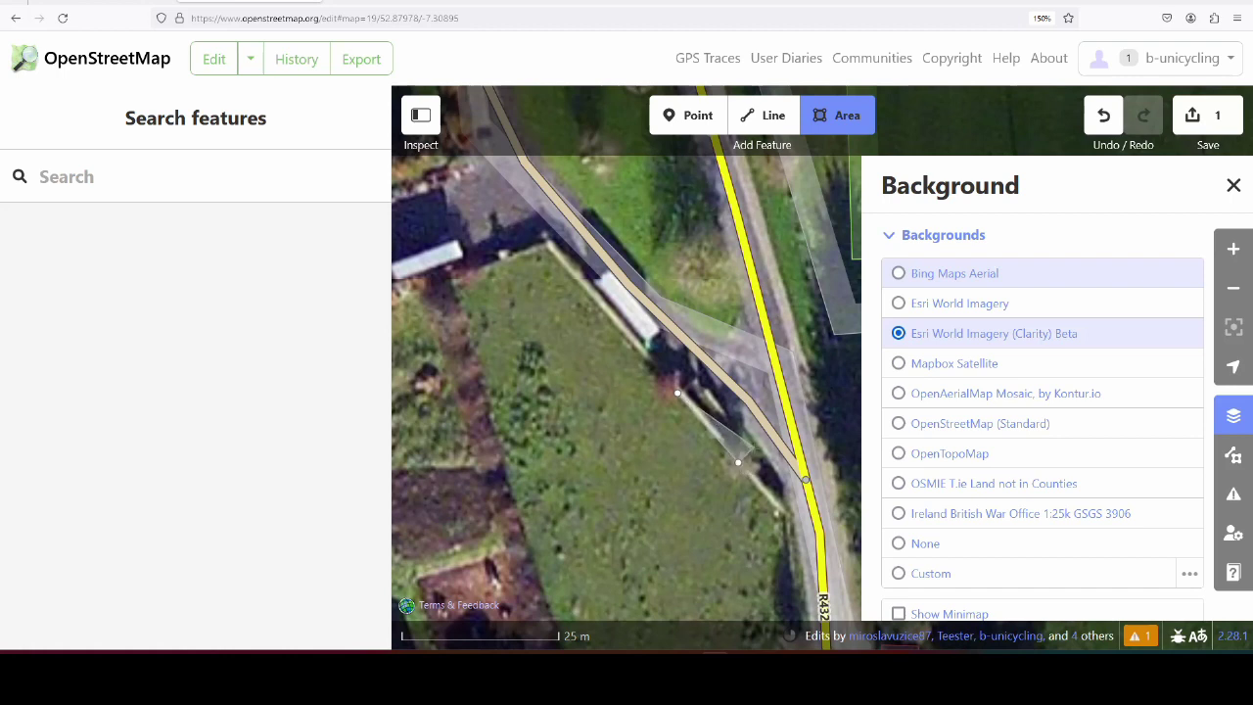
left_click(754, 449)
double_click(697, 378)
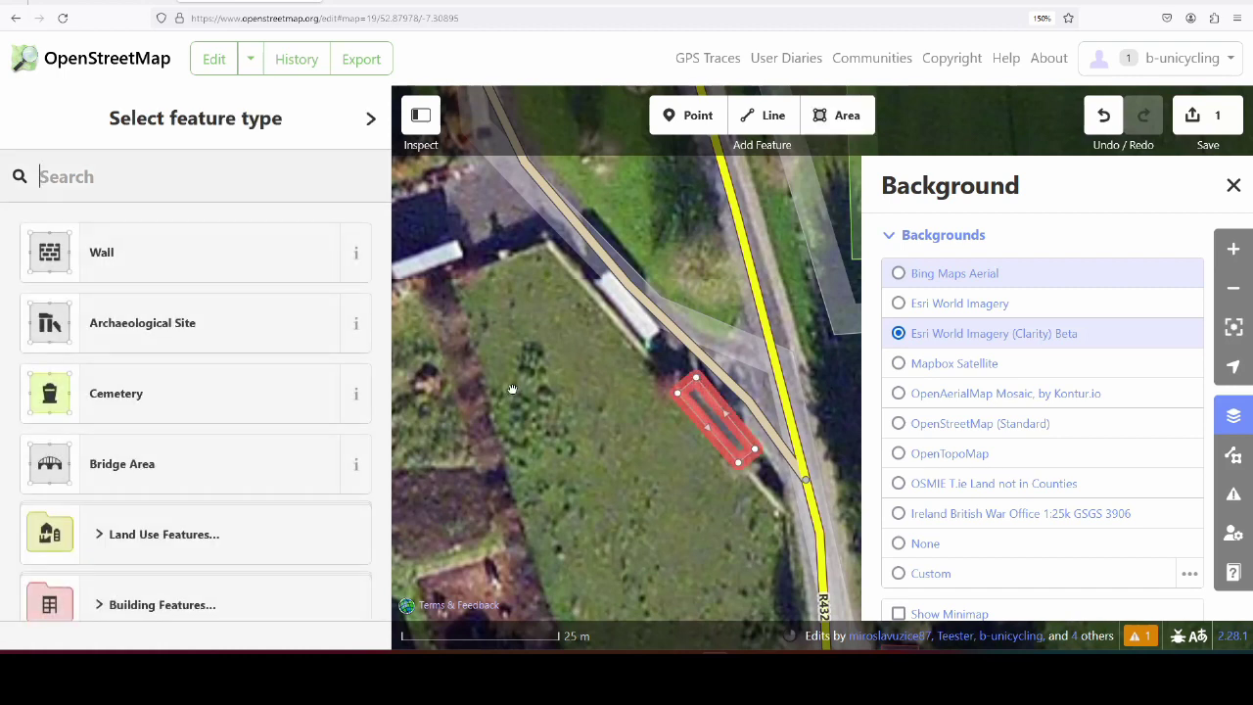
Give the shape the generic Area type and tag it man_made=animal_ramp
scroll(307, 383, "down", 6)
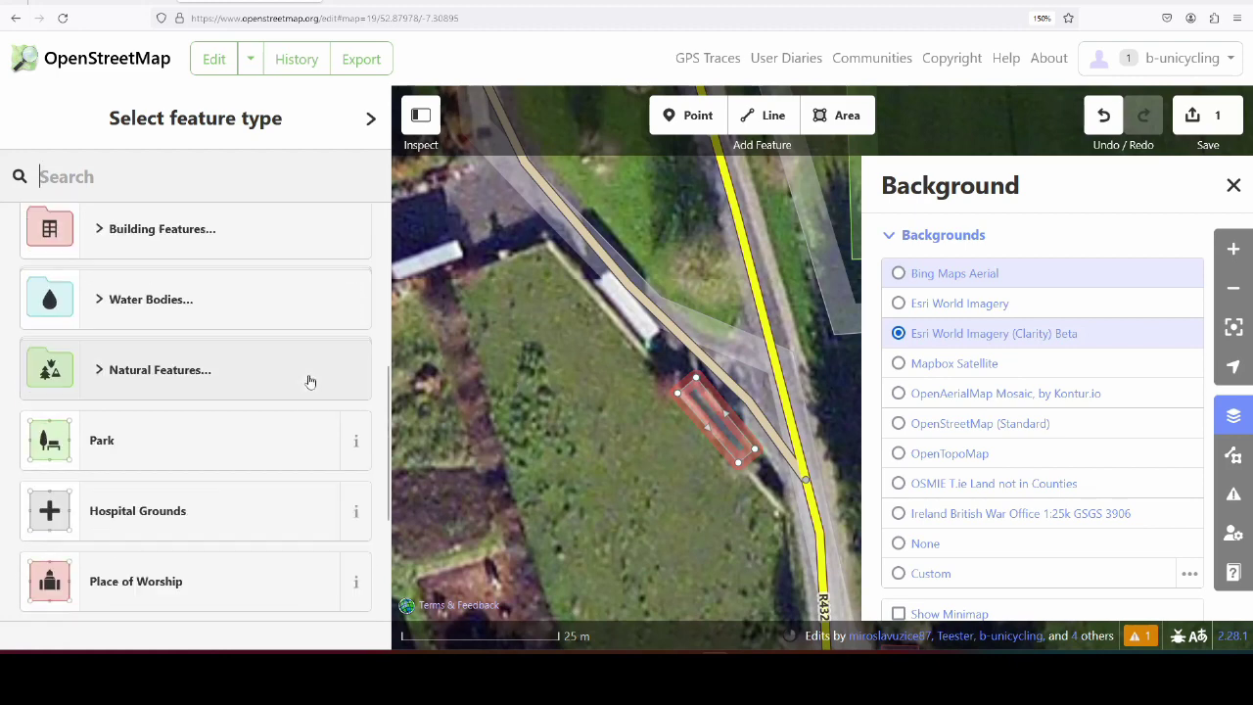
left_click(143, 580)
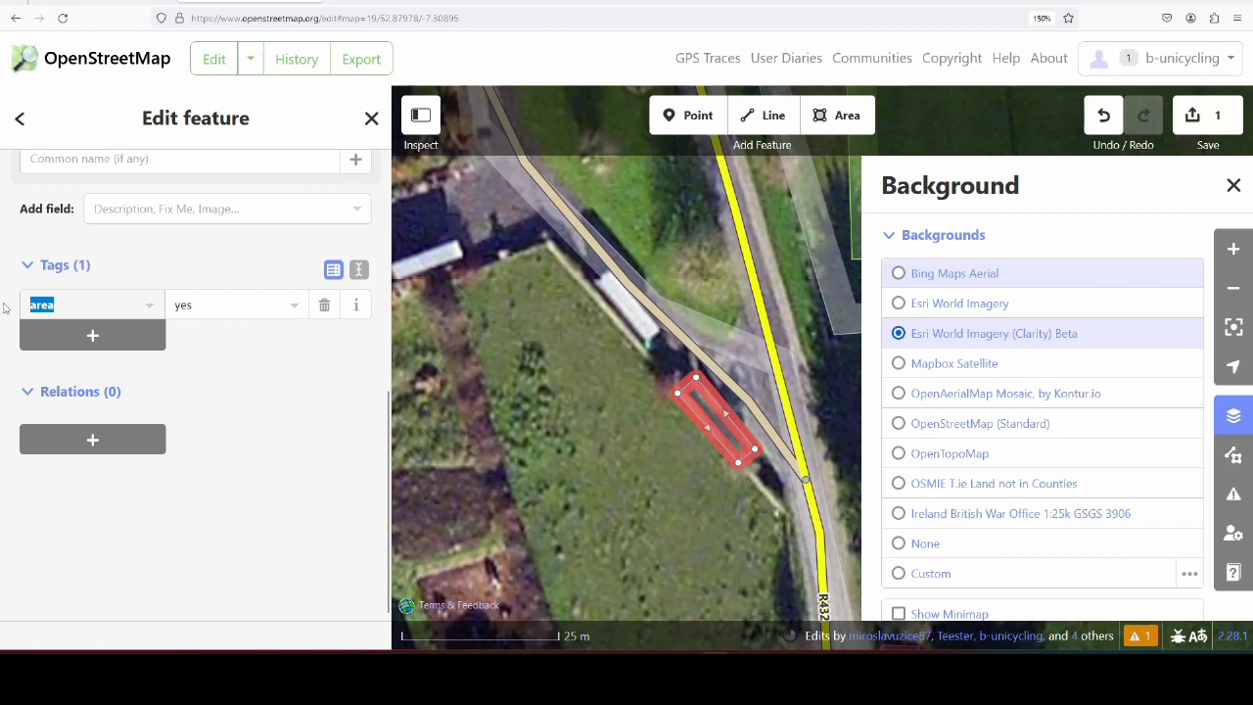
type("man_mad")
key("Tab")
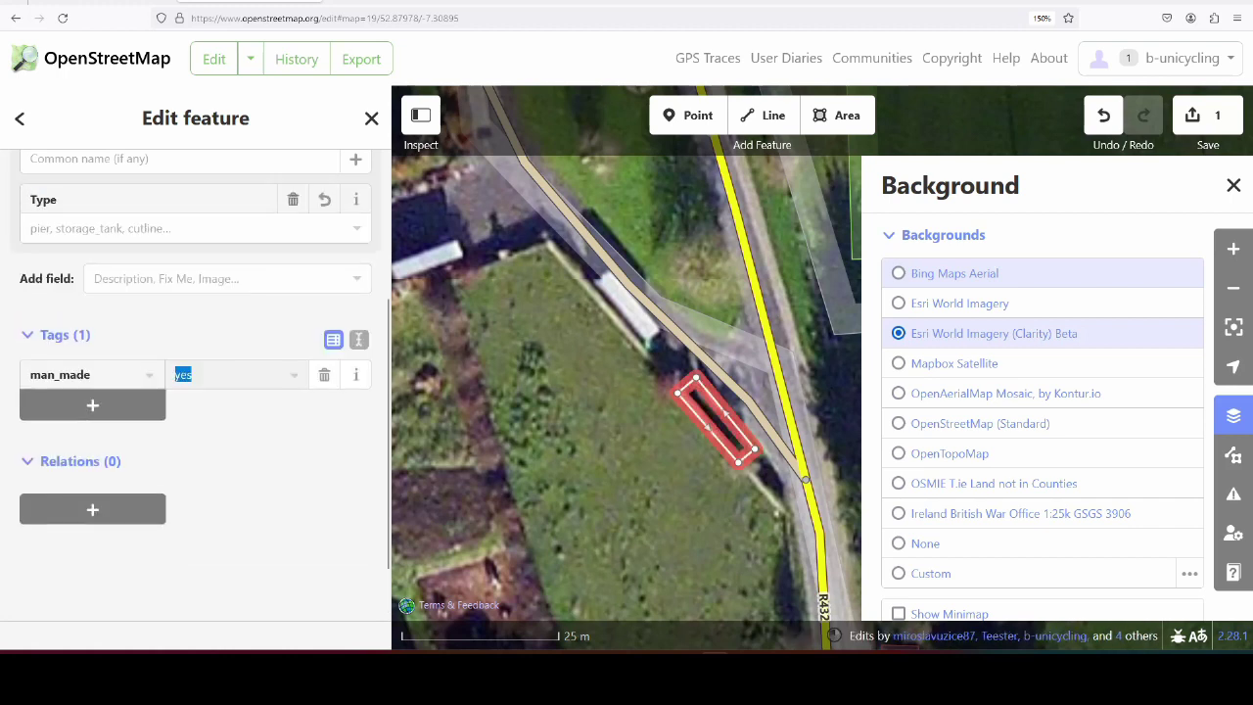
type("animal_r")
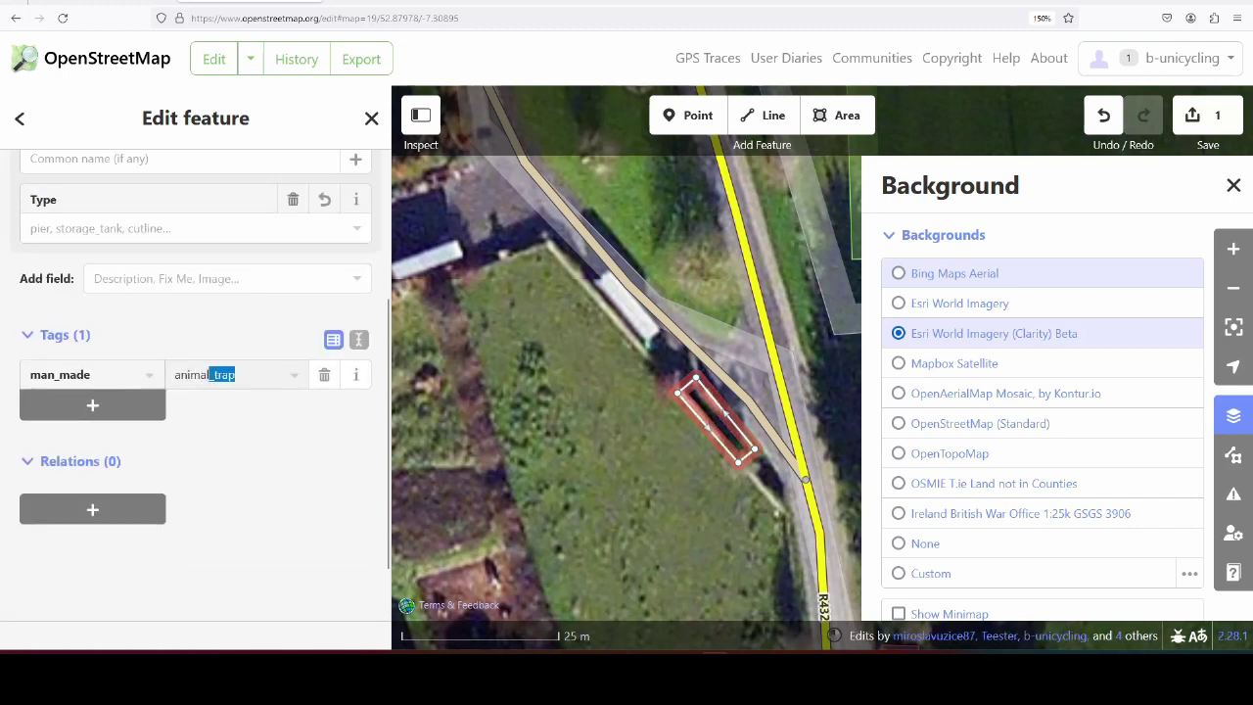
type("amp")
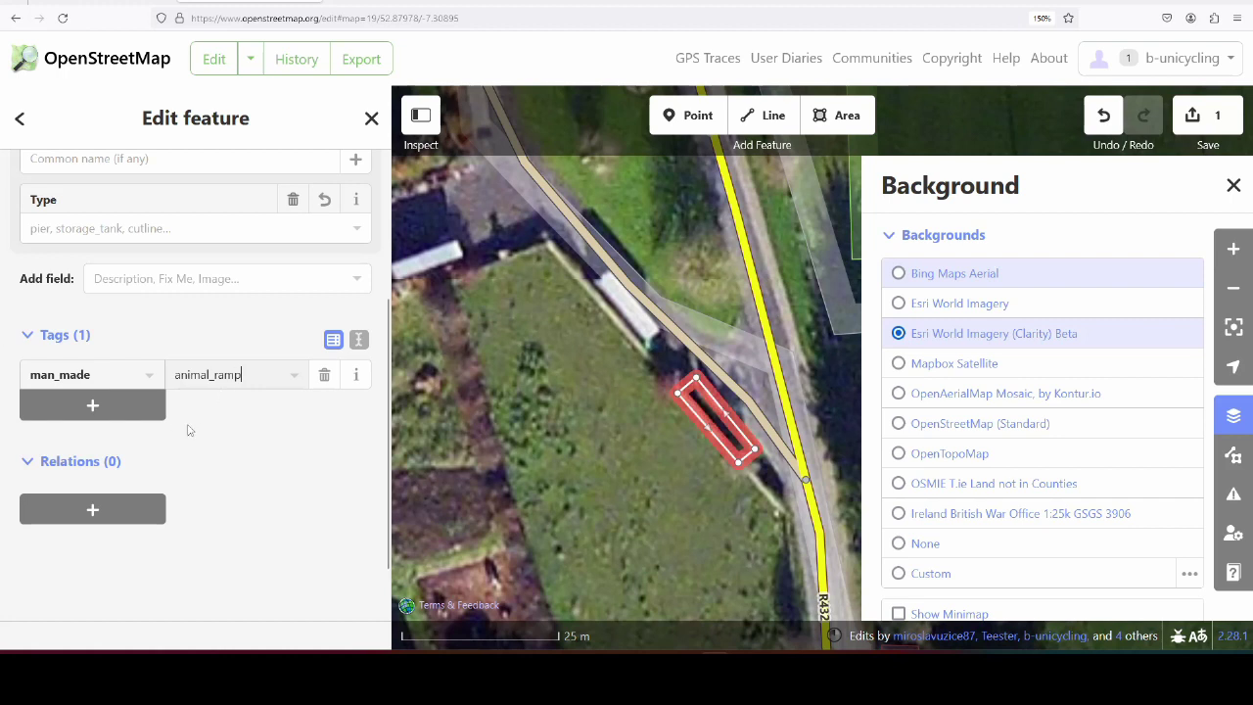
left_click(144, 411)
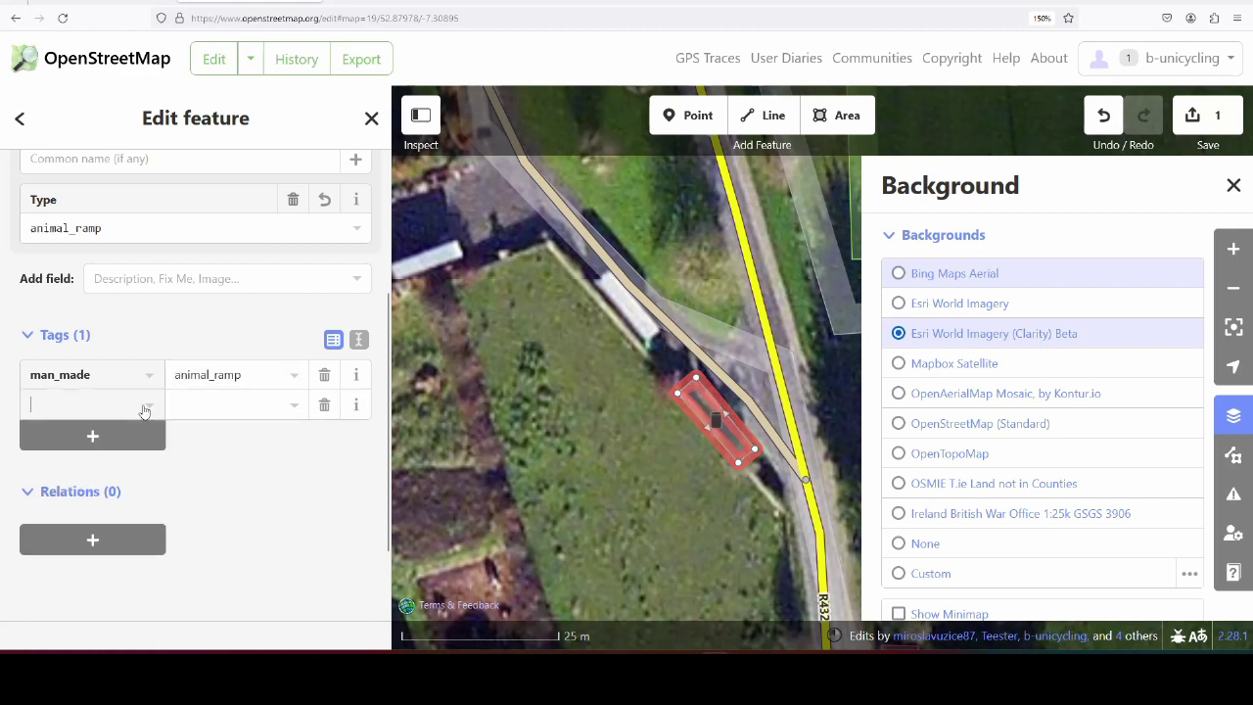
Draw a line along the ramp's roadside edge and tag it as a Wall
left_click(783, 125)
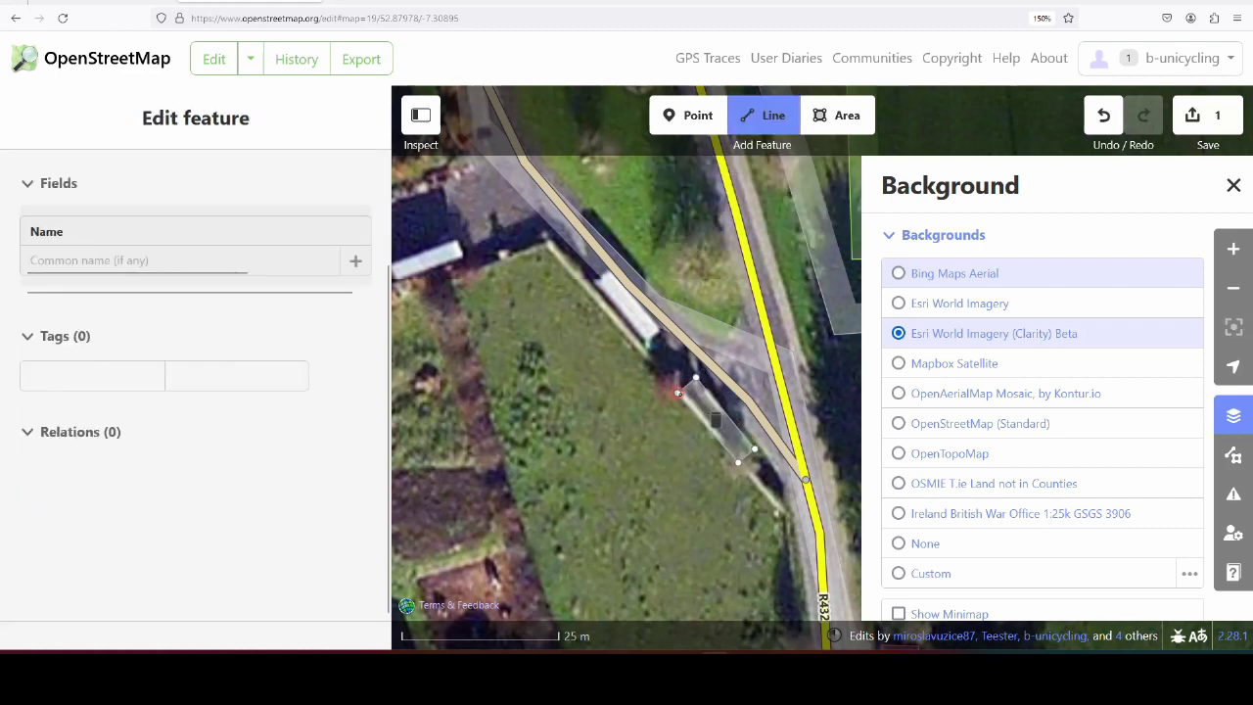
left_click(738, 461)
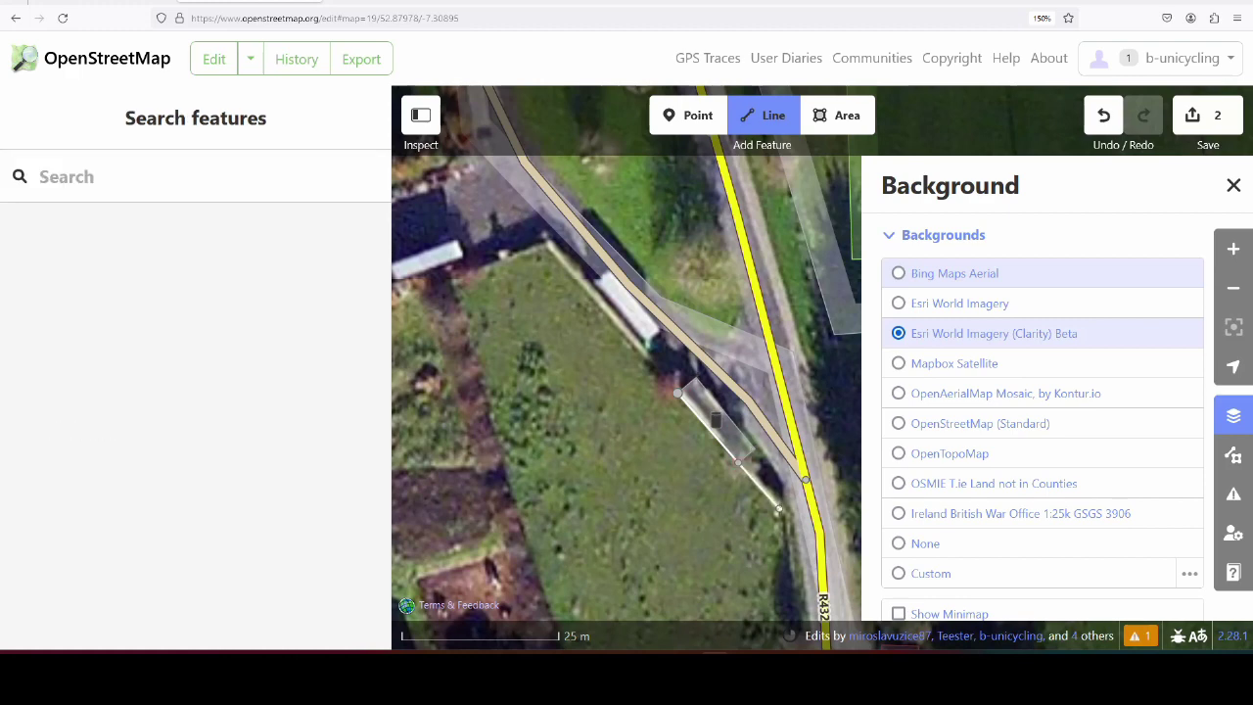
double_click(784, 511)
scroll(207, 375, "up", 5)
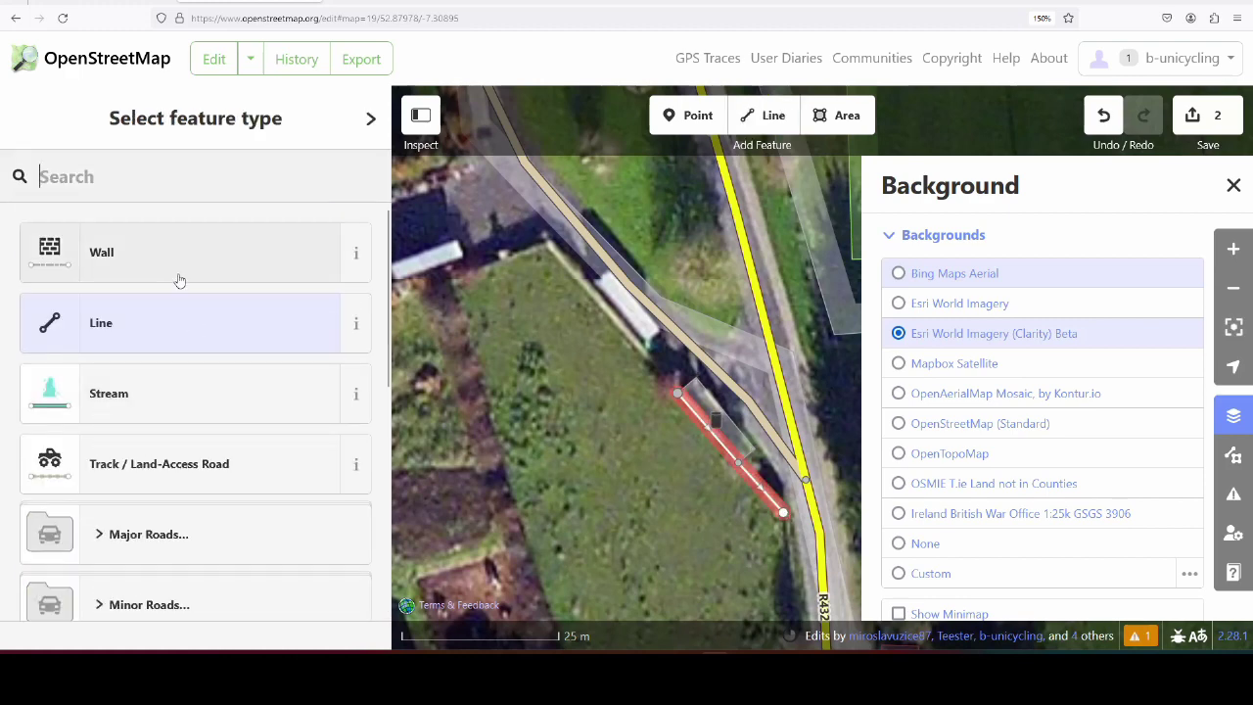
key("Return")
Add a second Wall line along the ramp and close the Background panel
left_click(762, 116)
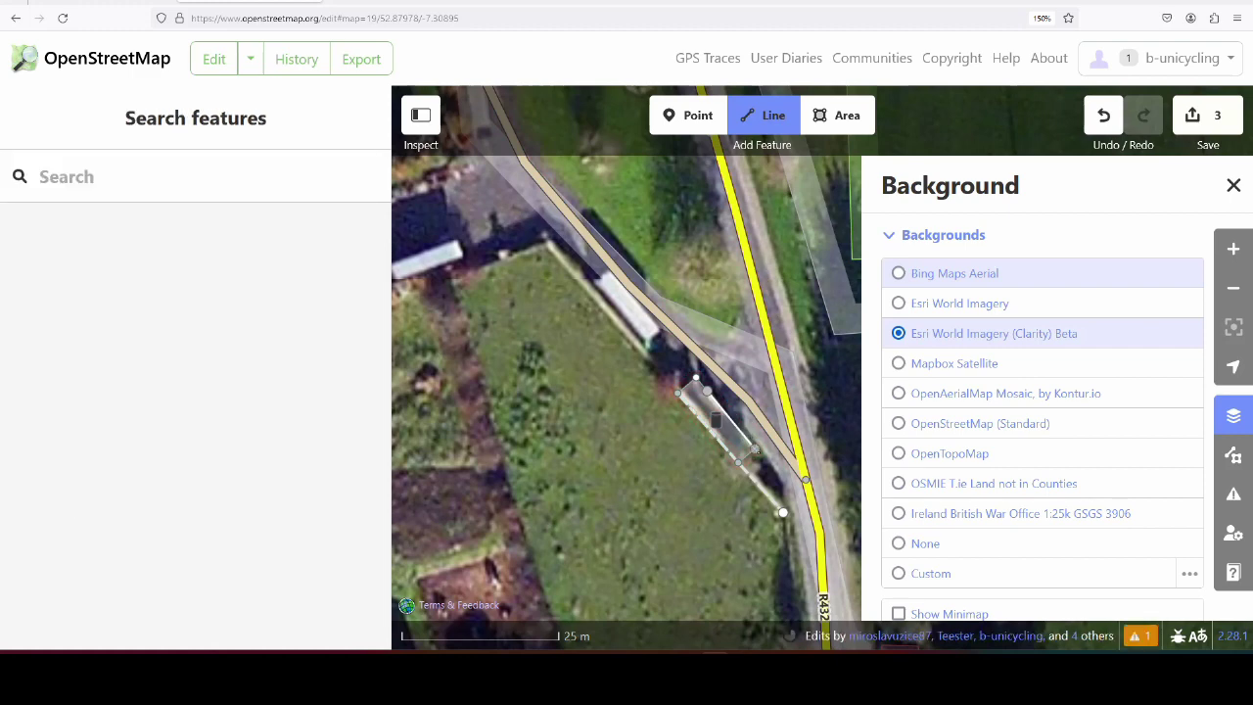
left_click(756, 452)
left_click(148, 252)
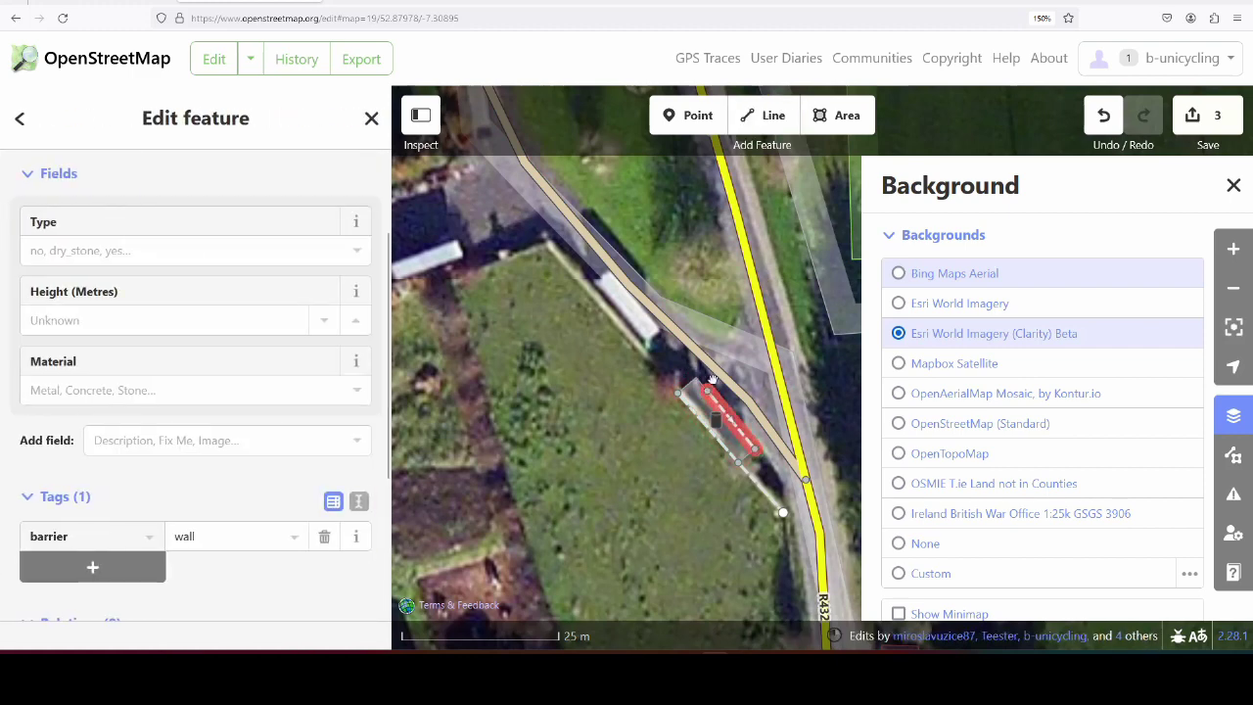
scroll(713, 372, "up", 5)
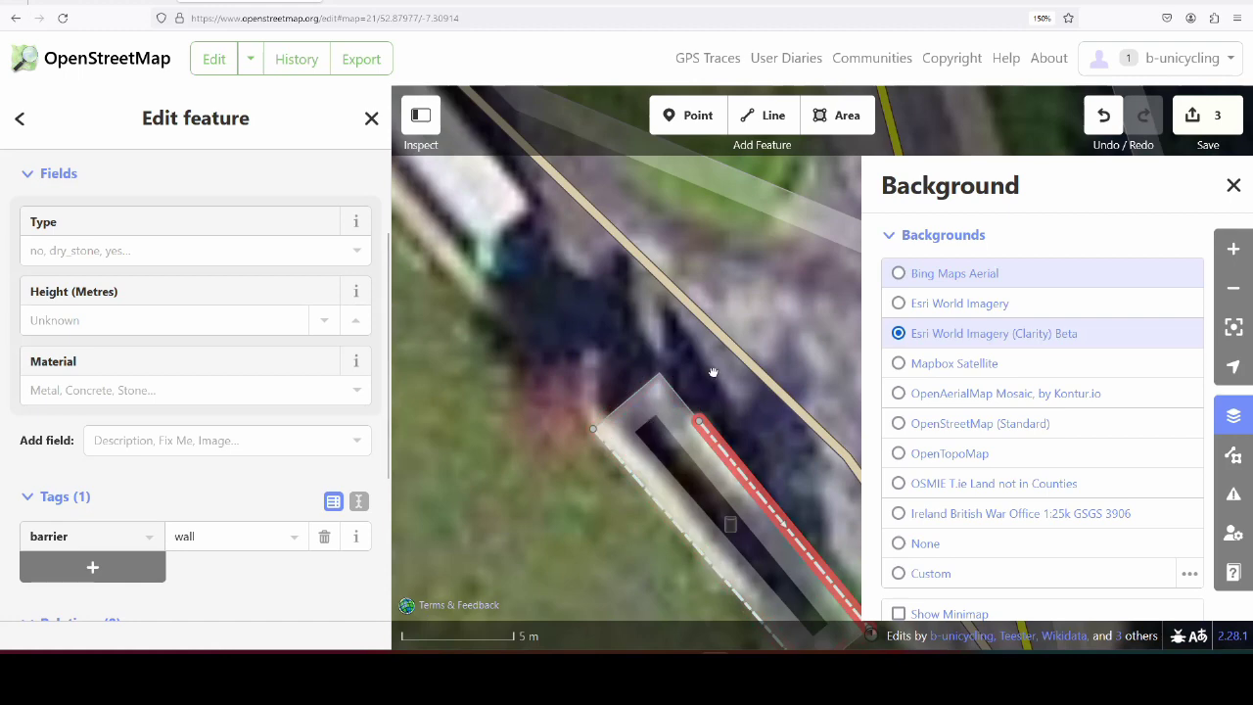
left_click(1234, 185)
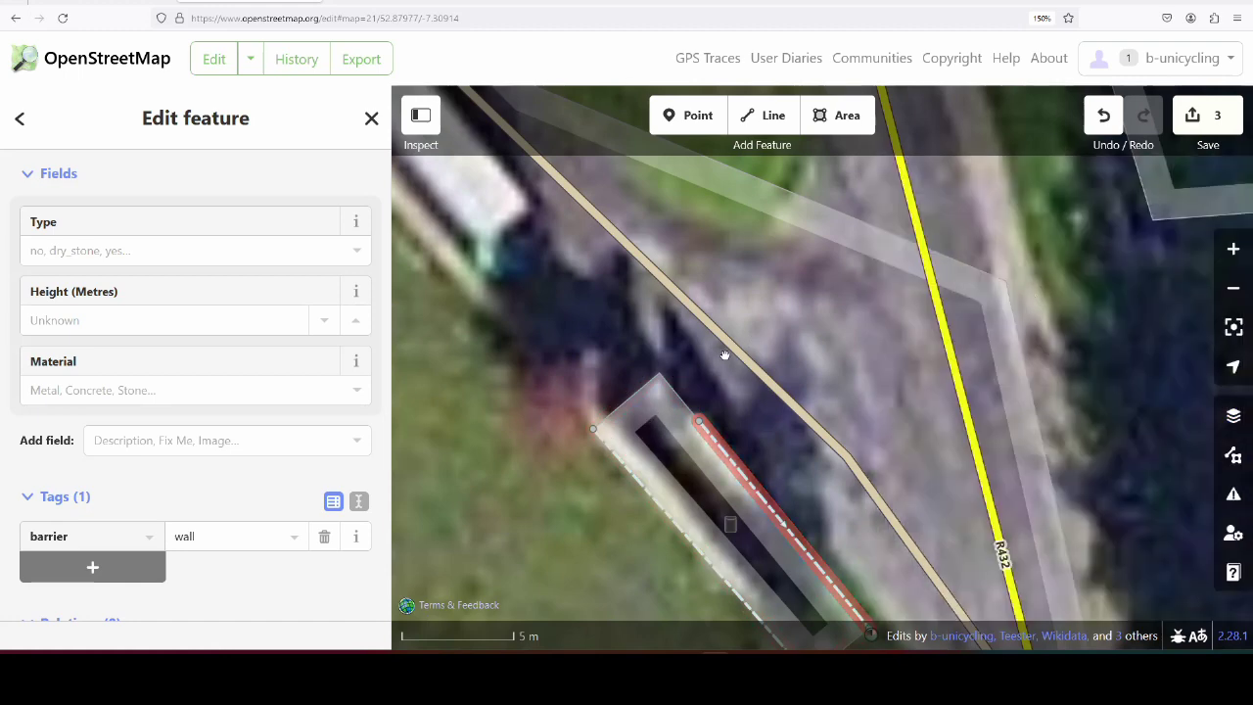
scroll(725, 354, "down", 3)
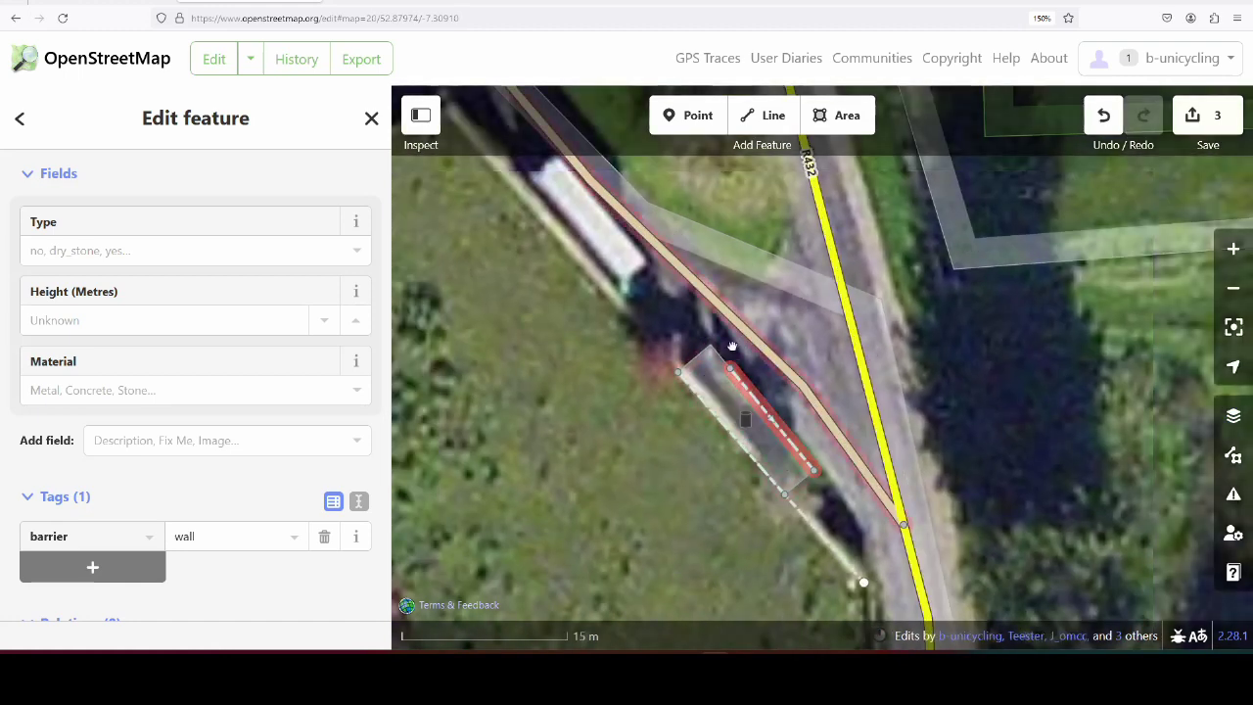
scroll(713, 392, "down", 1)
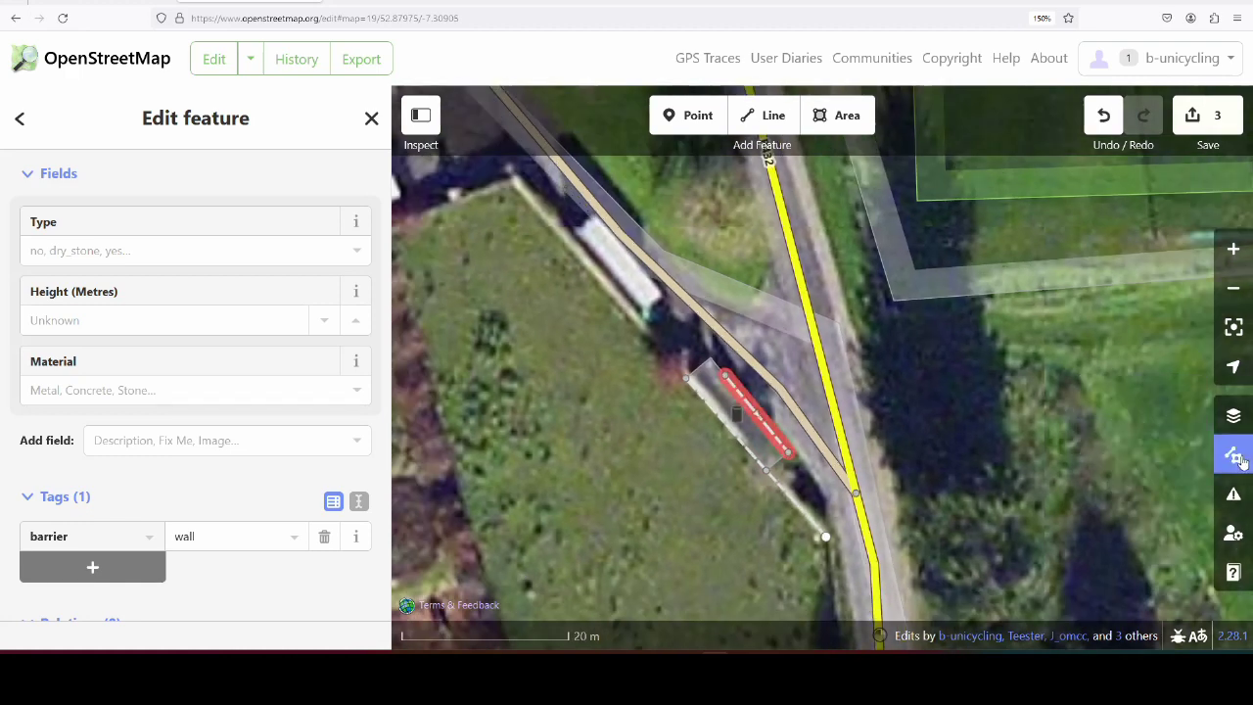
Turn on the Bing Streetside photo overlay in Map Data
left_click(1240, 463)
scroll(1105, 512, "down", 4)
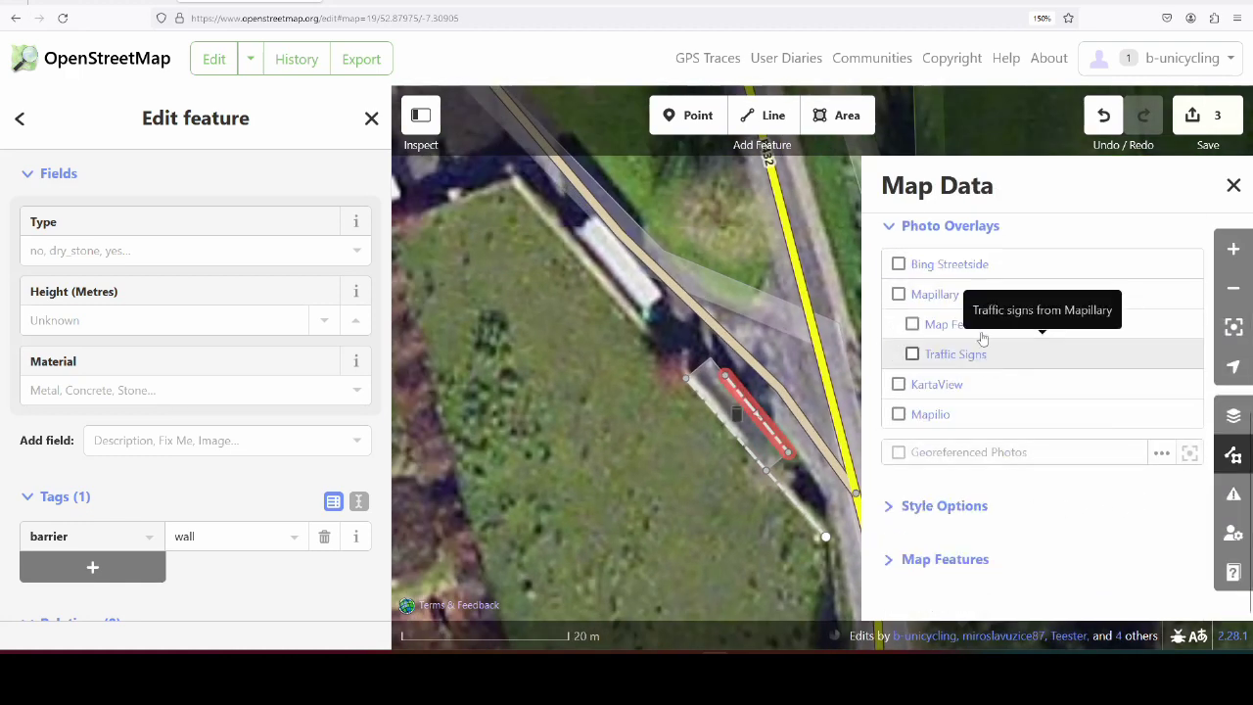
left_click(978, 270)
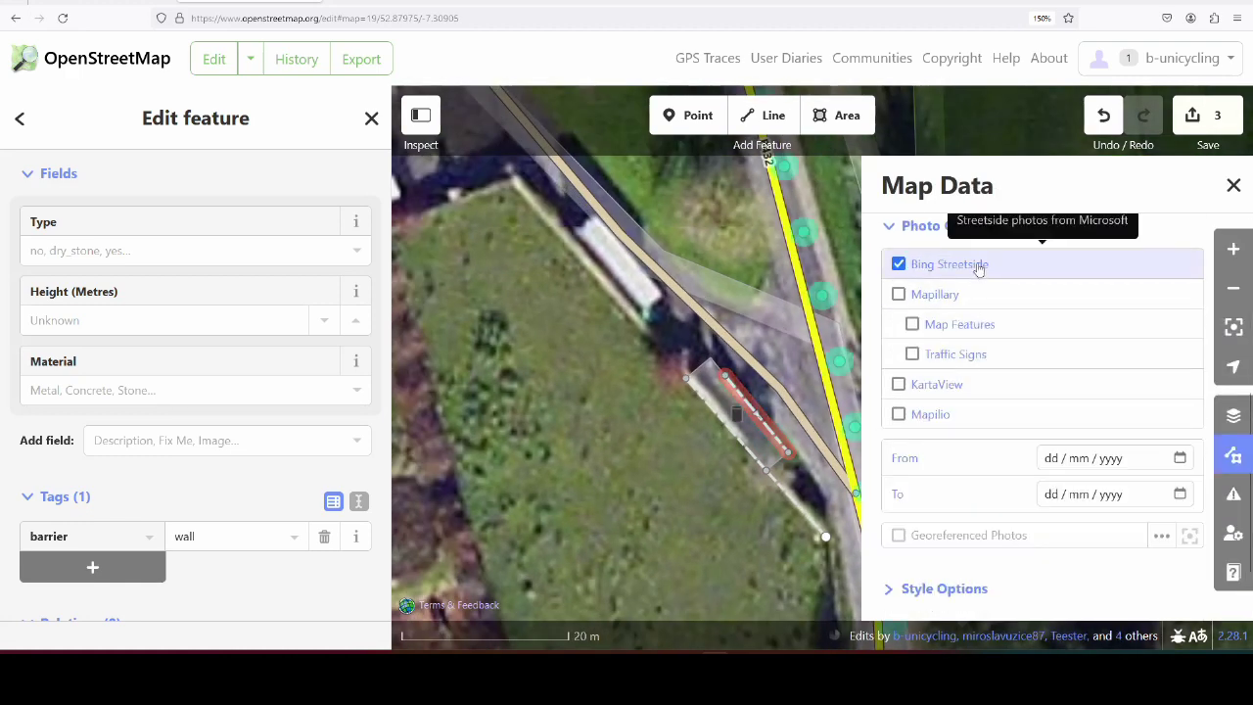
scroll(529, 426, "down", 2)
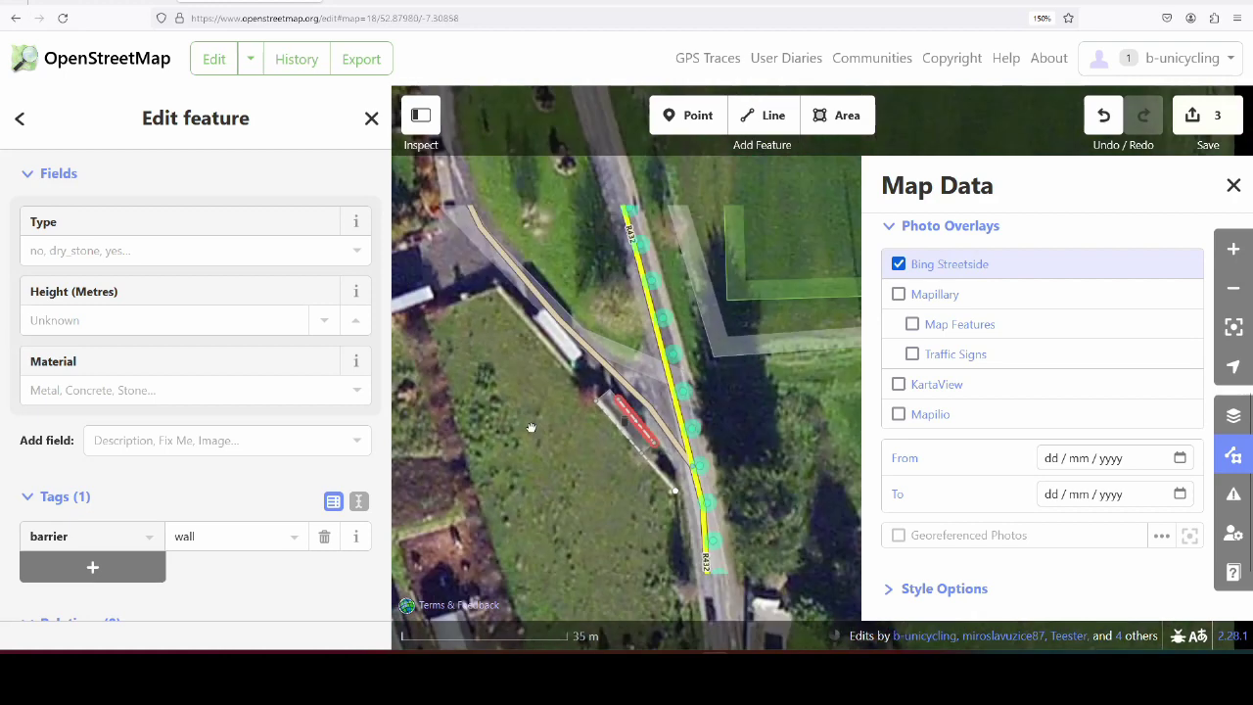
left_click(1234, 185)
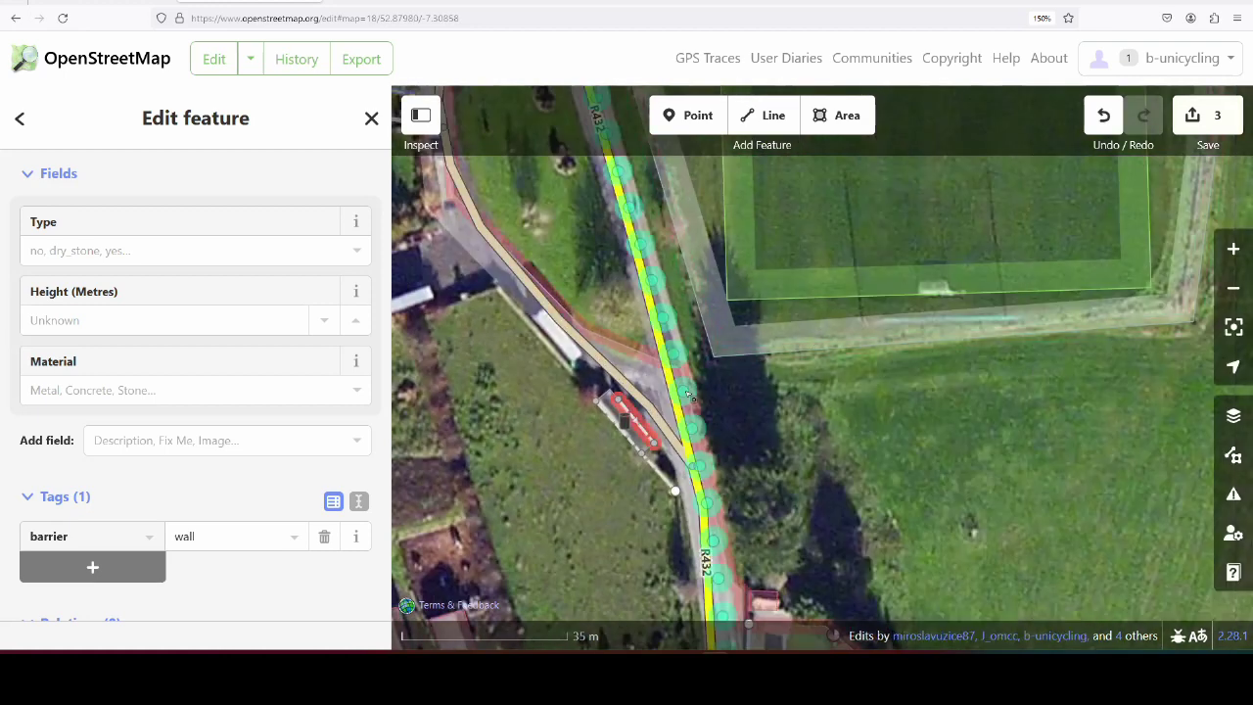
Inspect the junction's Streetside photo in high resolution, then close the viewer
left_click(675, 321)
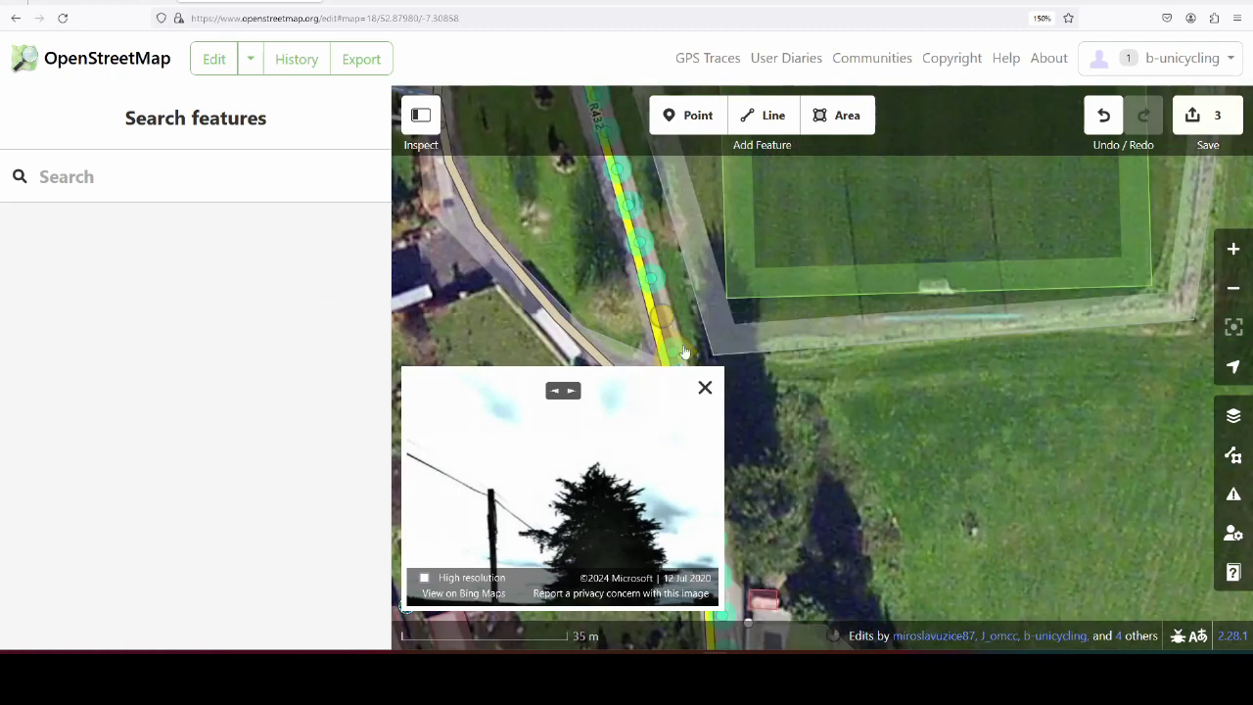
mouse_move(586, 460)
left_mouse_down()
mouse_move(634, 475)
mouse_move(596, 479)
left_mouse_up()
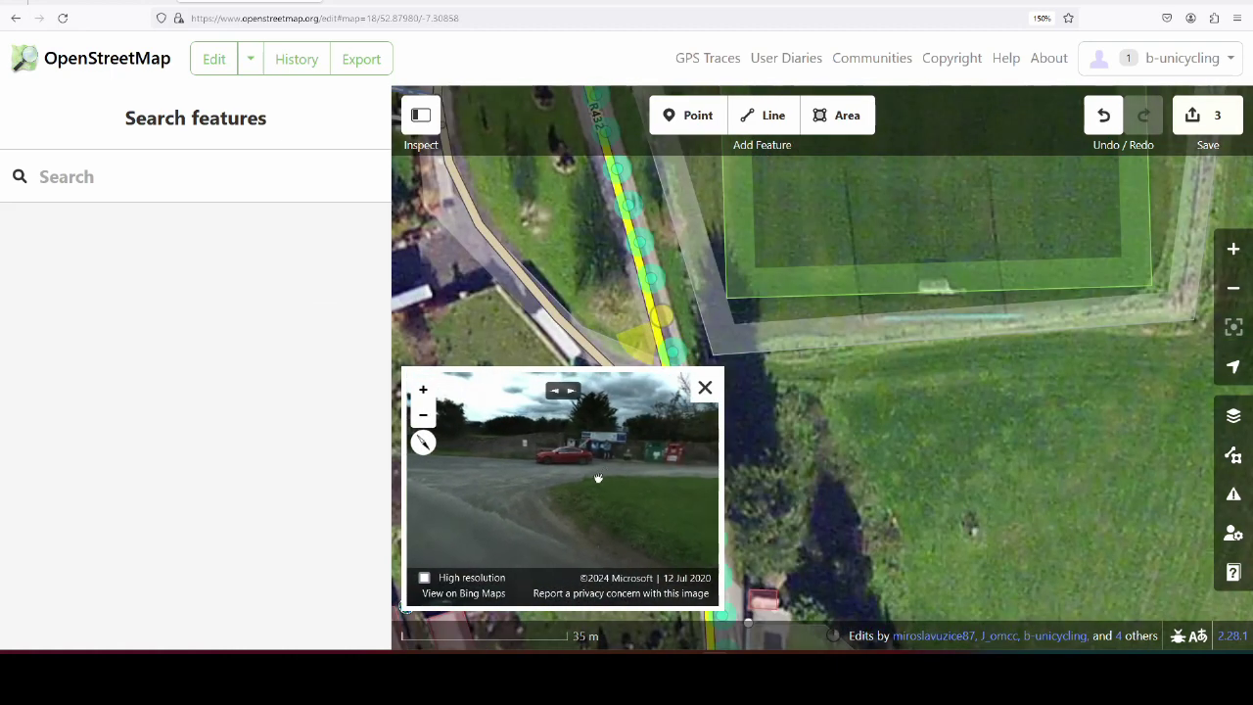
left_click(424, 578)
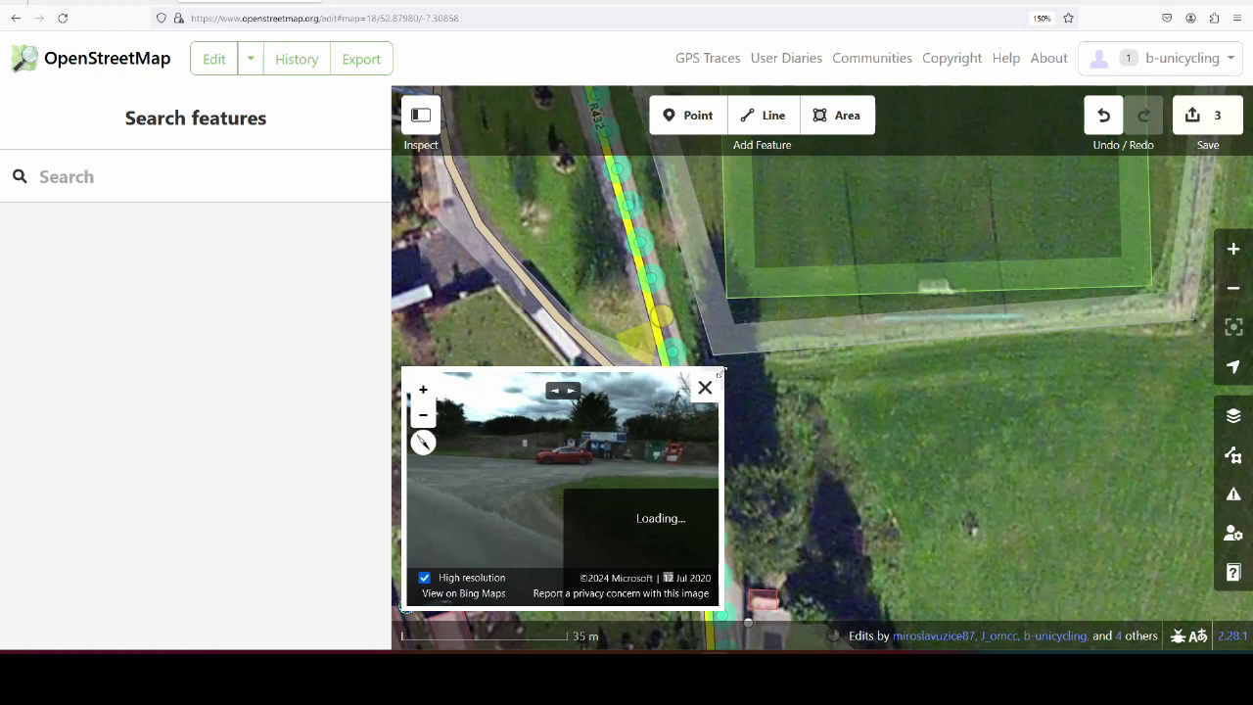
left_click_drag(722, 373, 888, 233)
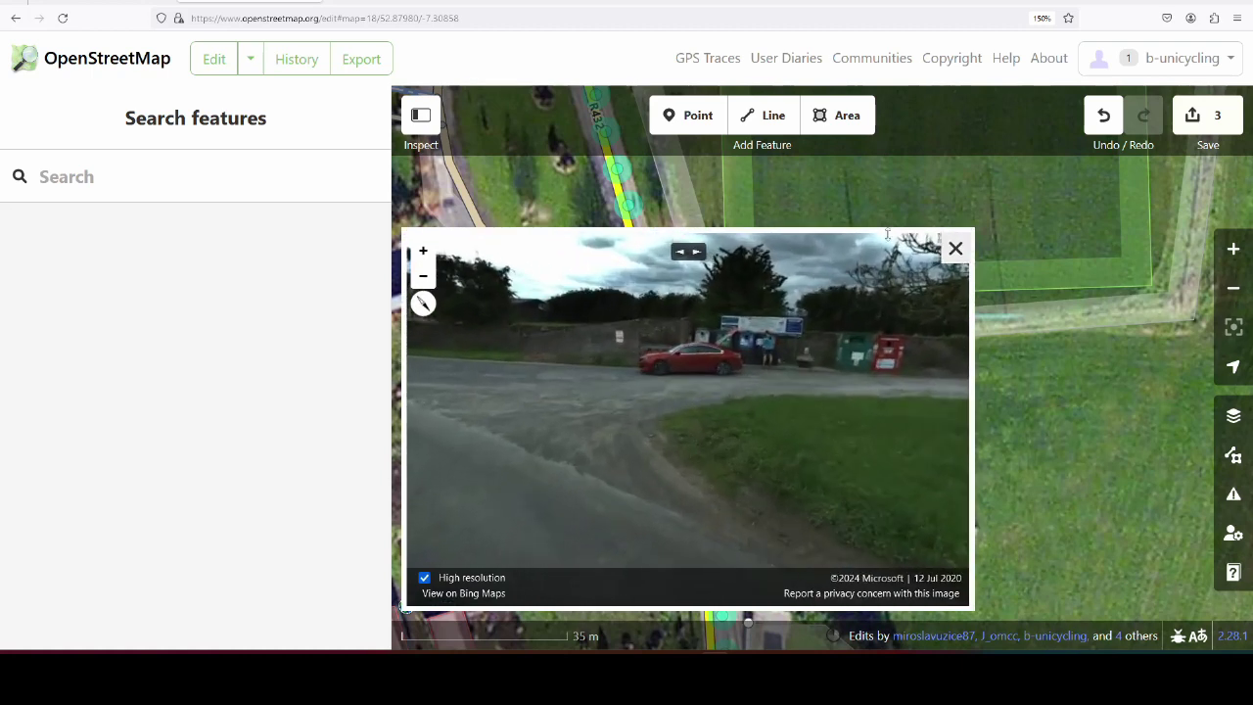
left_click_drag(557, 333, 602, 371)
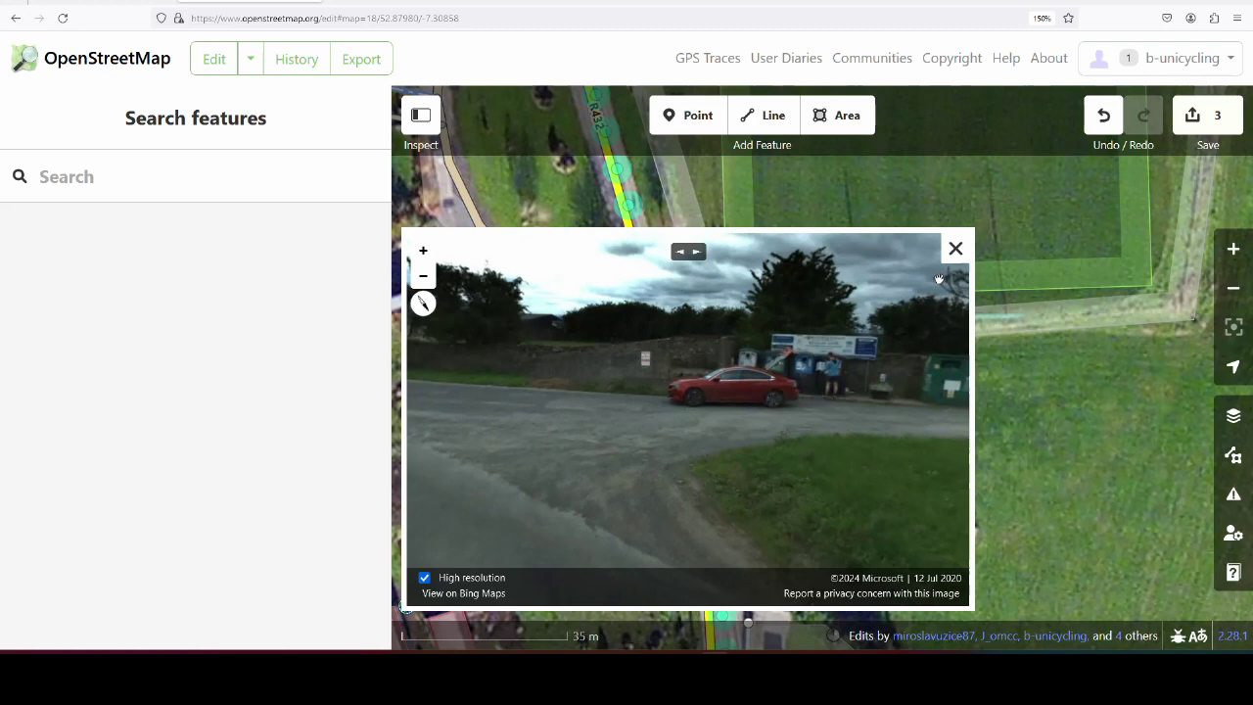
left_click(956, 249)
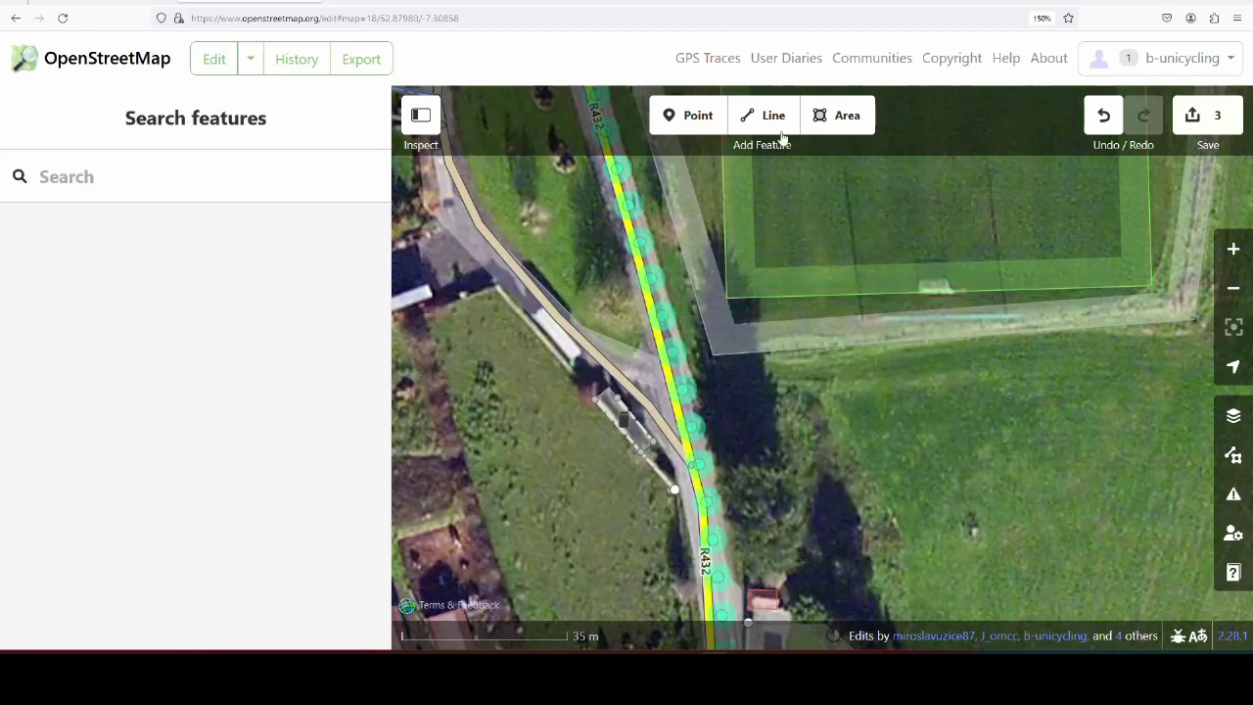
left_click(696, 116)
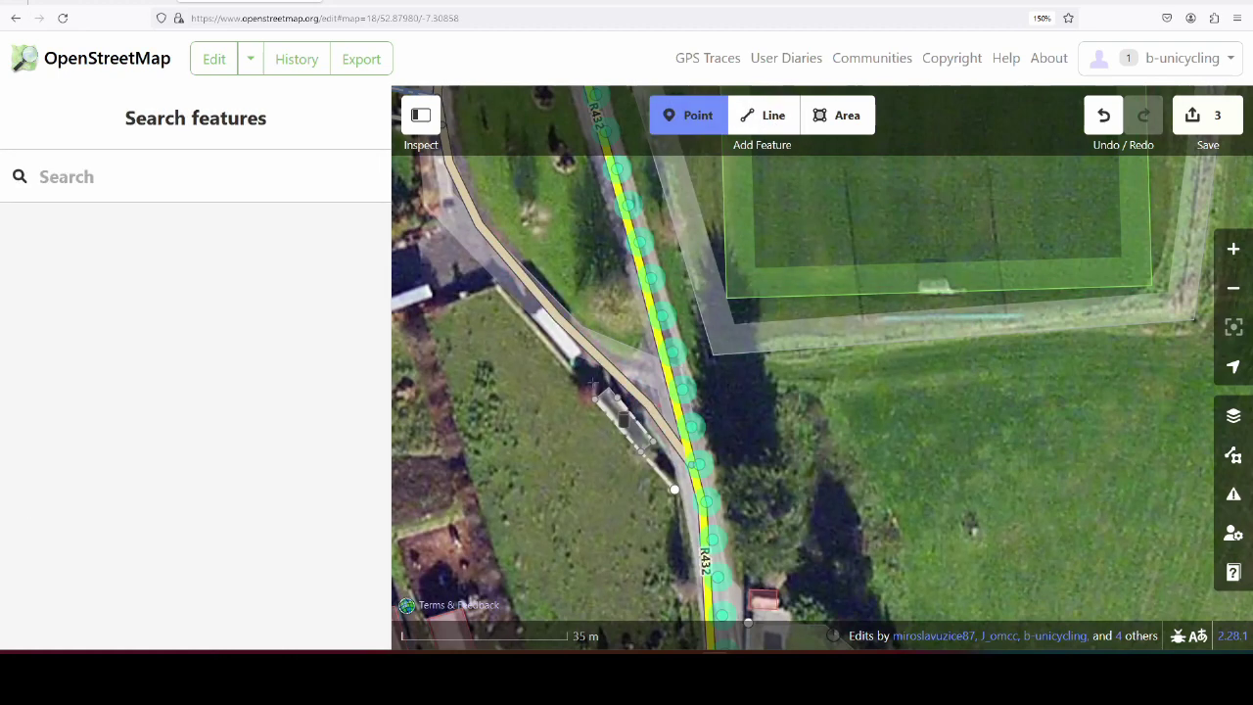
Upload the three edits commented 'added animal ramp, walls' with sources Survey, Esri Clarity, Bing streetside
left_click(1210, 117)
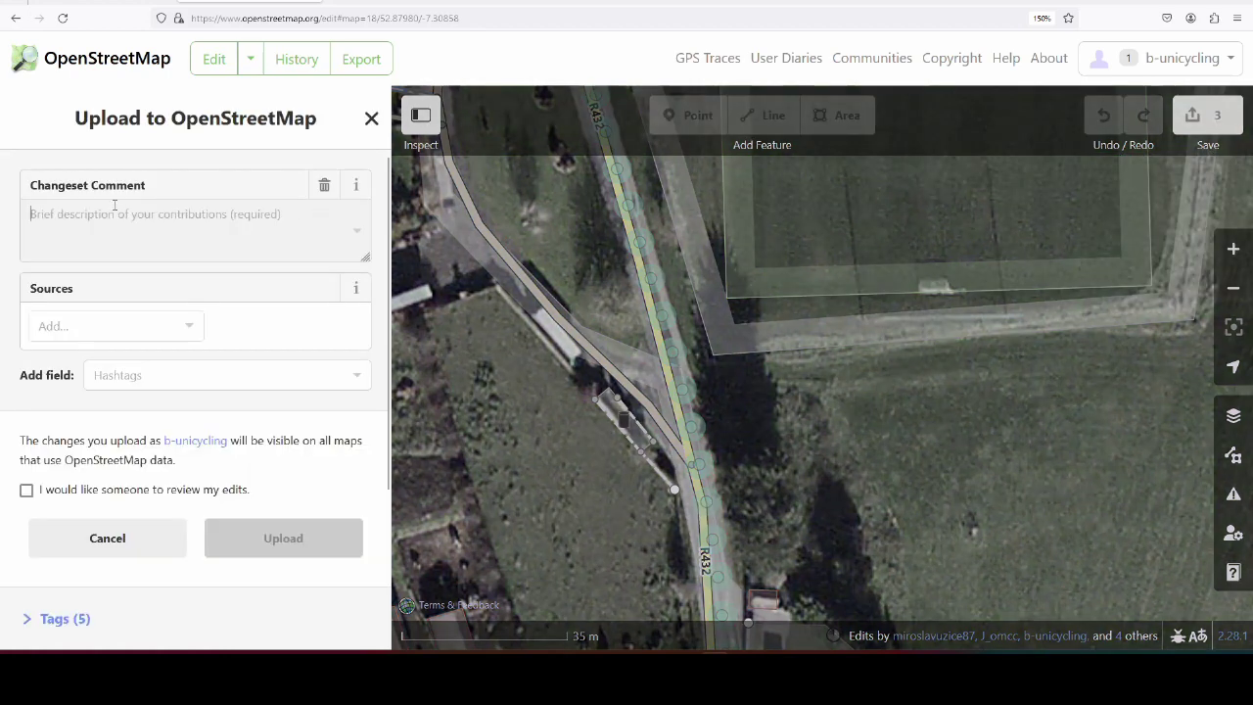
type("added ania")
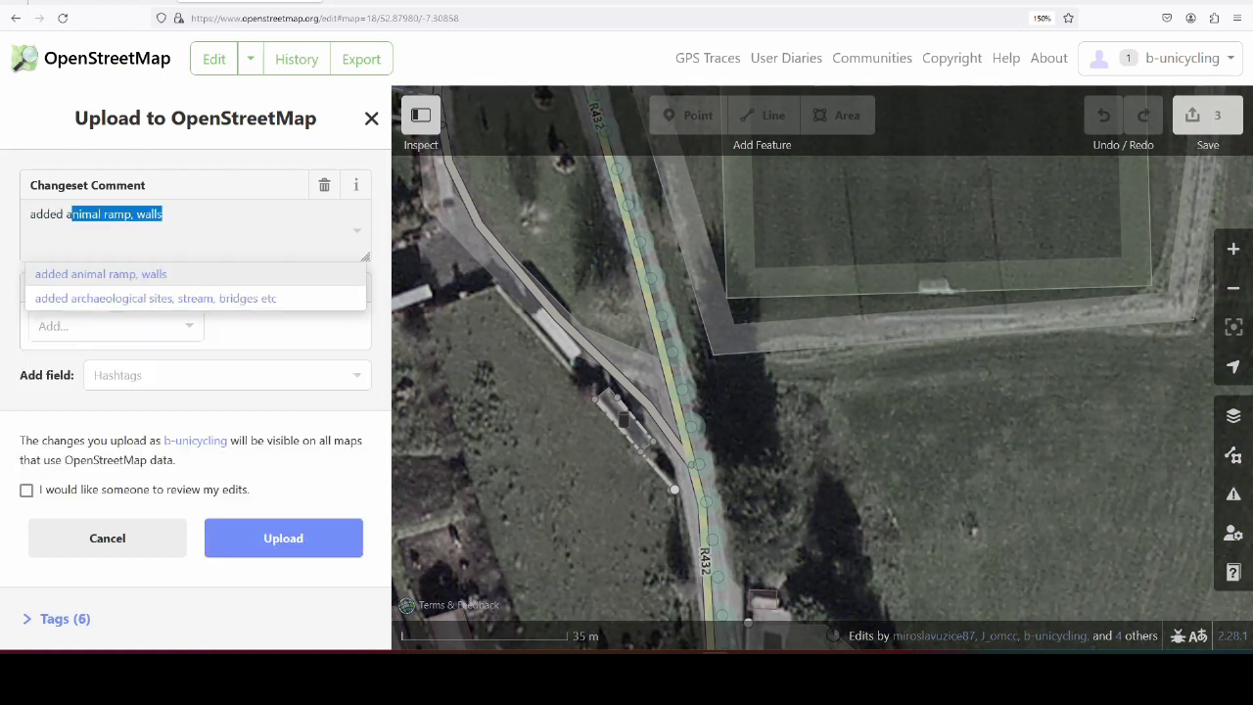
type("i")
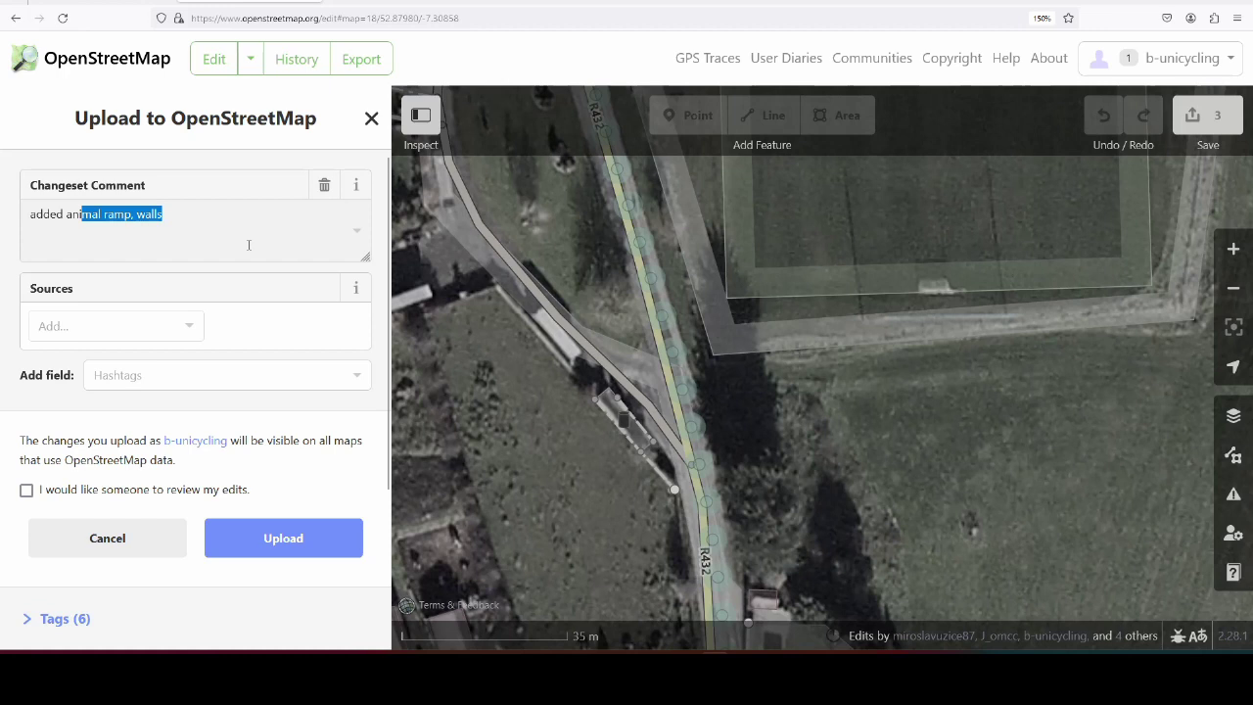
left_click(65, 326)
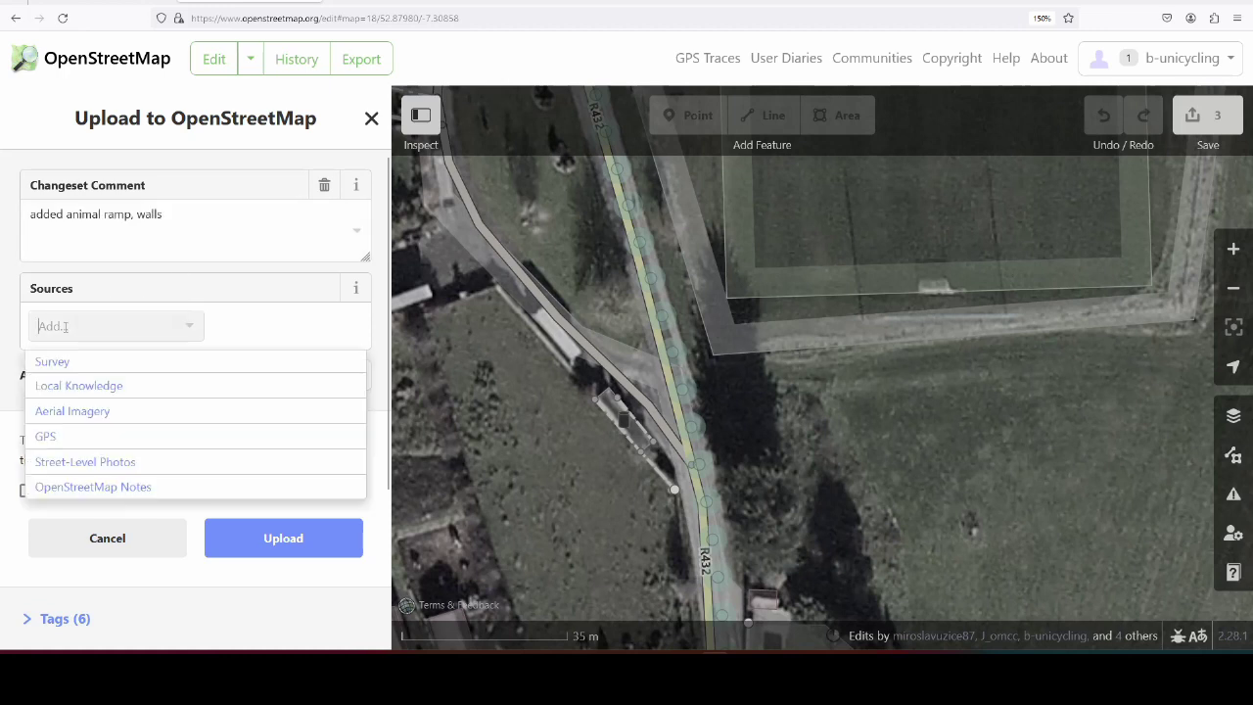
left_click(52, 361)
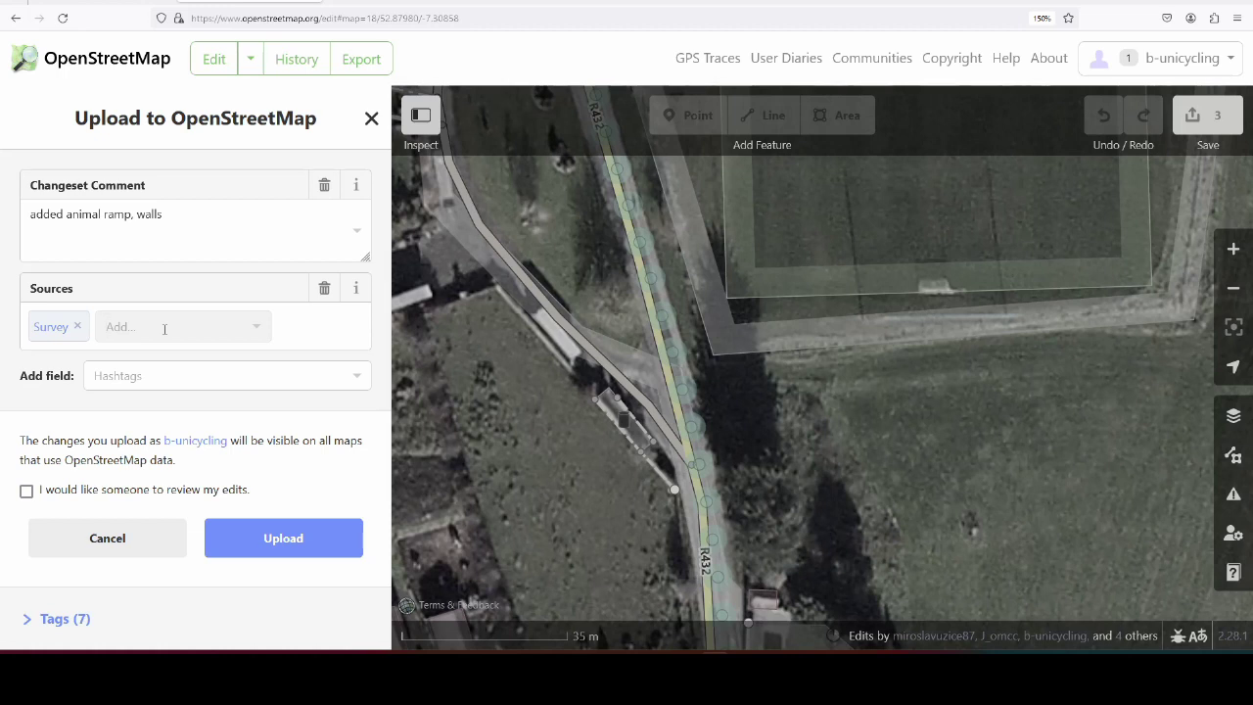
left_click(165, 329)
type("Esri Clarity")
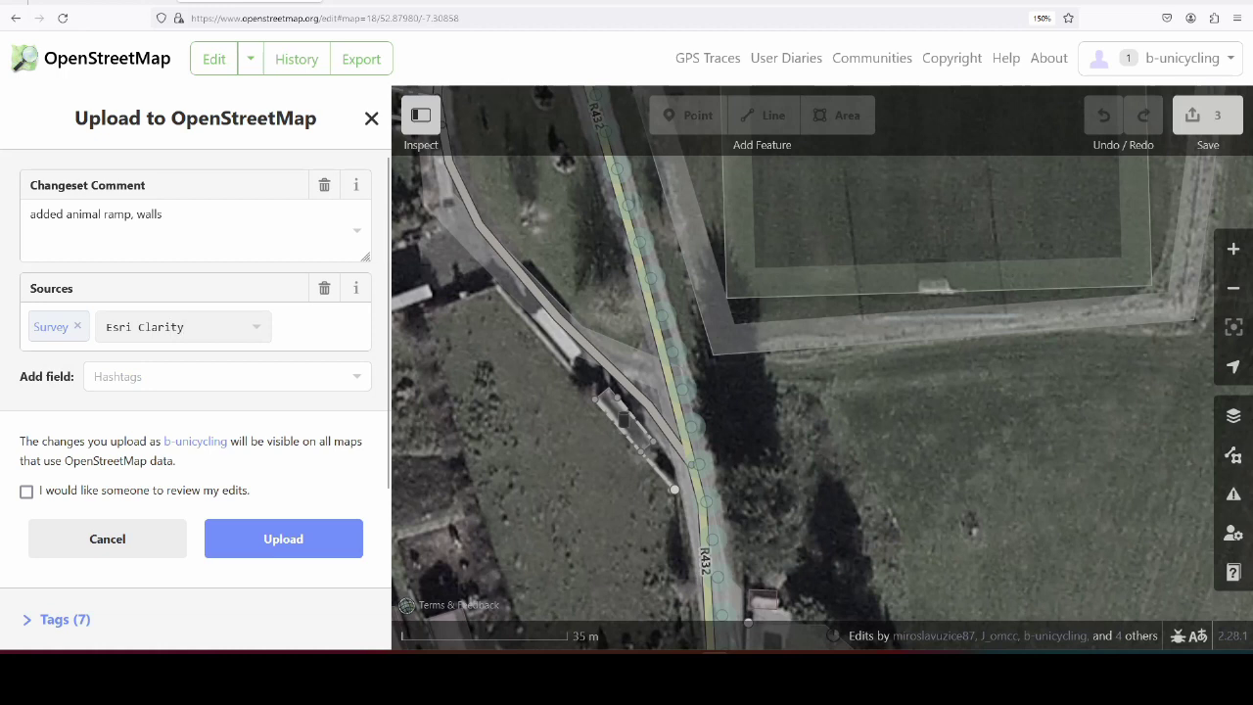
key("Return")
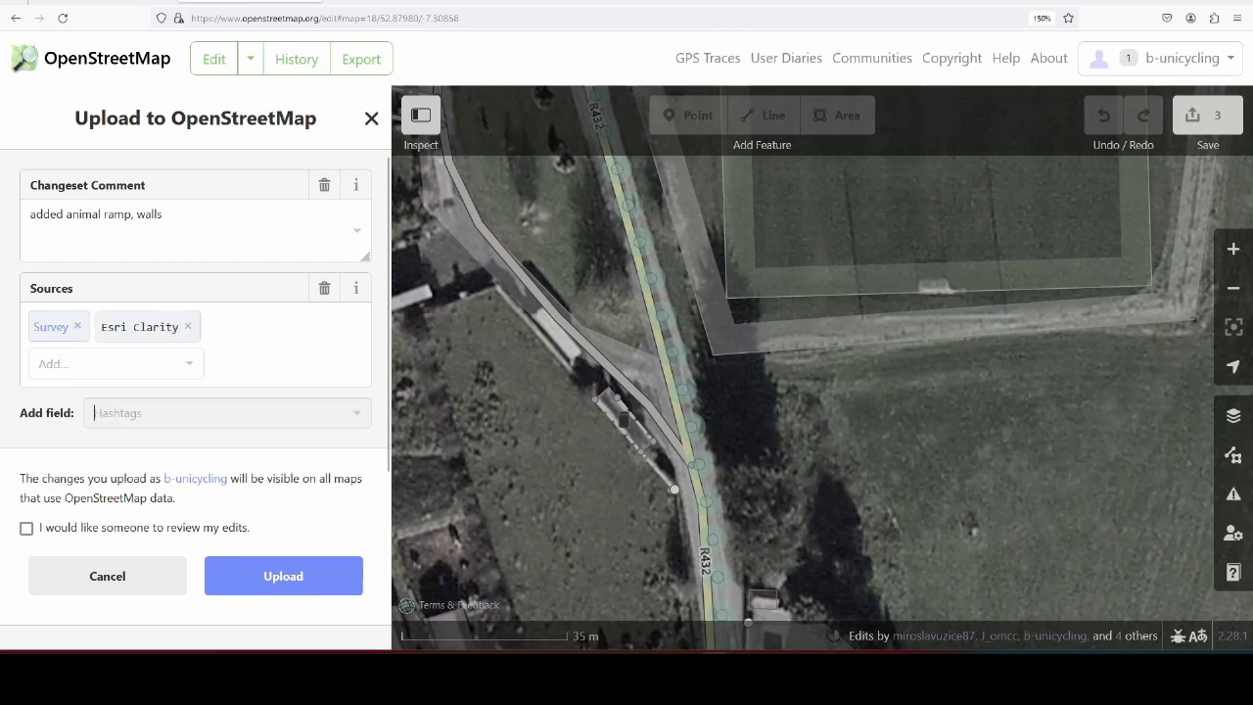
type("Bing streetside")
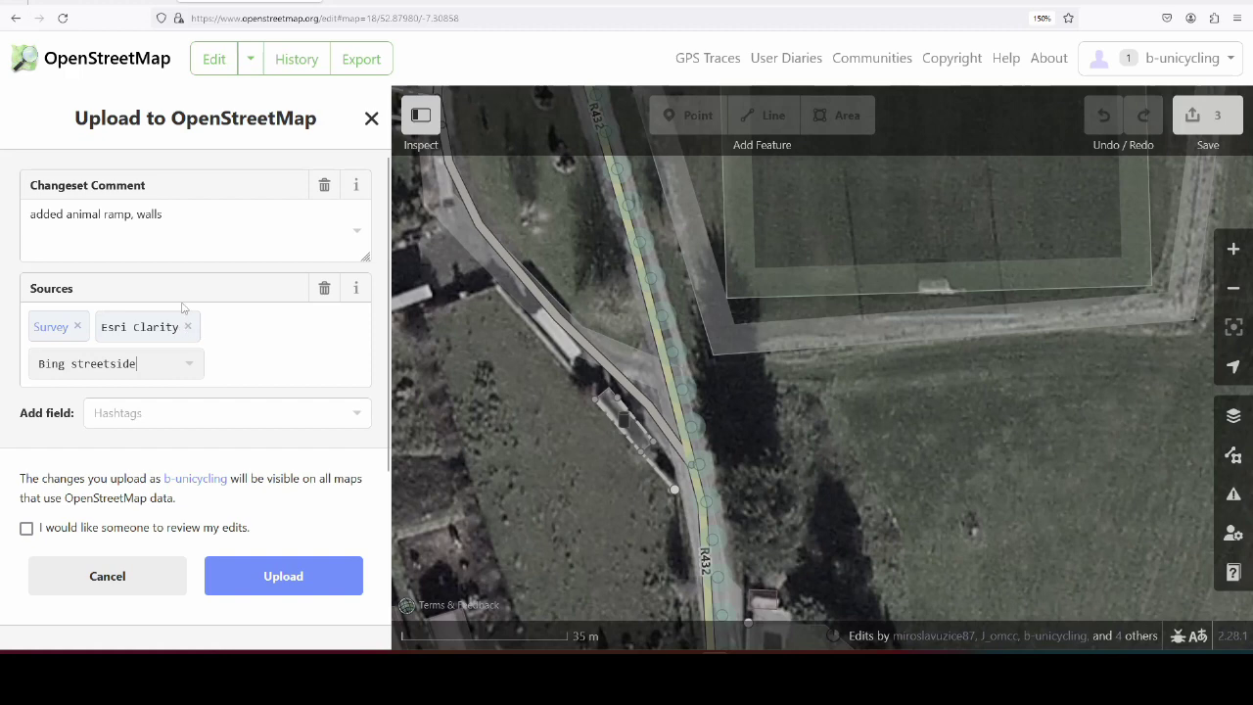
left_click(284, 577)
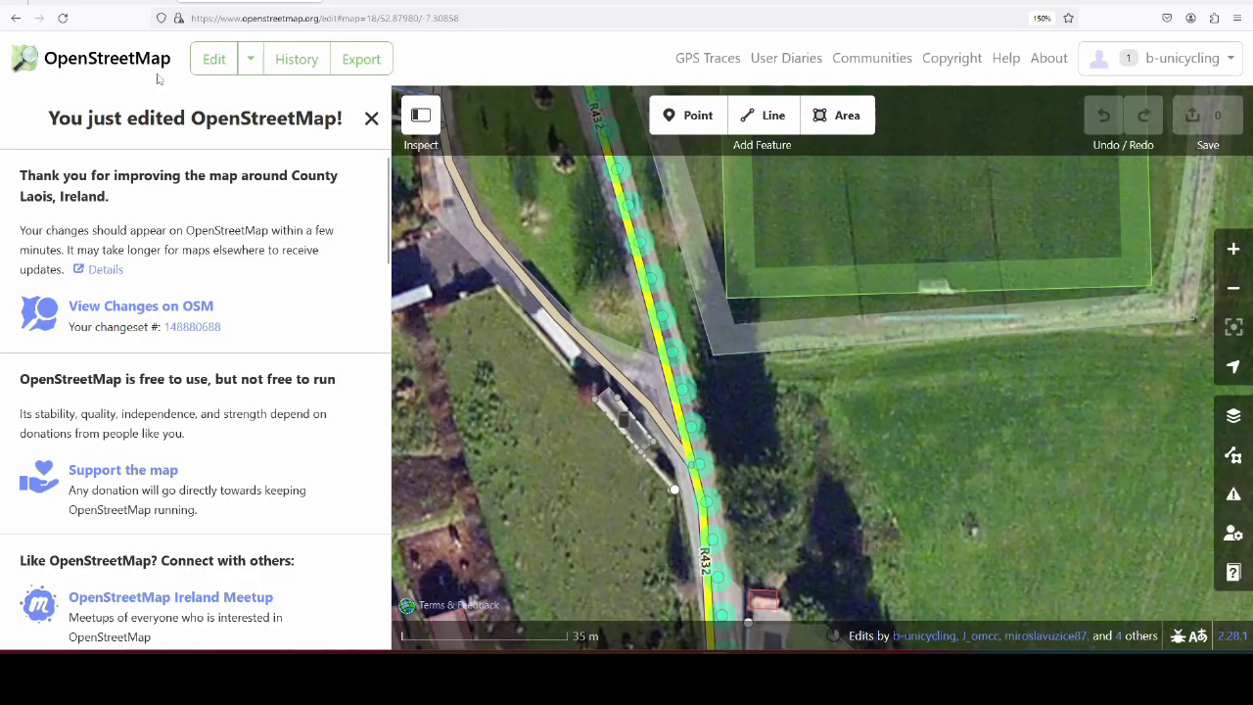
Return to the standard map, reload it, and zoom to confirm the ramp walls render
left_click(107, 59)
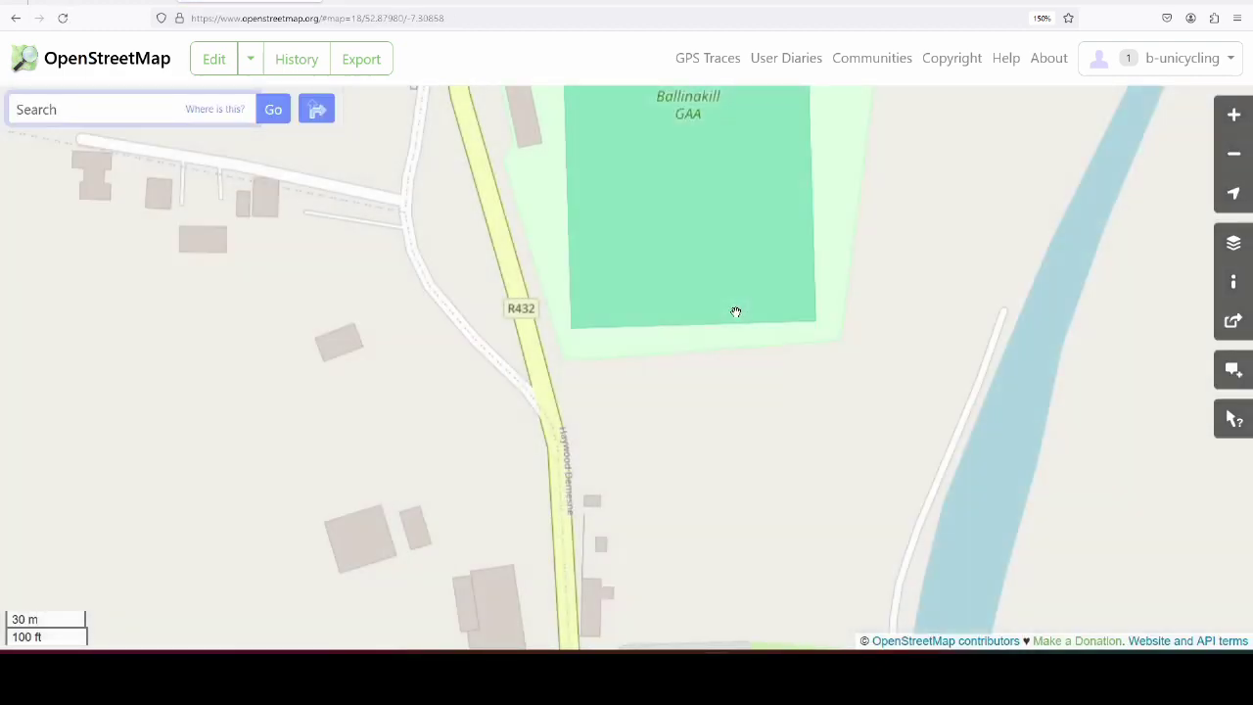
left_click_drag(498, 391, 531, 399)
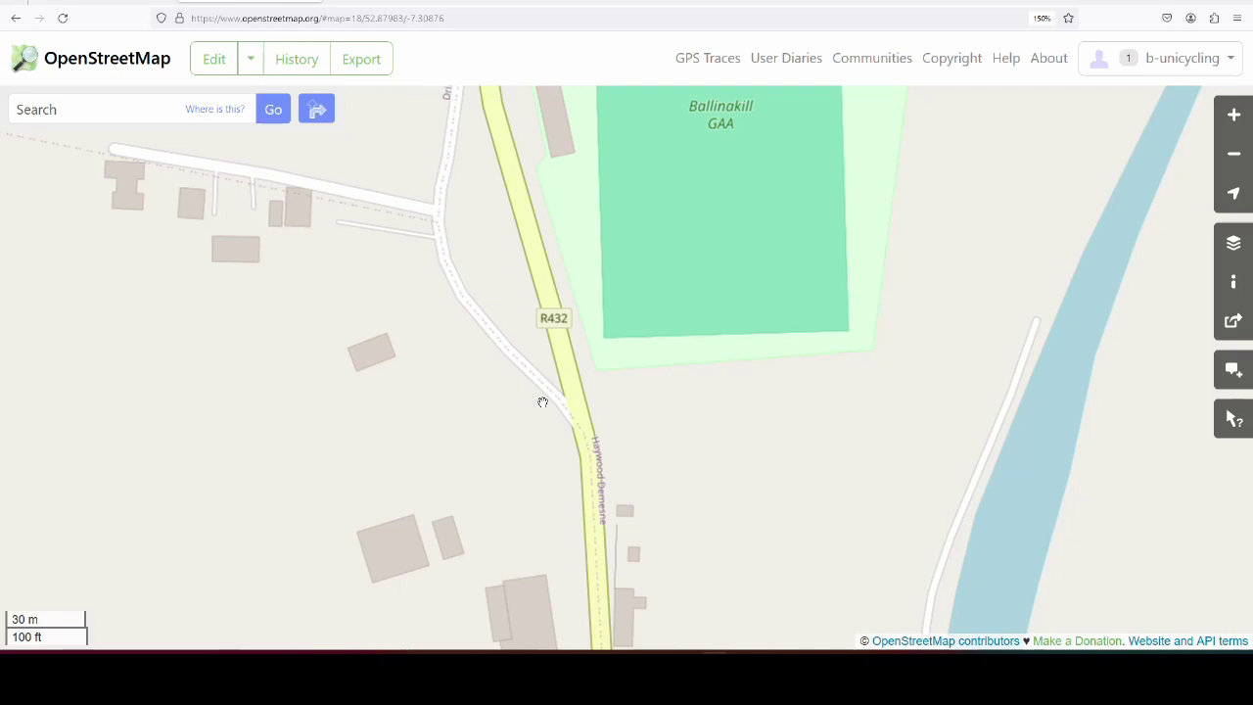
key("F5")
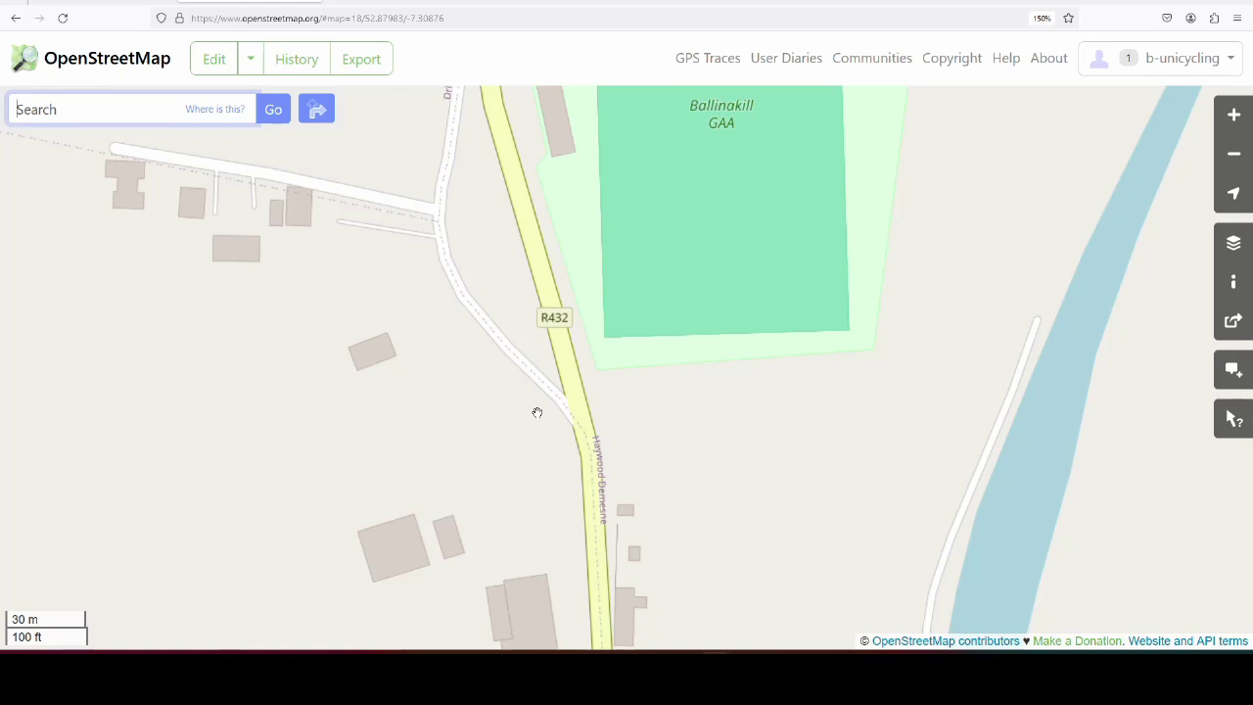
scroll(432, 365, "up", 1)
scroll(594, 425, "down", 1)
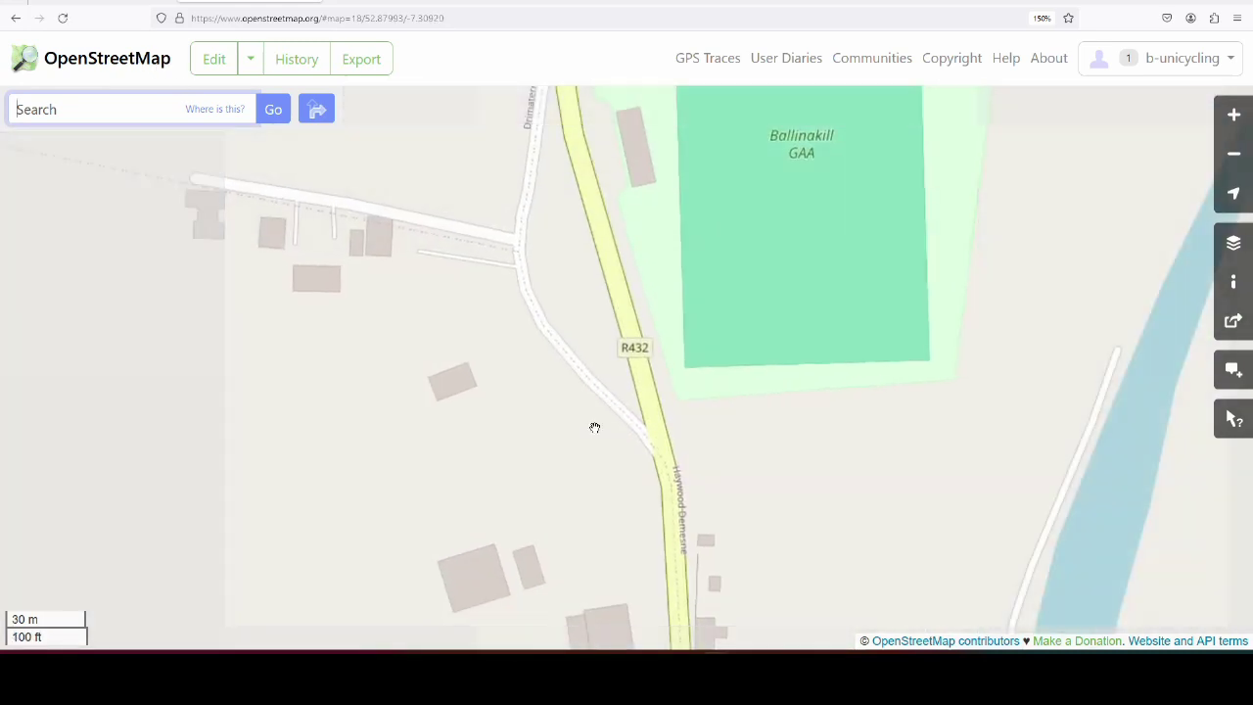
key("F5")
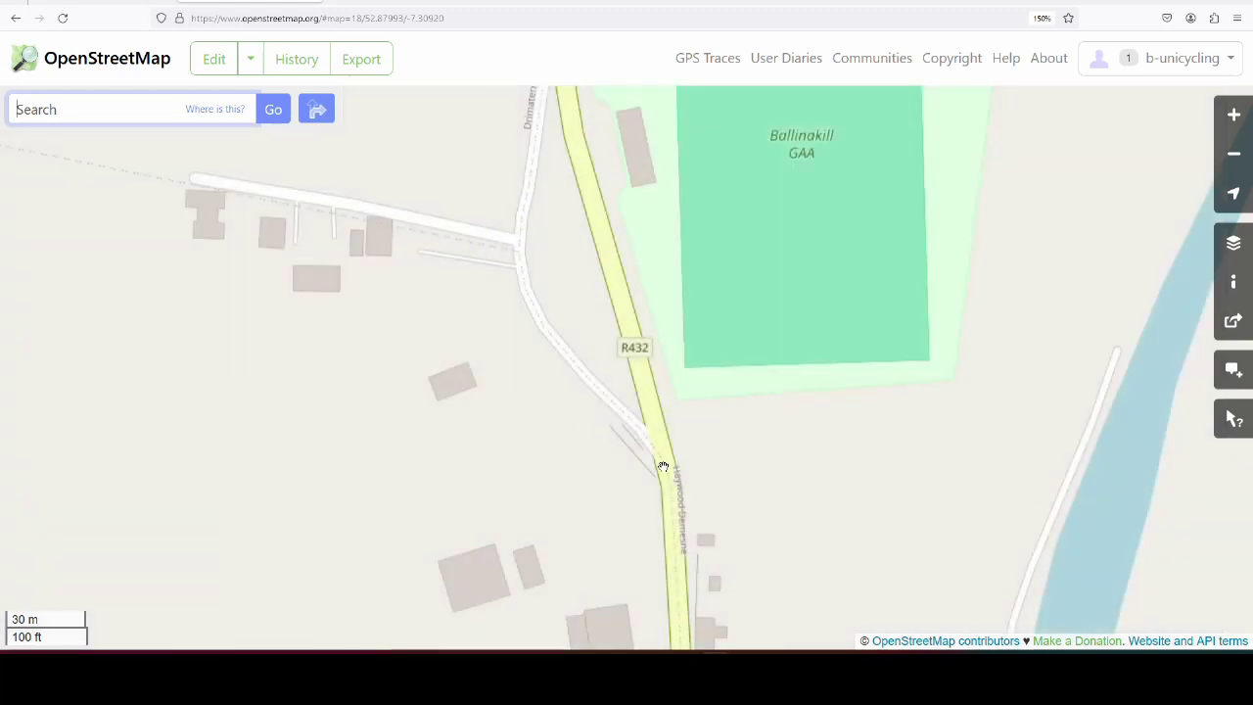
scroll(644, 481, "up", 1)
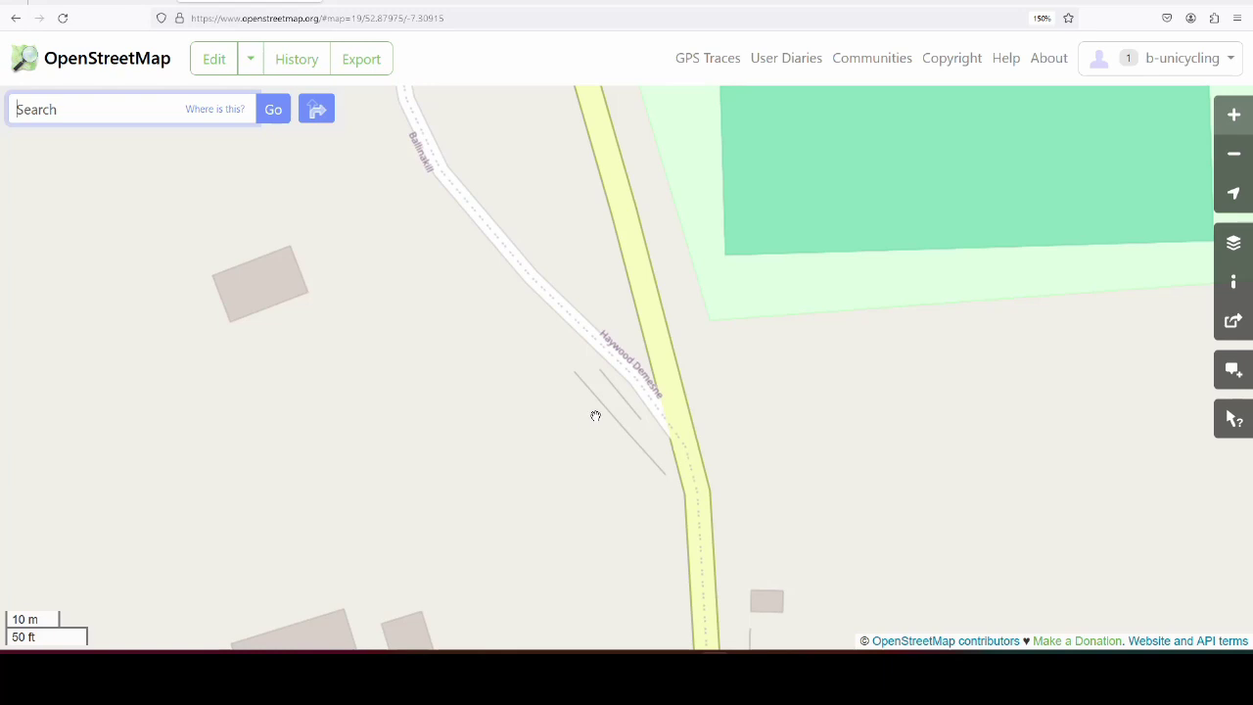
scroll(591, 416, "down", 1)
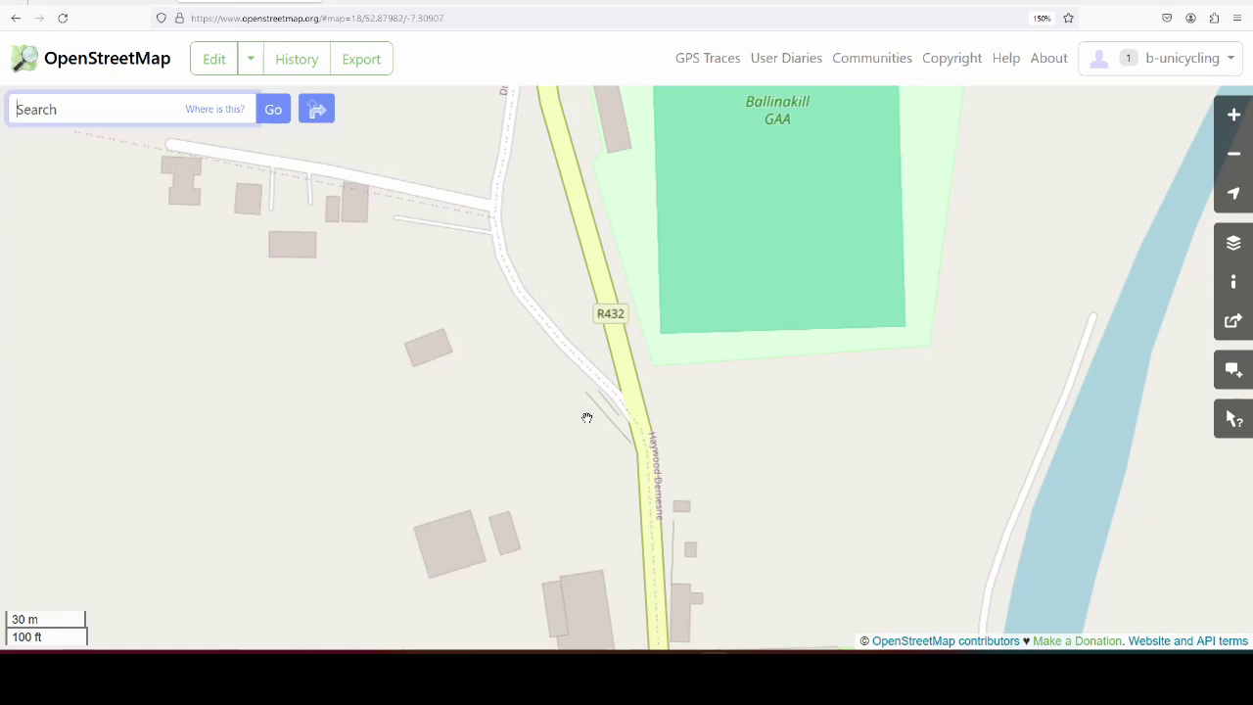